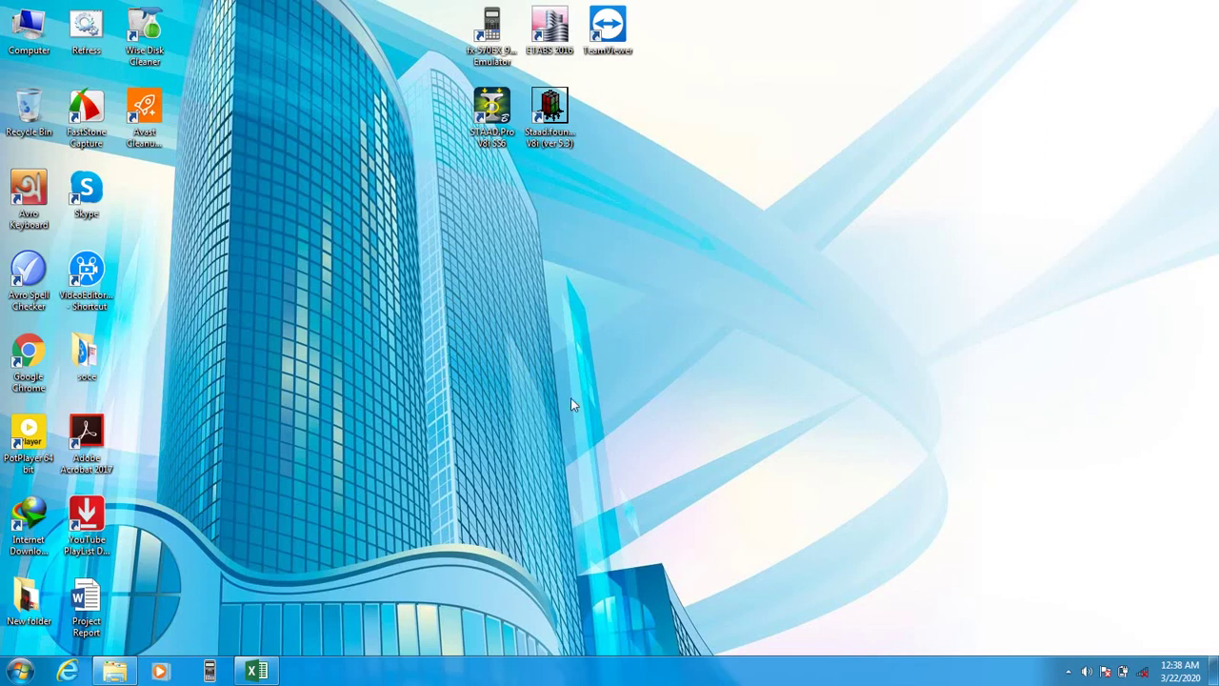
- Switch to the BNBC-2017 workbook in Excel and review Sheet1 down to the base shear distribution table and charts, zoomed out to 80%
left_click(286, 596)
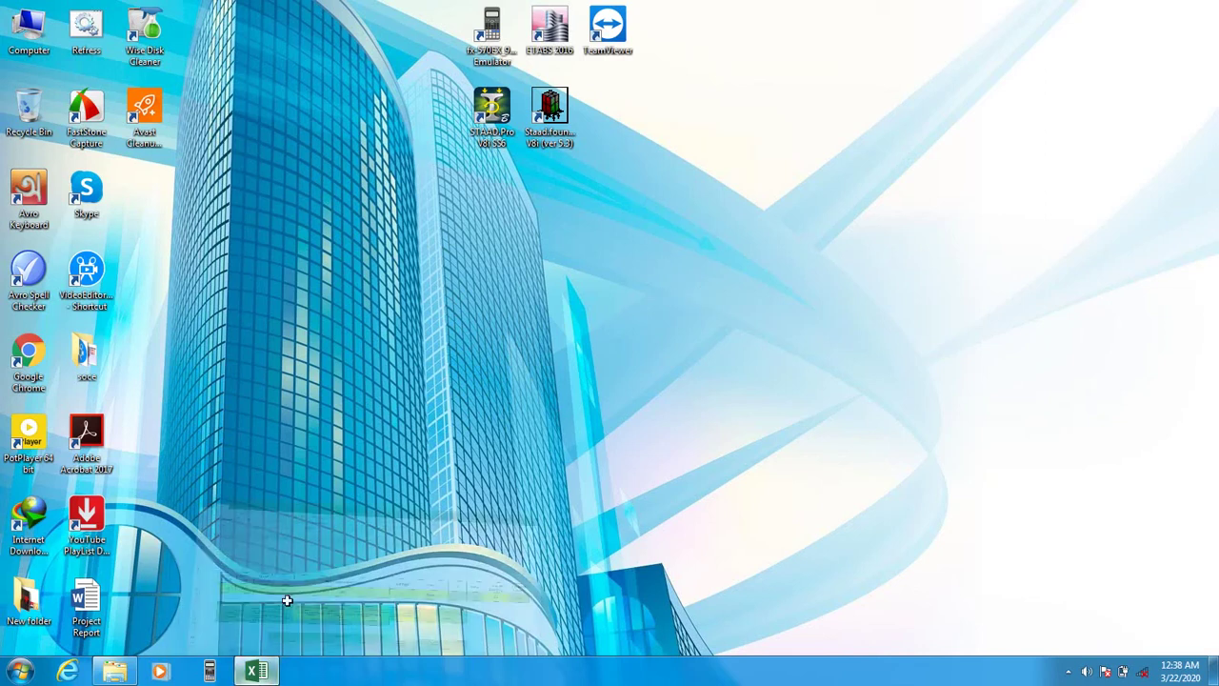
scroll(485, 302, "down", 5)
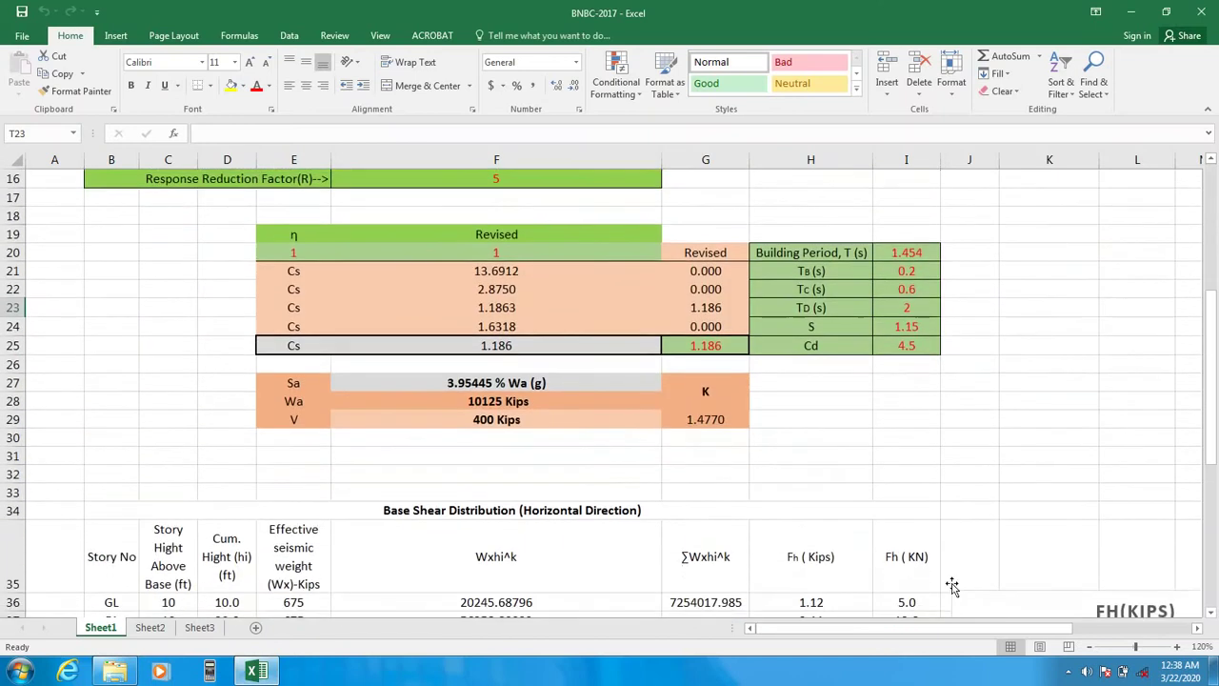
left_click(1089, 647)
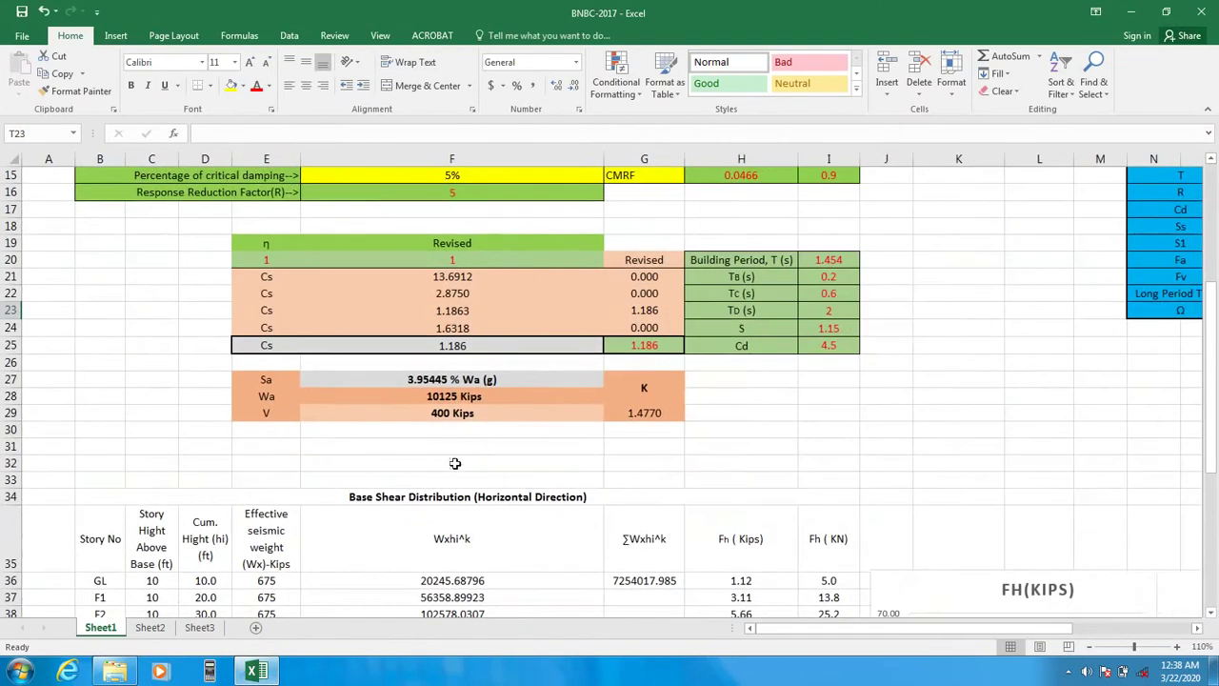
scroll(452, 463, "up", 5)
scroll(452, 464, "down", 12)
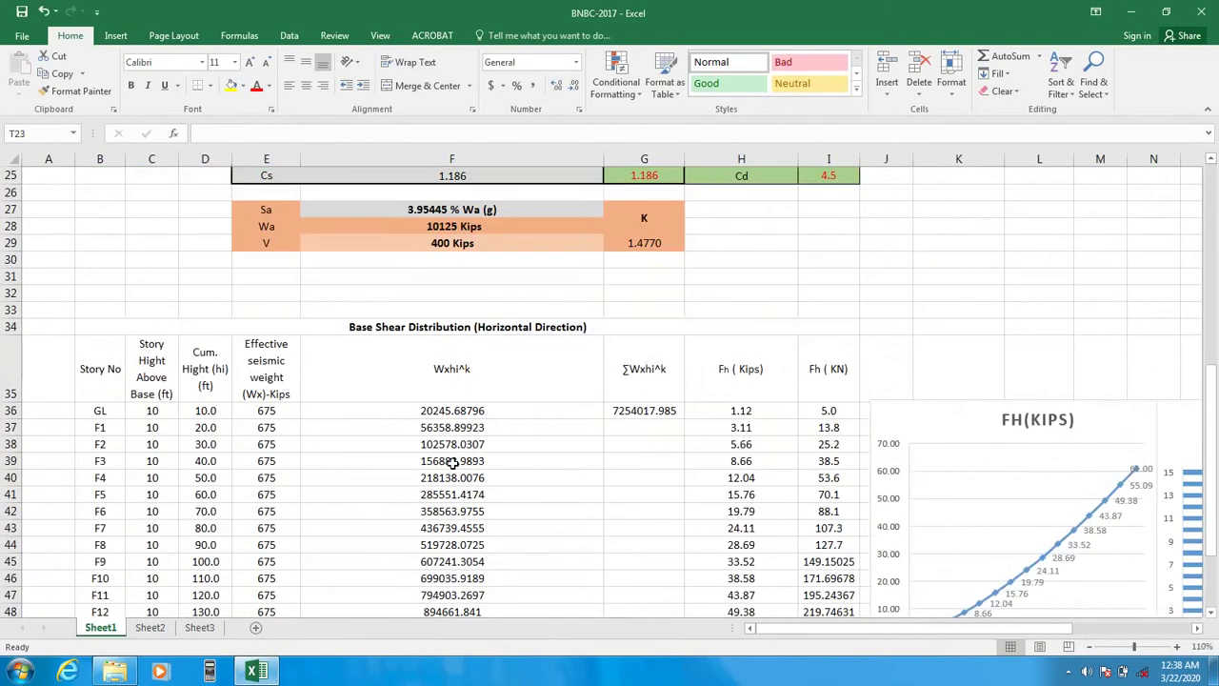
scroll(454, 464, "up", 12)
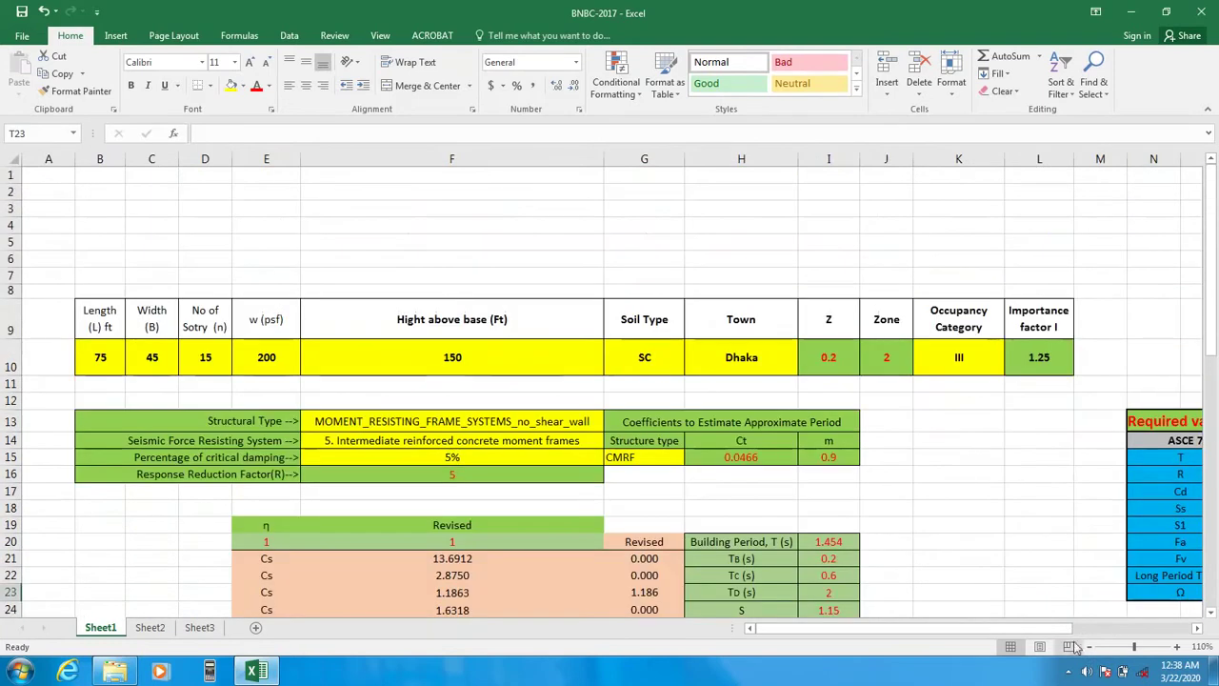
left_click(1089, 647)
left_click(1089, 646)
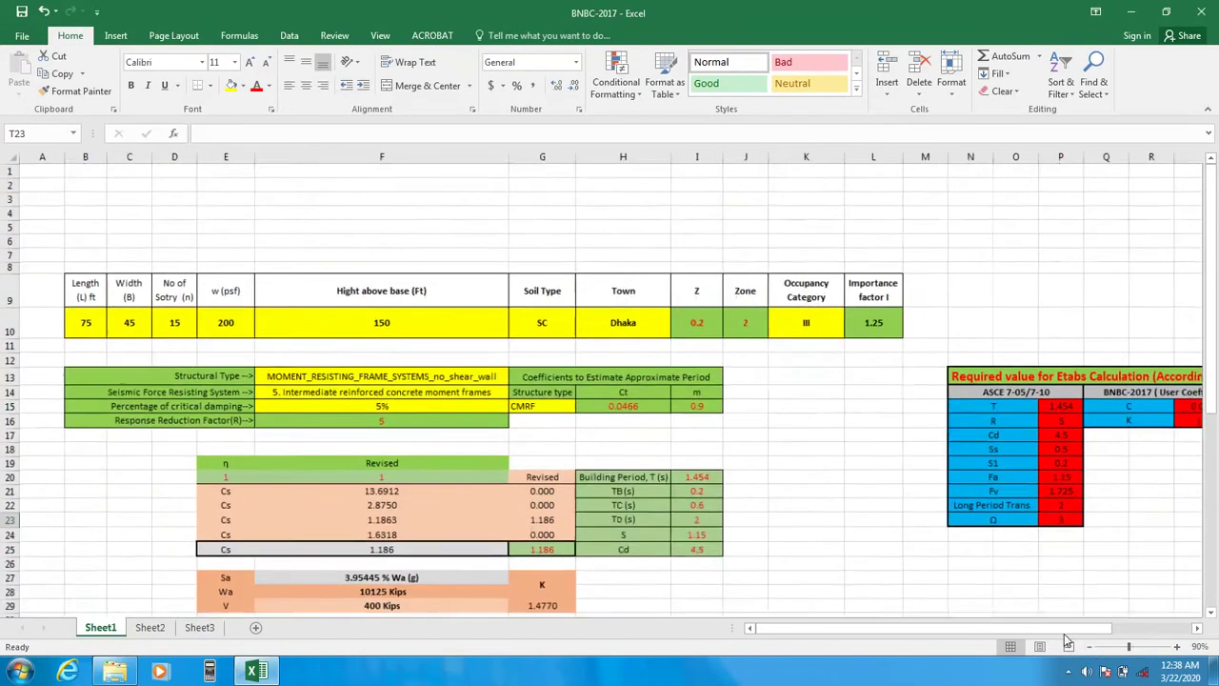
scroll(750, 536, "down", 1)
scroll(751, 535, "down", 9)
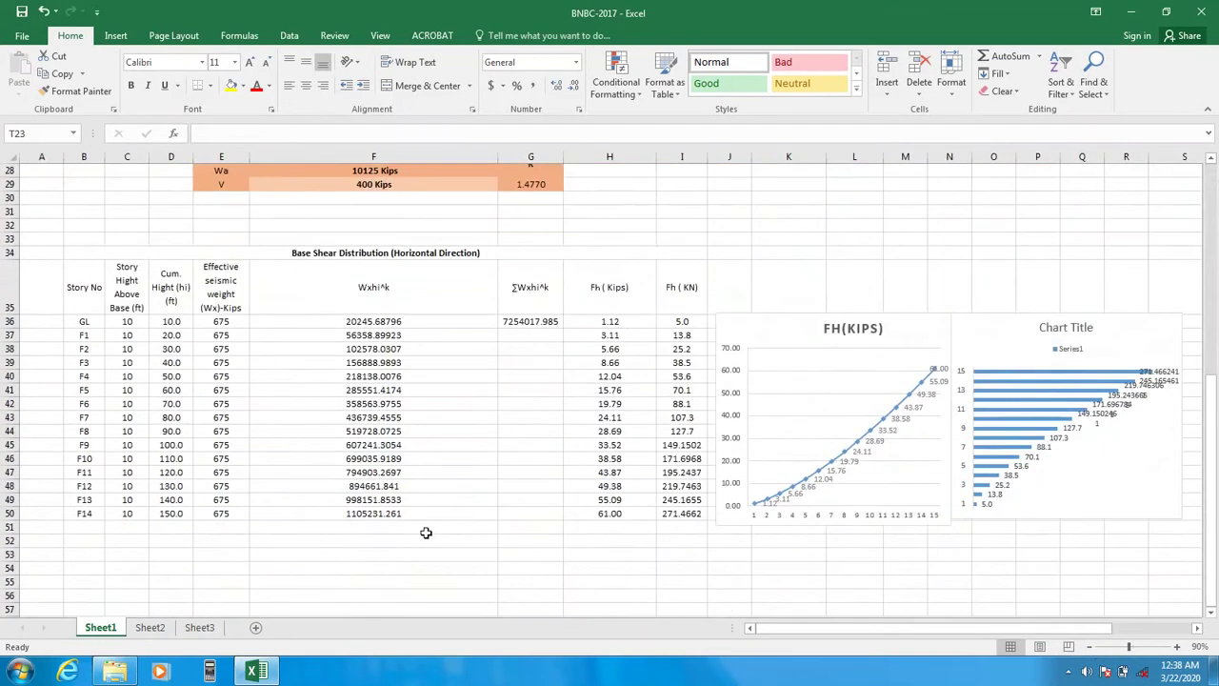
scroll(426, 533, "up", 9)
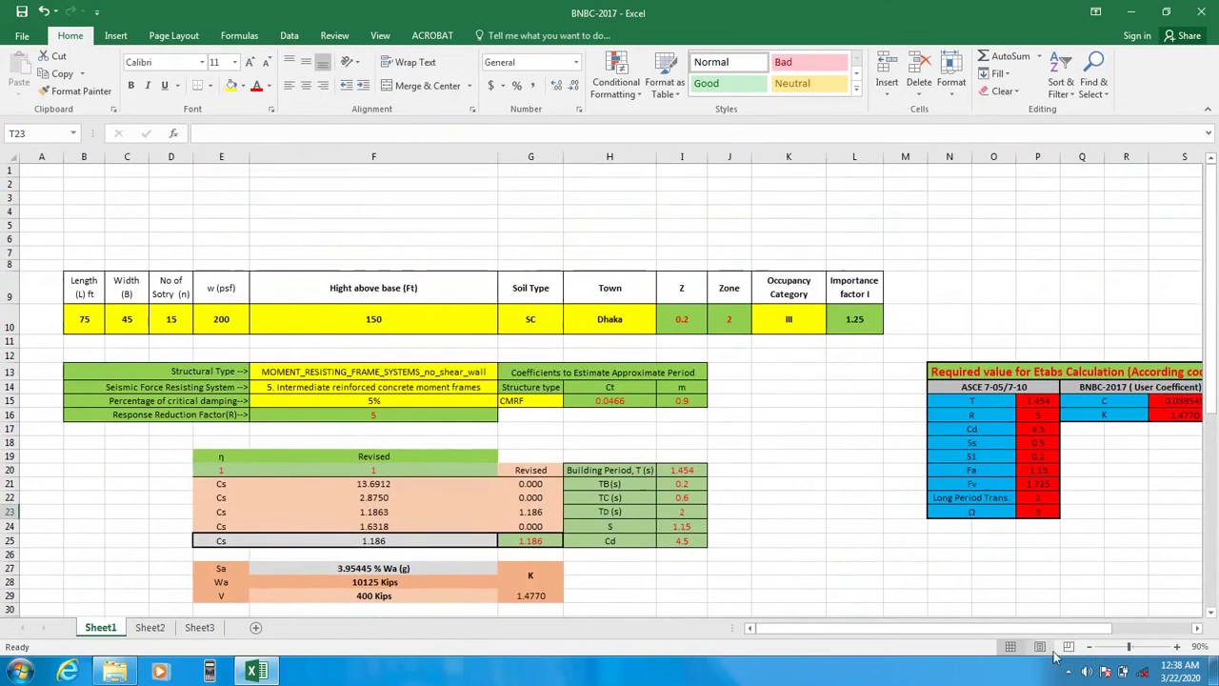
left_click(1089, 647)
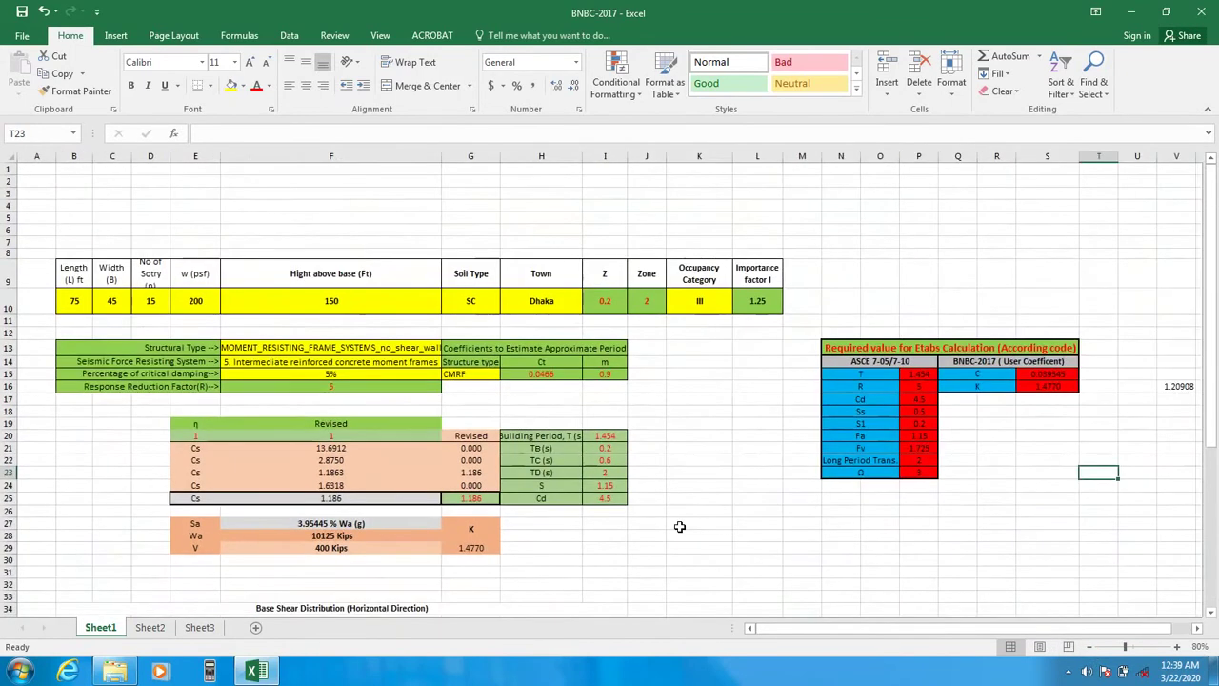
scroll(679, 527, "down", 6)
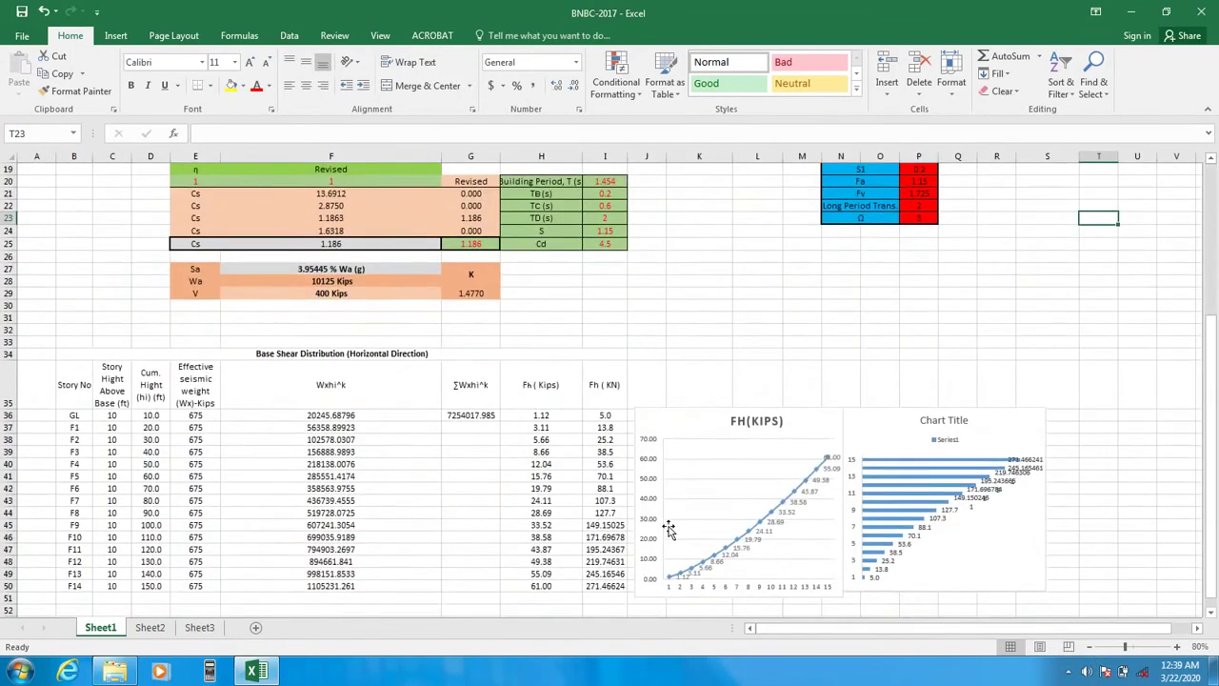
scroll(670, 528, "up", 6)
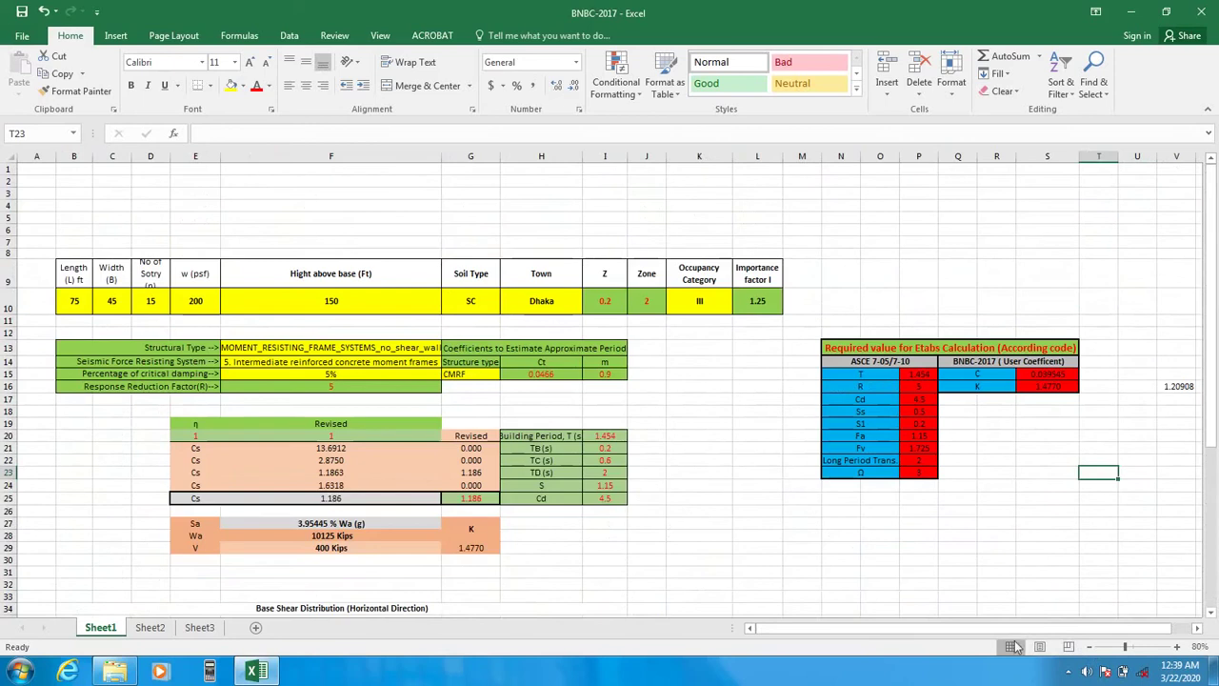
- Examine the required values table for the ETABS calculation, including its ASCE 7-05/7-10 heading, and the building input cells
scroll(895, 371, "down", 1)
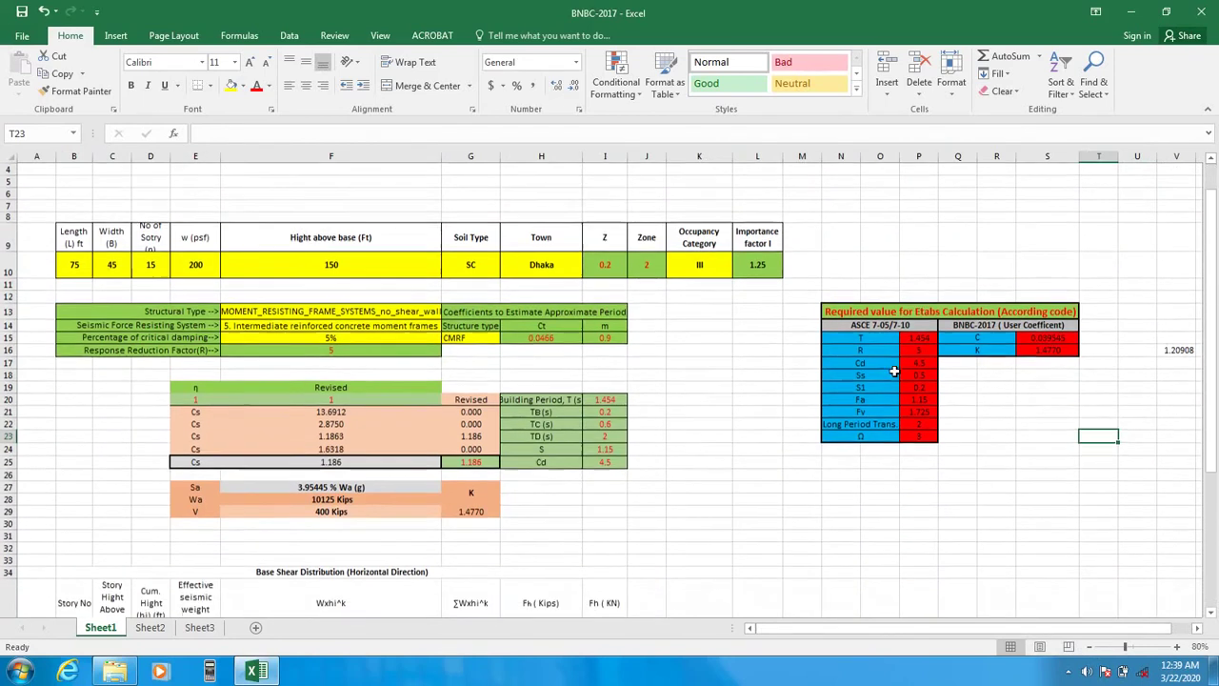
left_click(884, 325)
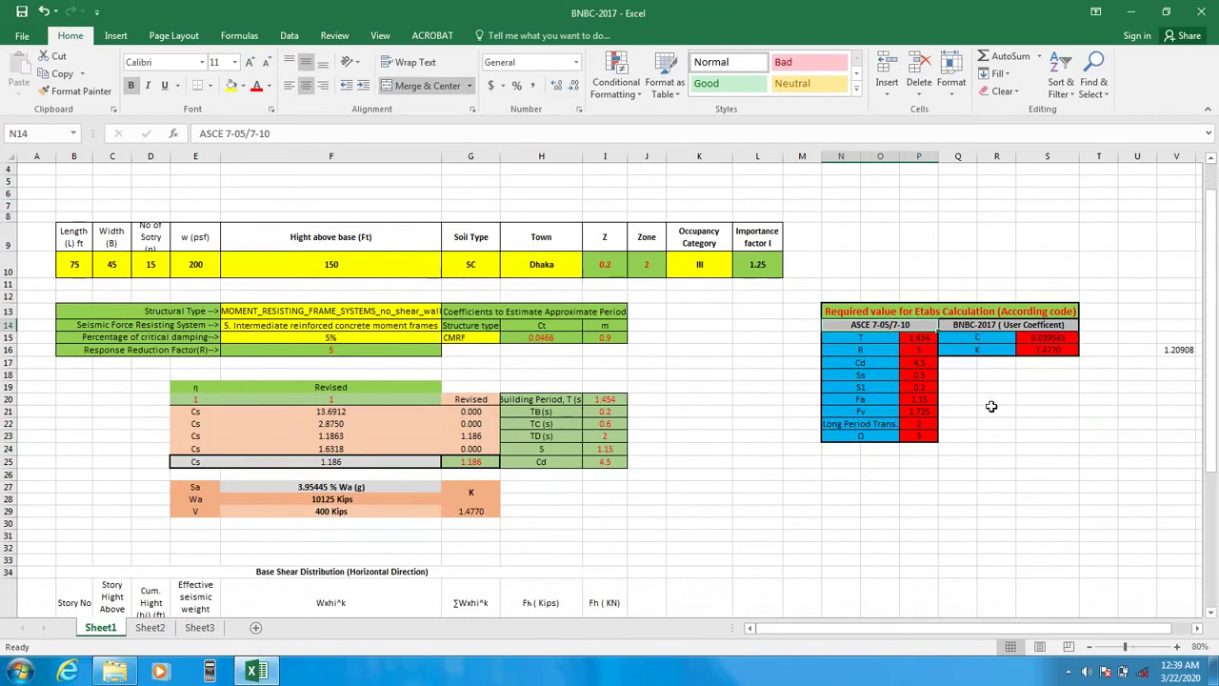
left_click_drag(1019, 633, 998, 633)
left_click(943, 313)
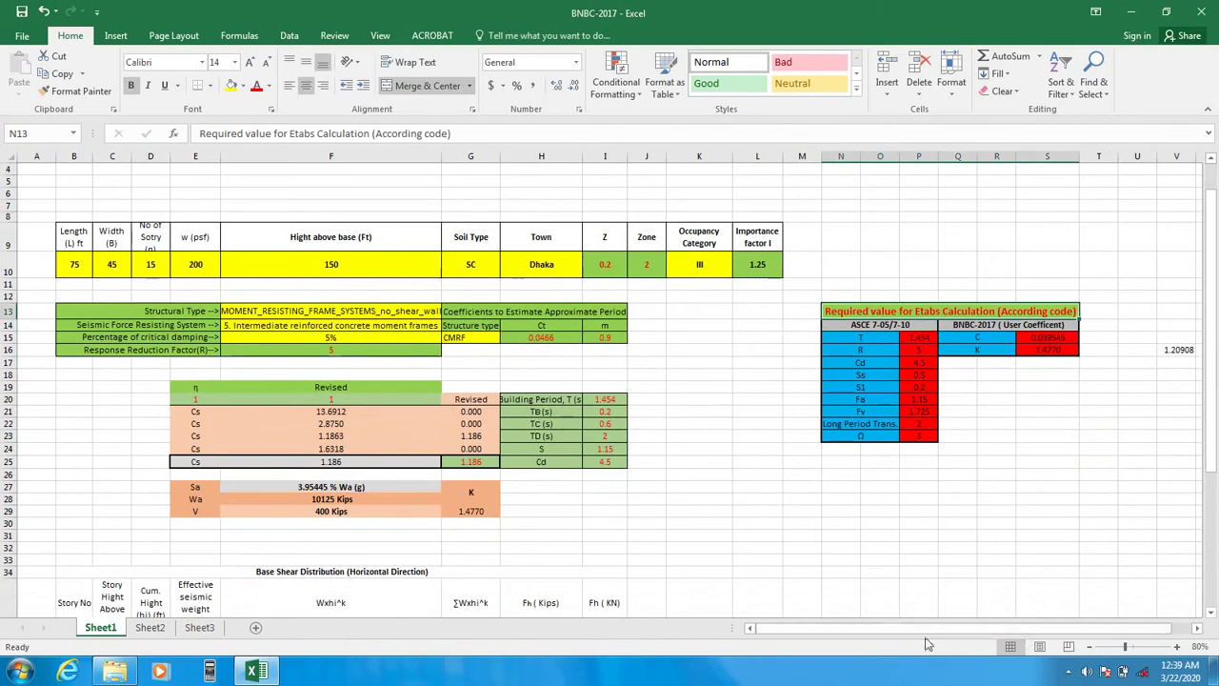
scroll(315, 446, "up", 1)
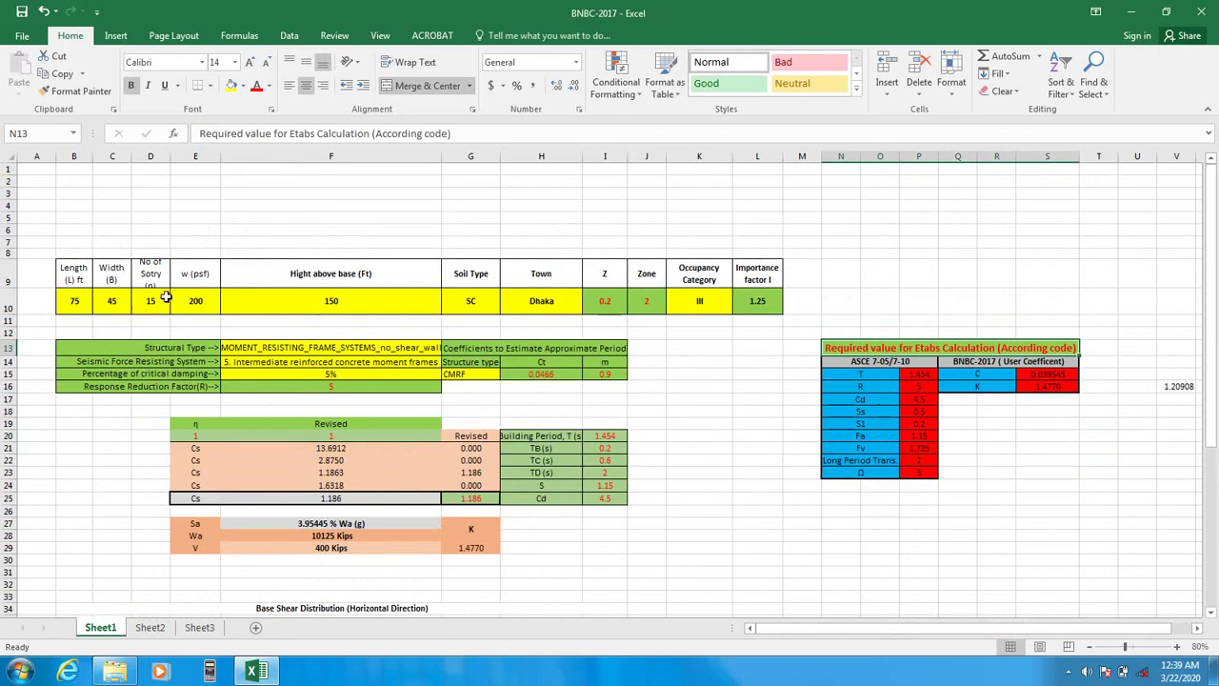
scroll(541, 323, "down", 3)
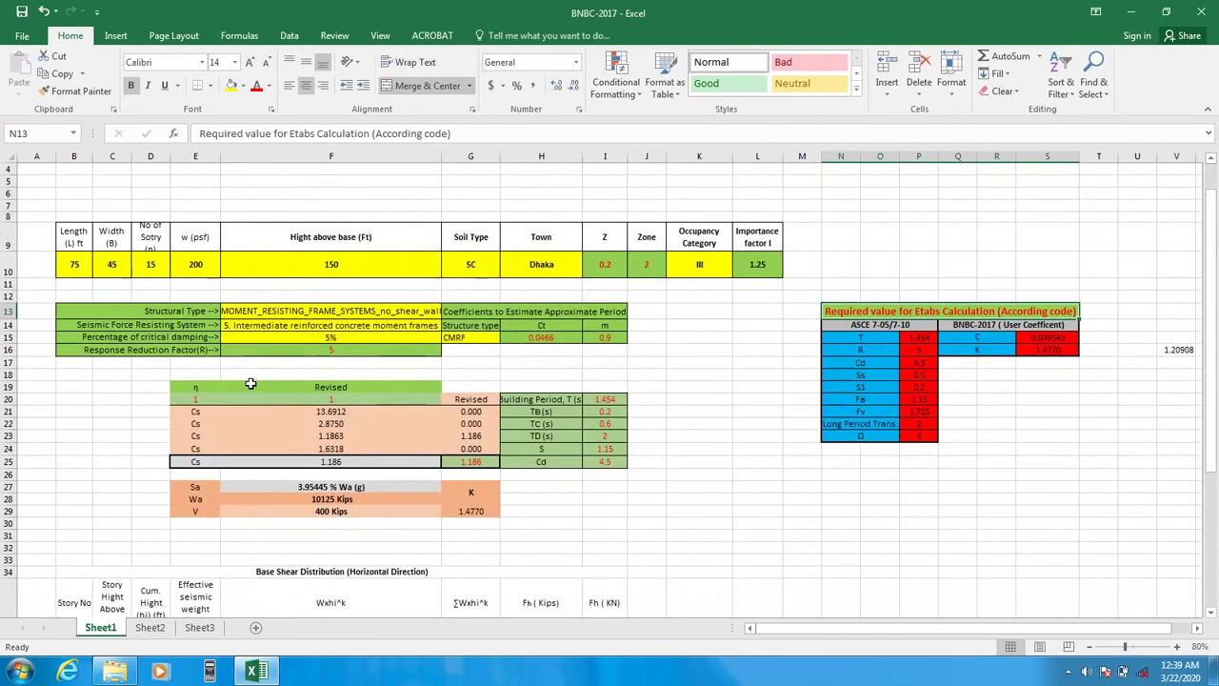
scroll(123, 434, "up", 3)
- Enter 45 as the building length in B10 and 1 as the width in C10
left_click(110, 305)
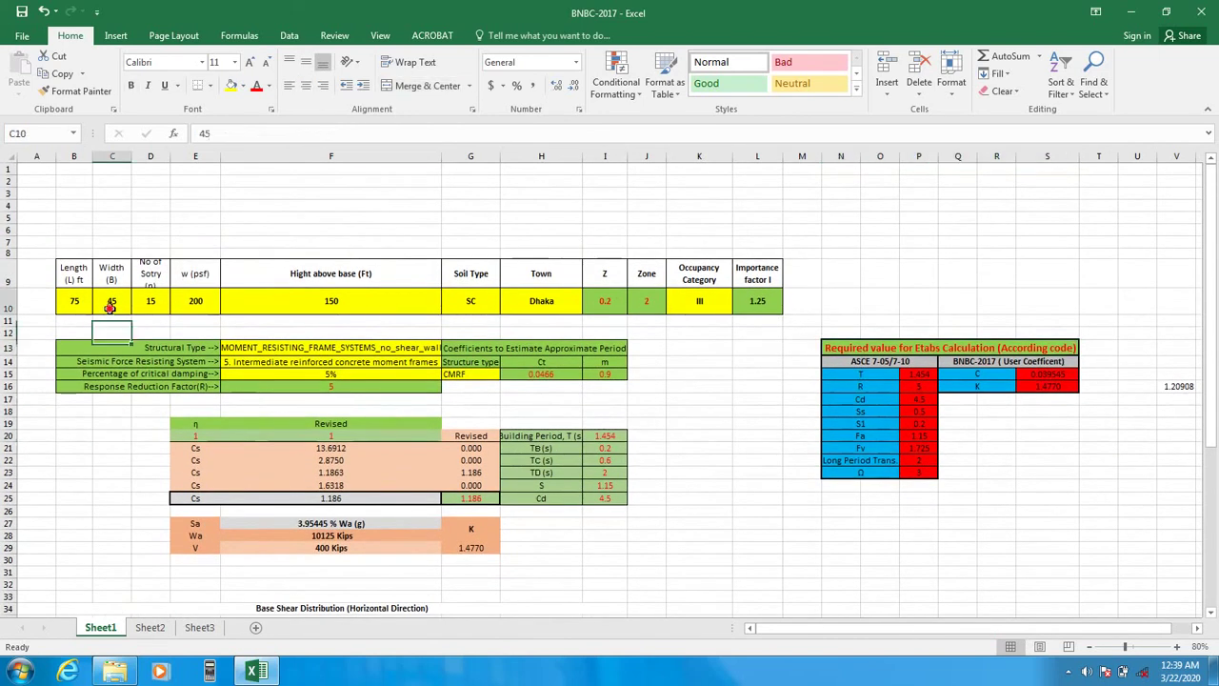
left_click(74, 303)
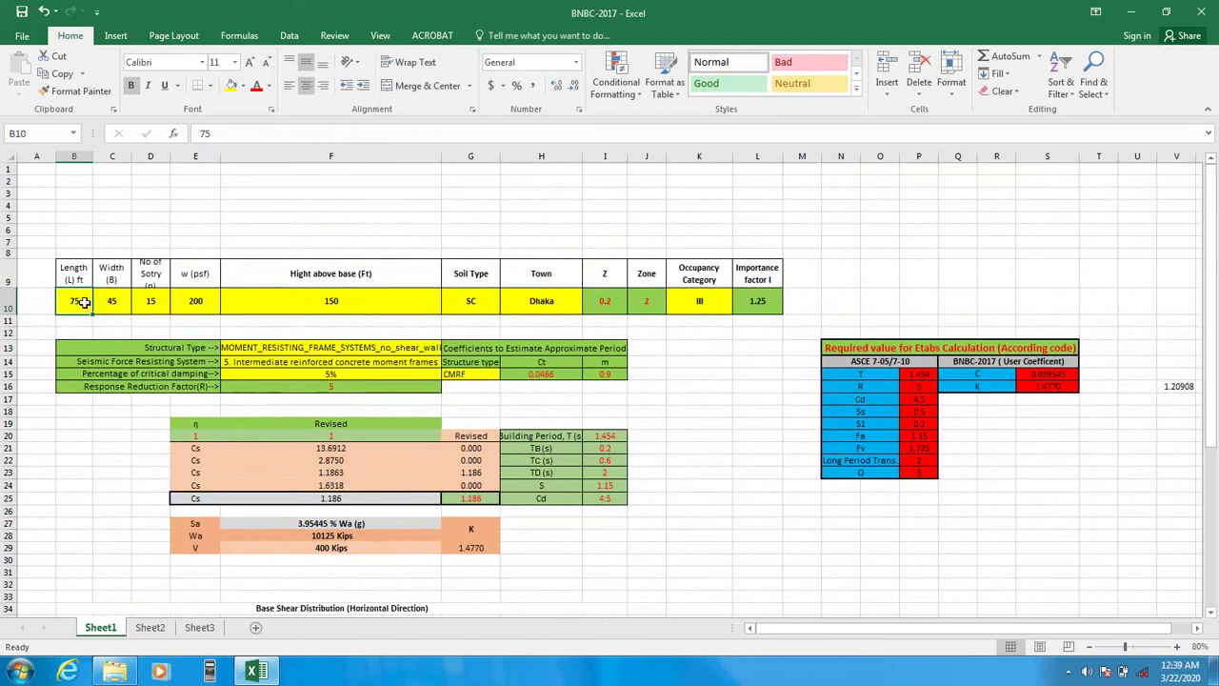
type("1")
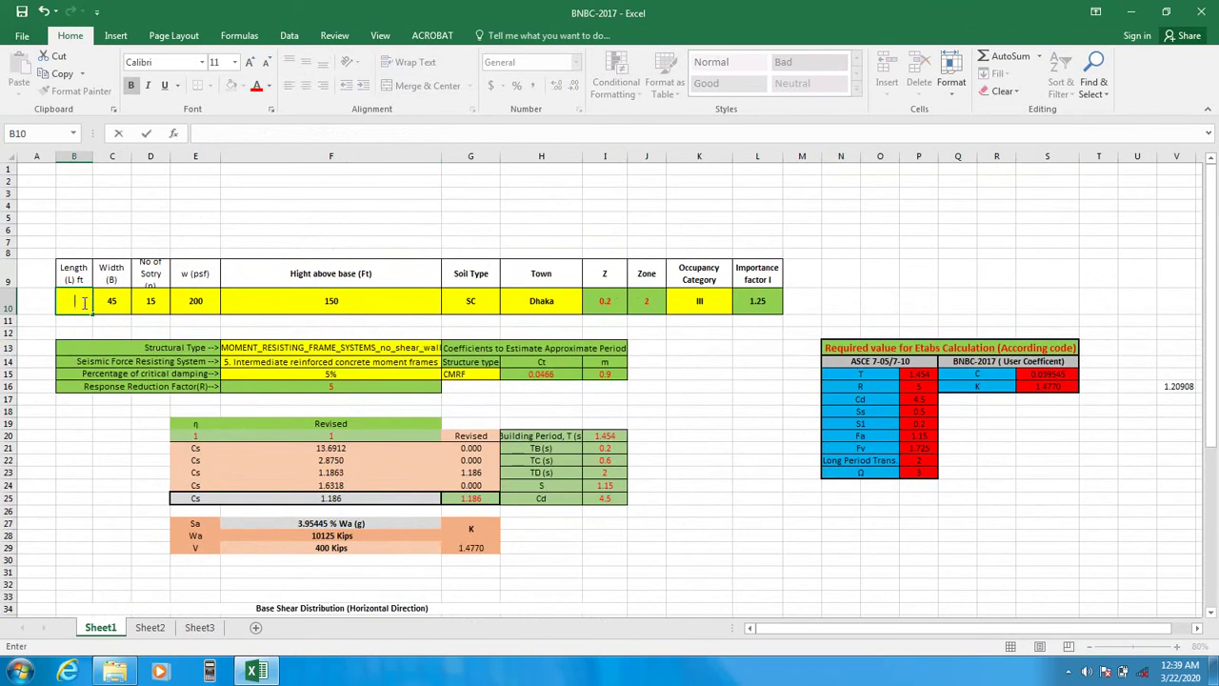
type("45")
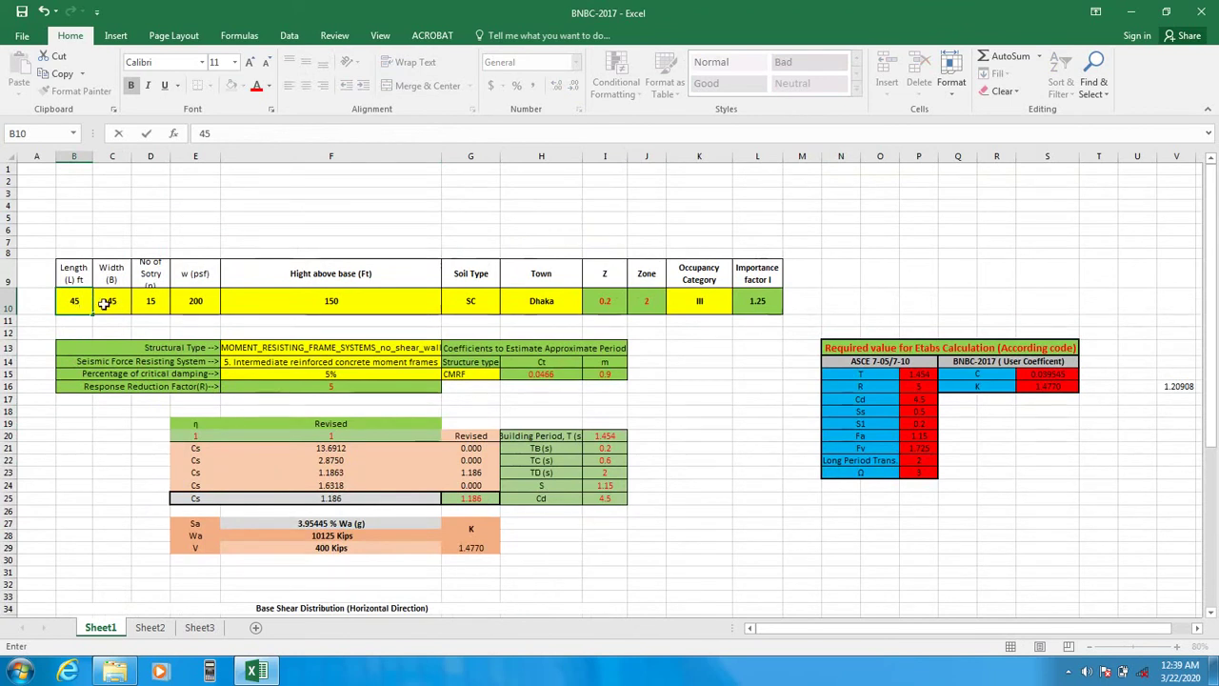
left_click(110, 302)
type("1")
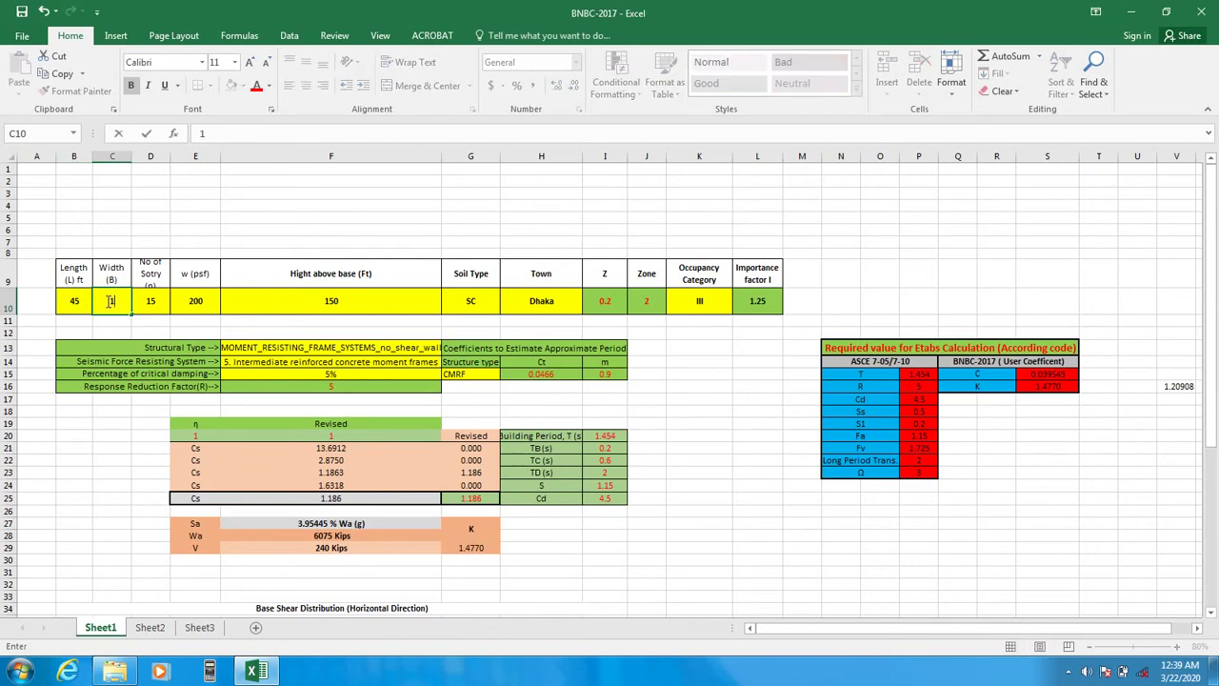
- Set the building length in B10 to 40 ft and the width in C10 to 30, and make header row 9 taller
left_click(74, 302)
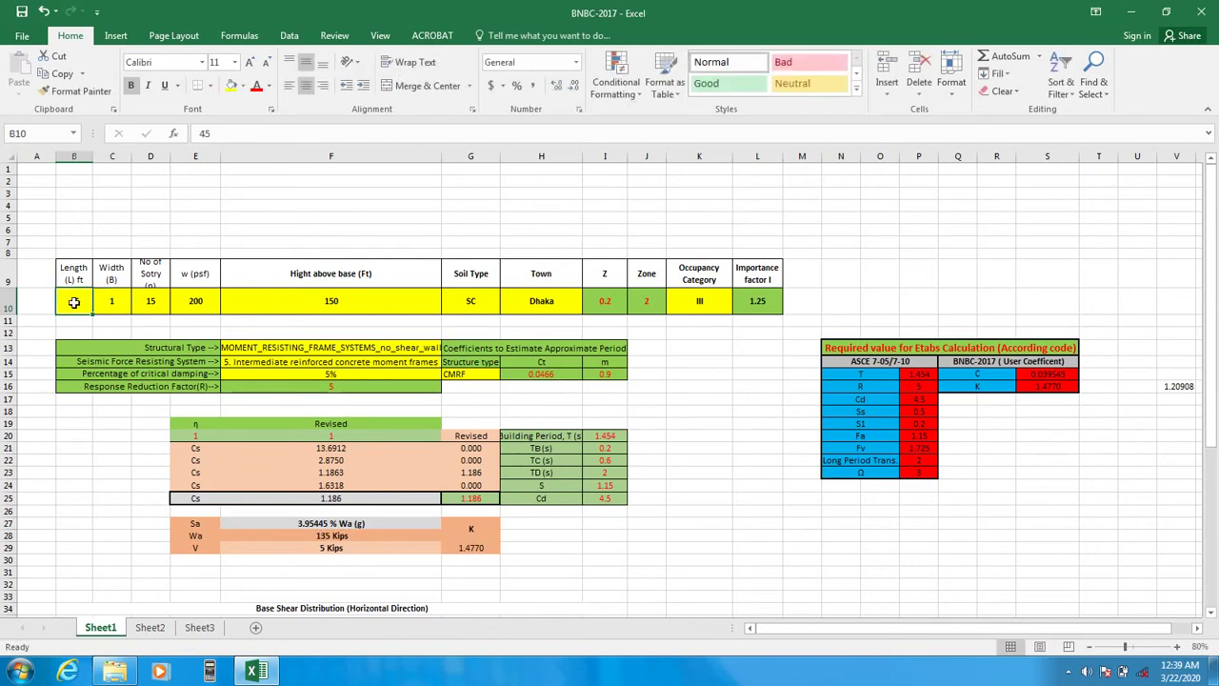
type("4")
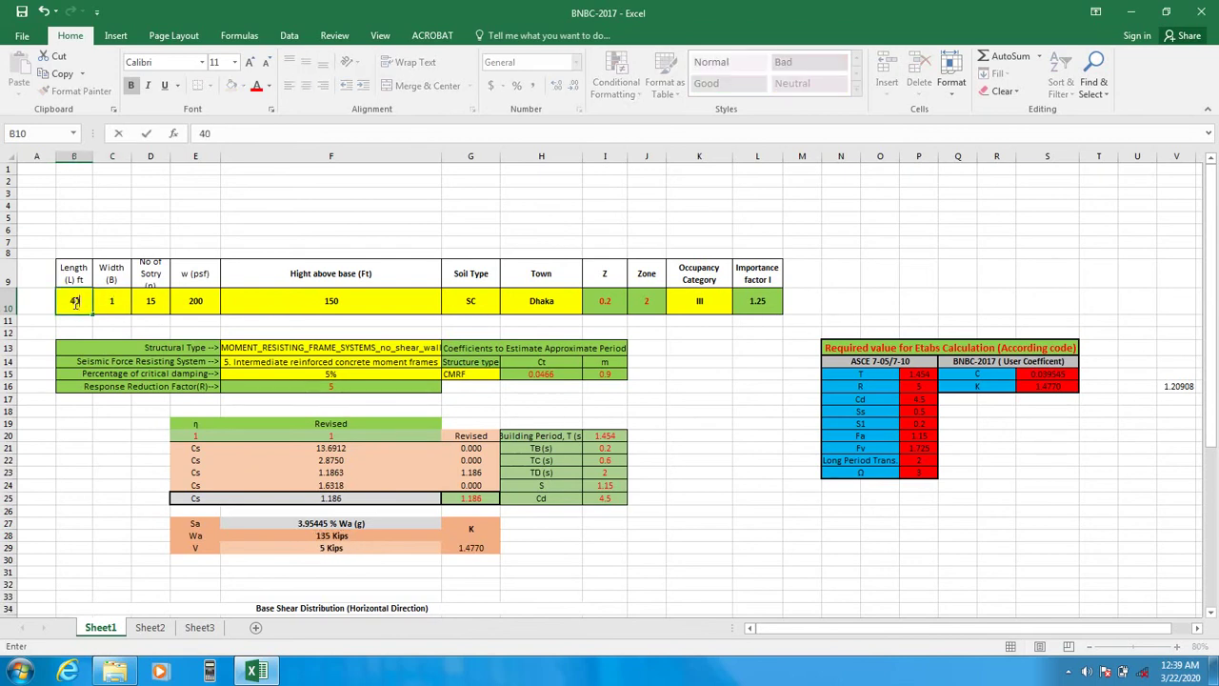
left_click(116, 303)
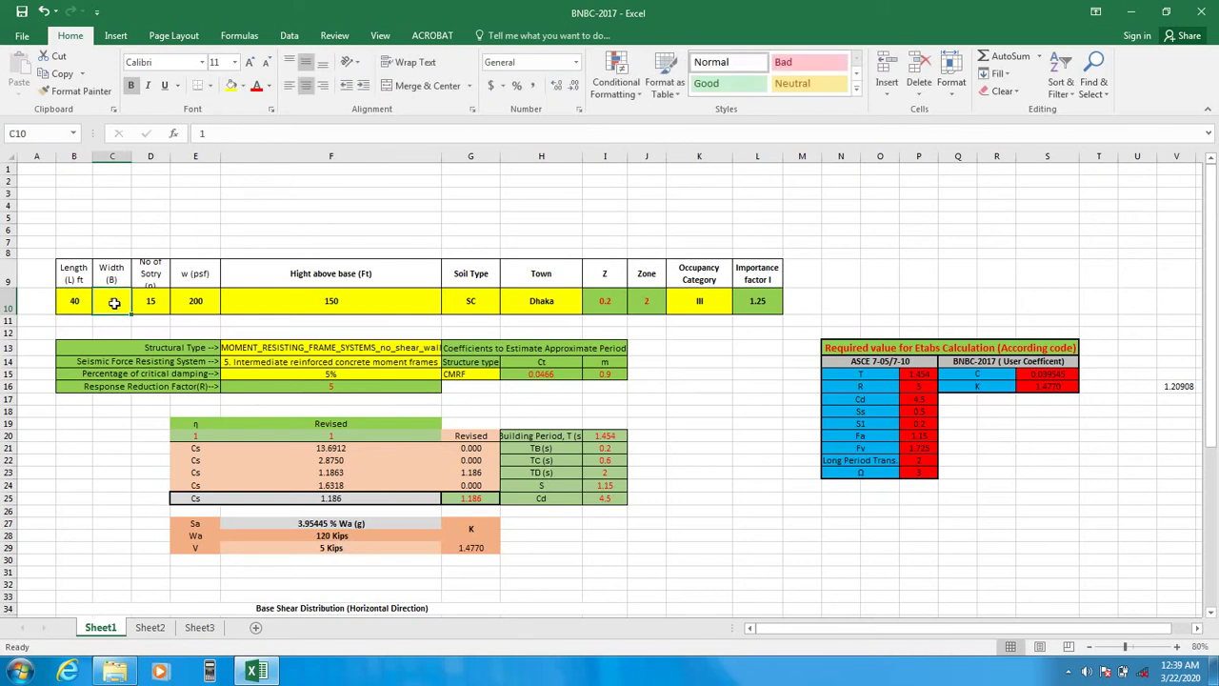
type("30")
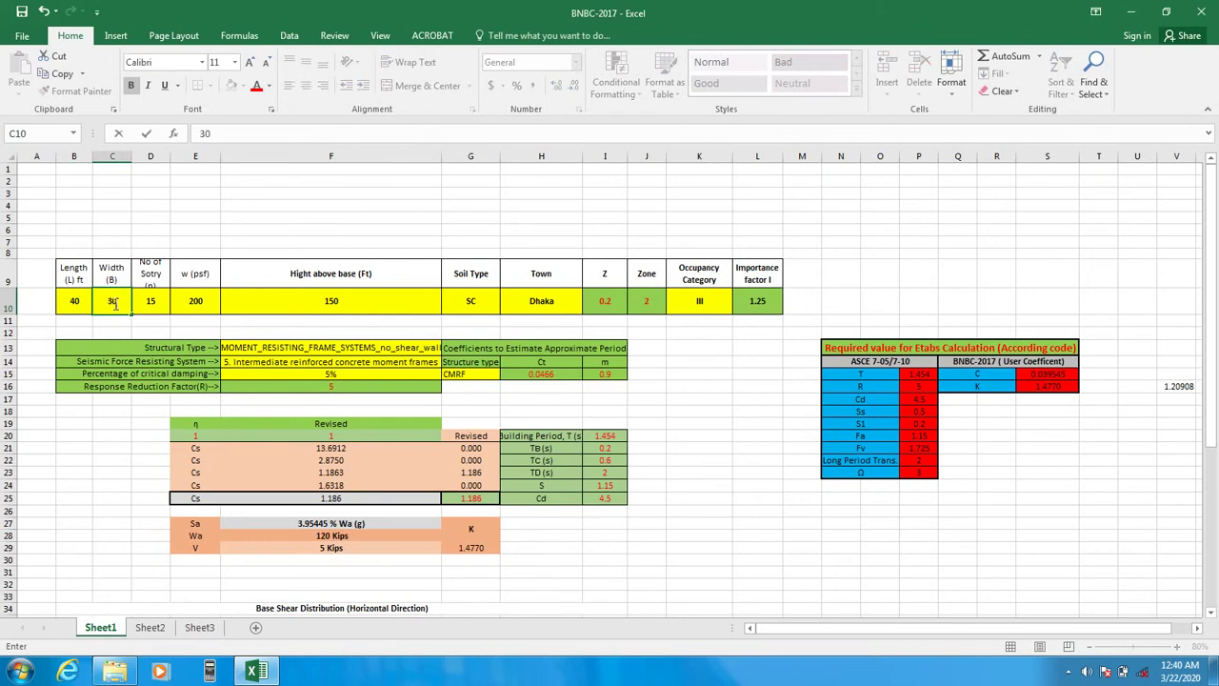
left_click(145, 300)
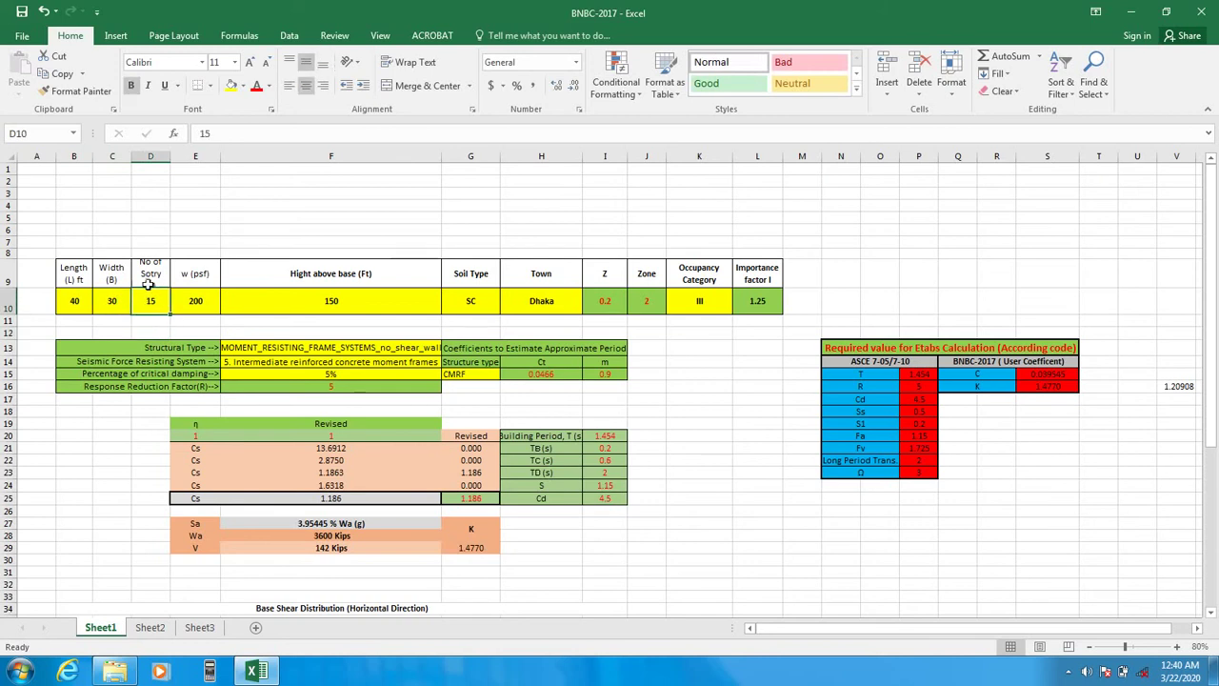
left_click_drag(9, 258, 12, 290)
- Examine the w (psf), number of stories and height above base inputs, along with the base shear distribution table
left_click(185, 302)
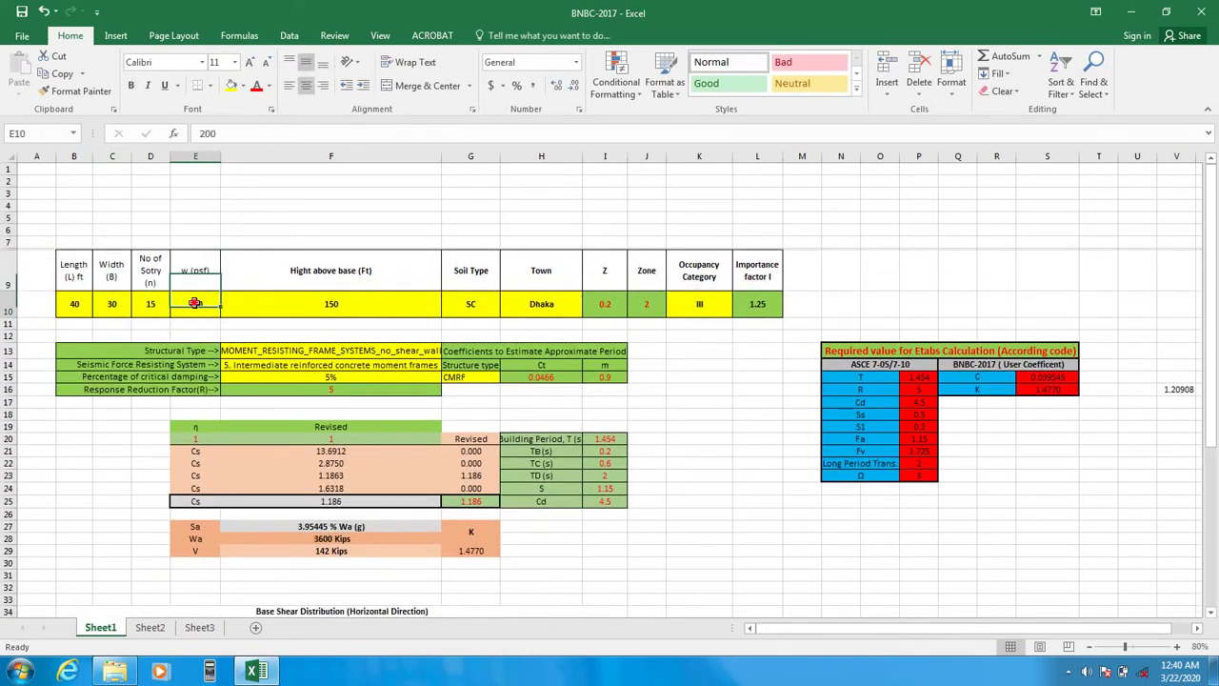
left_click(183, 272)
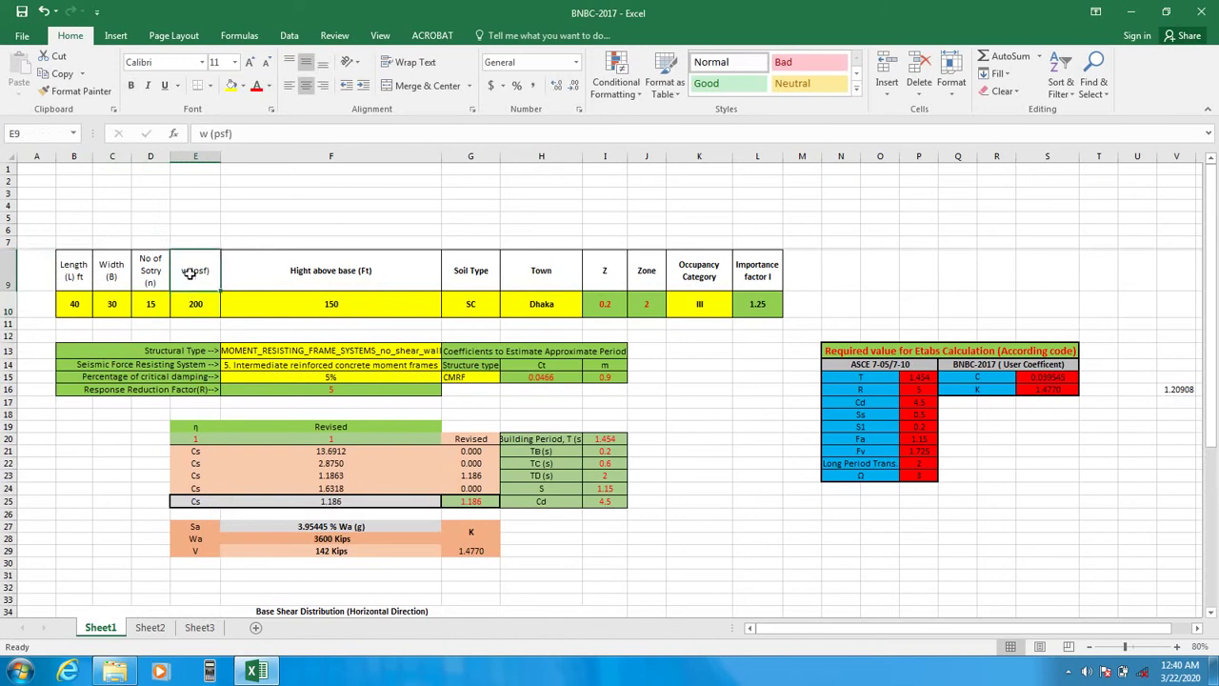
left_click(190, 303)
left_click(193, 274)
left_click(195, 302)
left_click(193, 273)
left_click(196, 301)
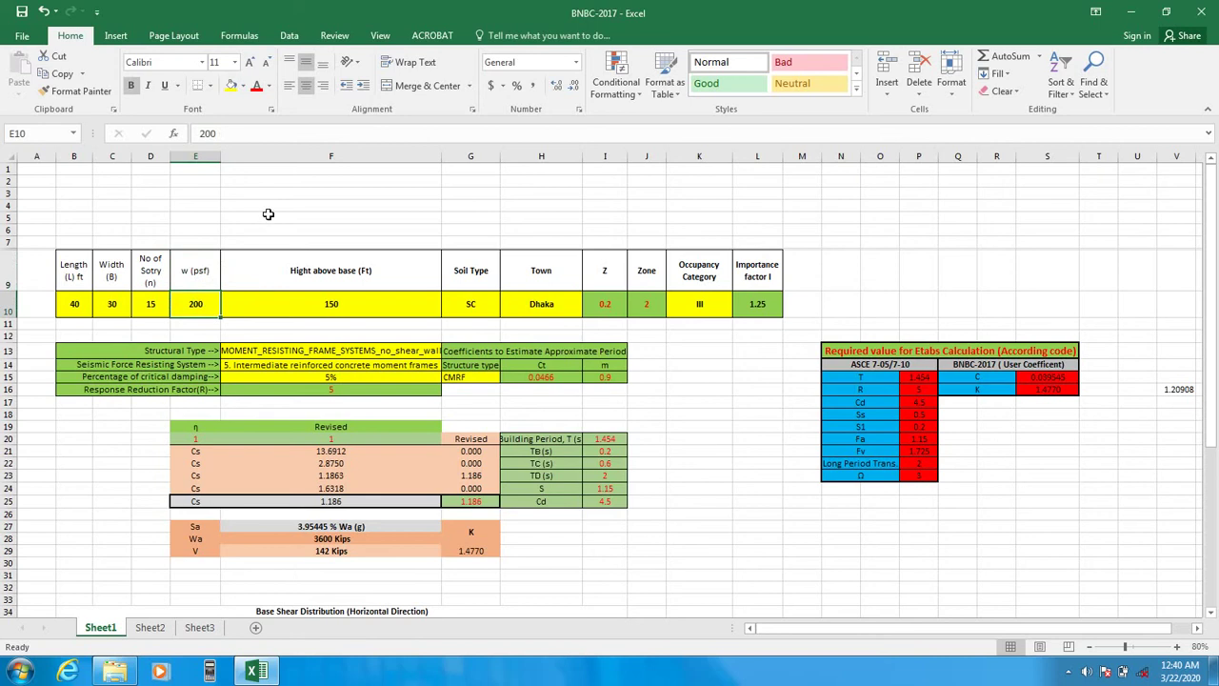
left_click(341, 307)
left_click(145, 303)
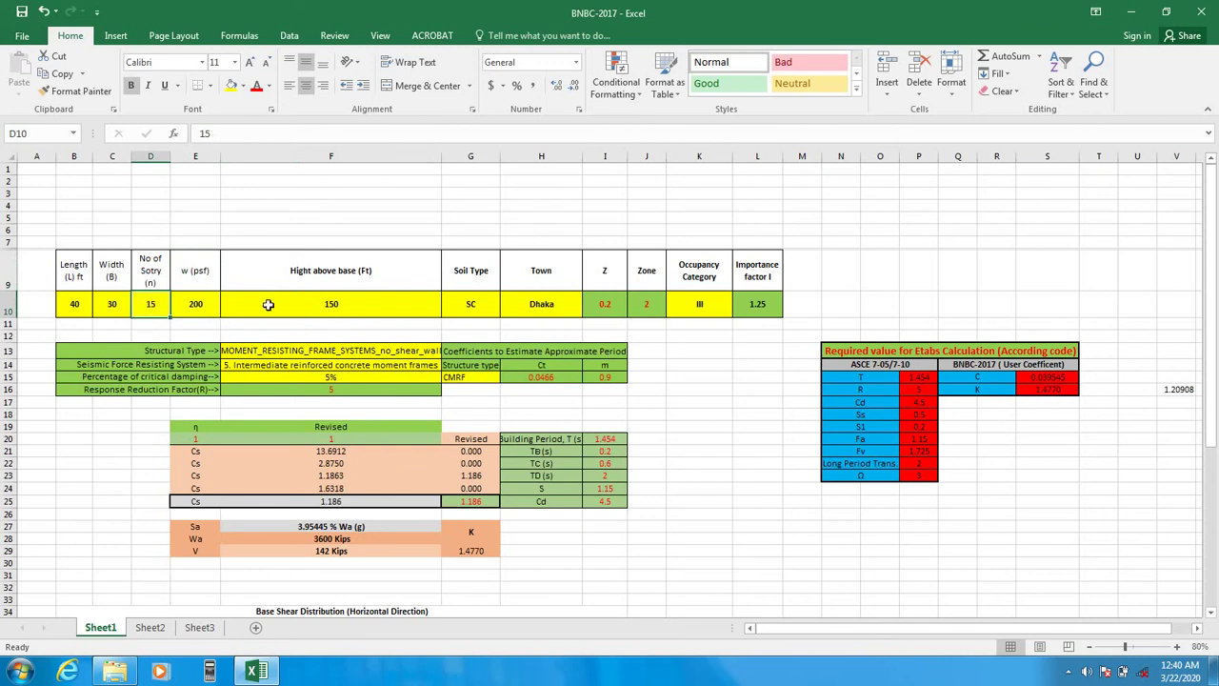
left_click(336, 306)
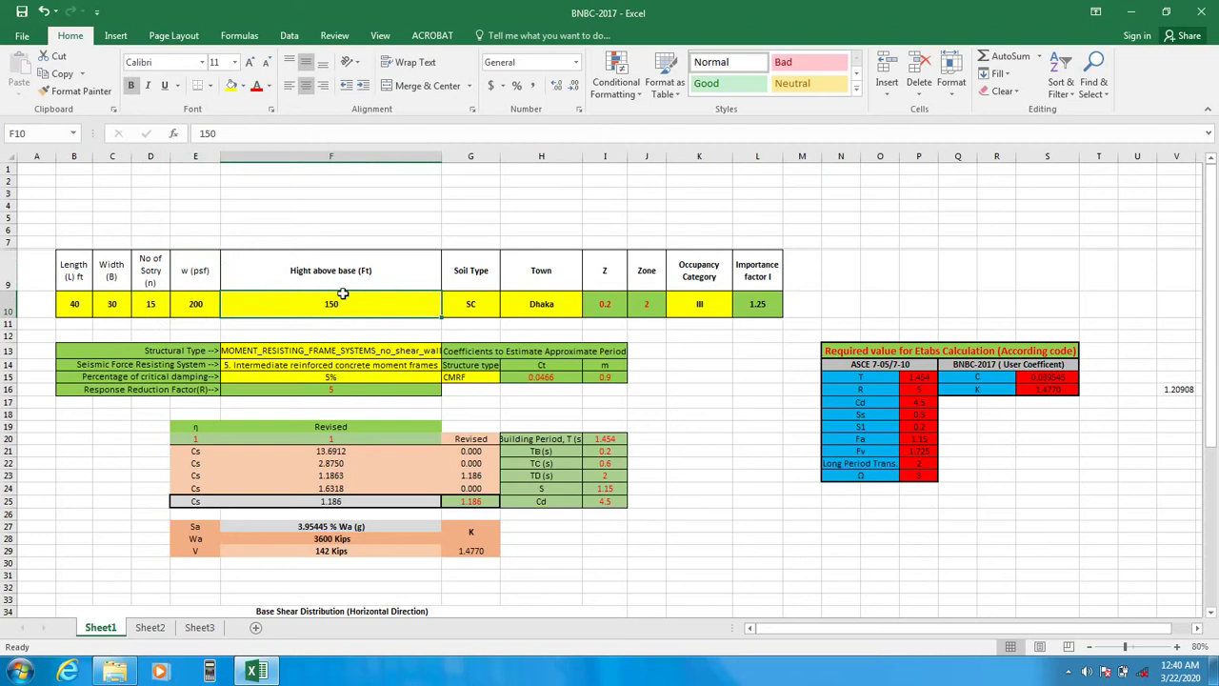
left_click(341, 276)
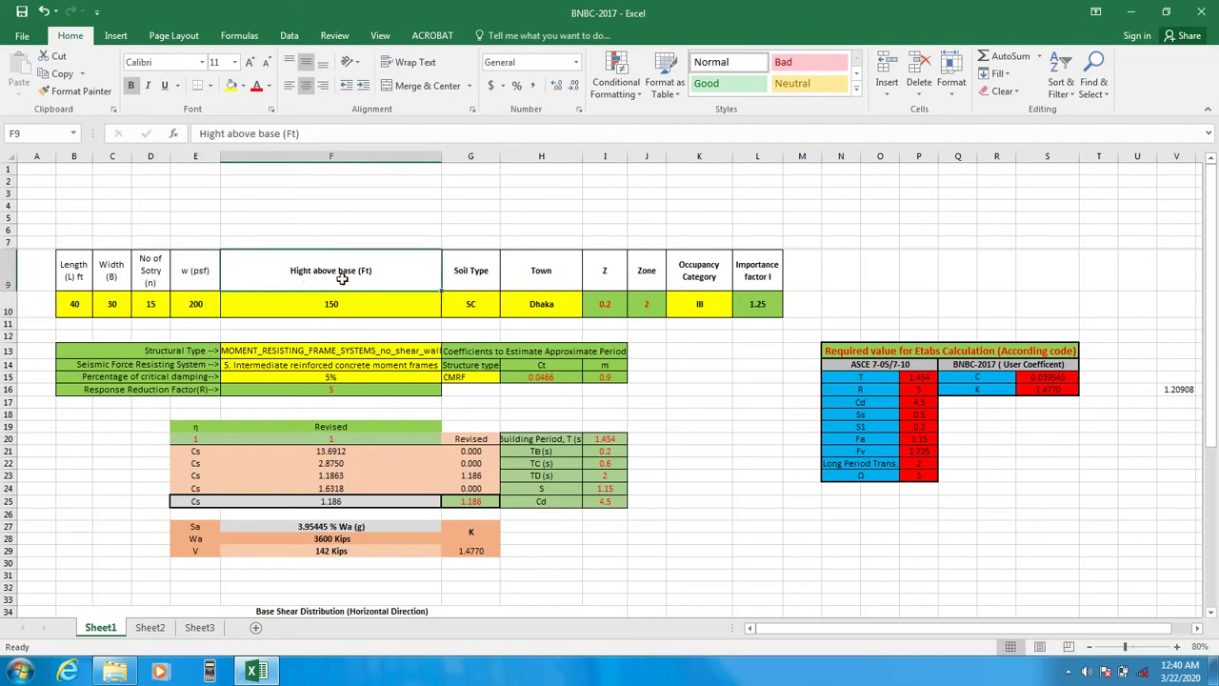
left_click(341, 307)
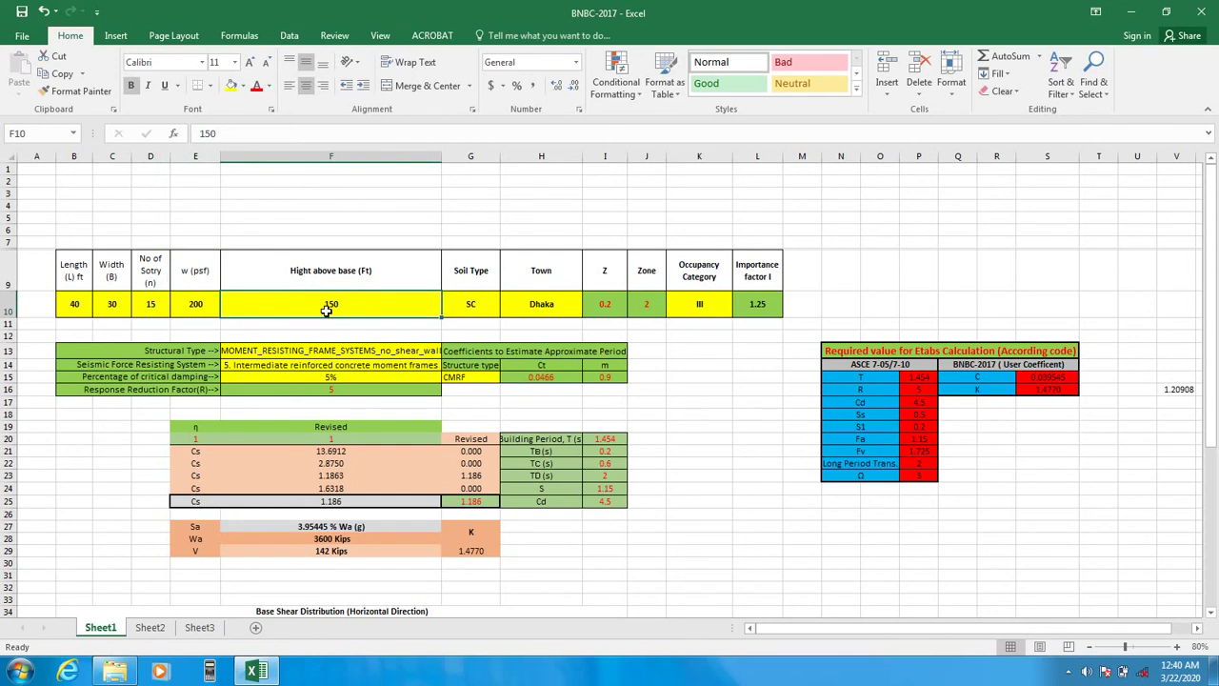
scroll(327, 310, "down", 9)
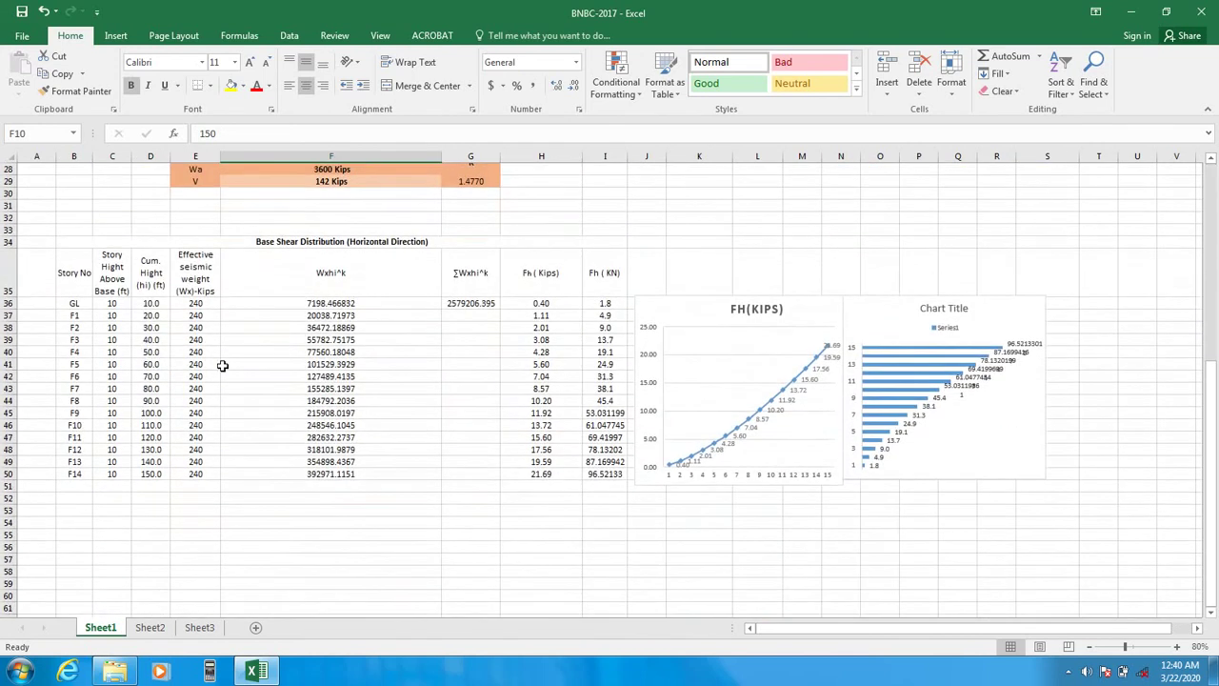
scroll(452, 430, "up", 9)
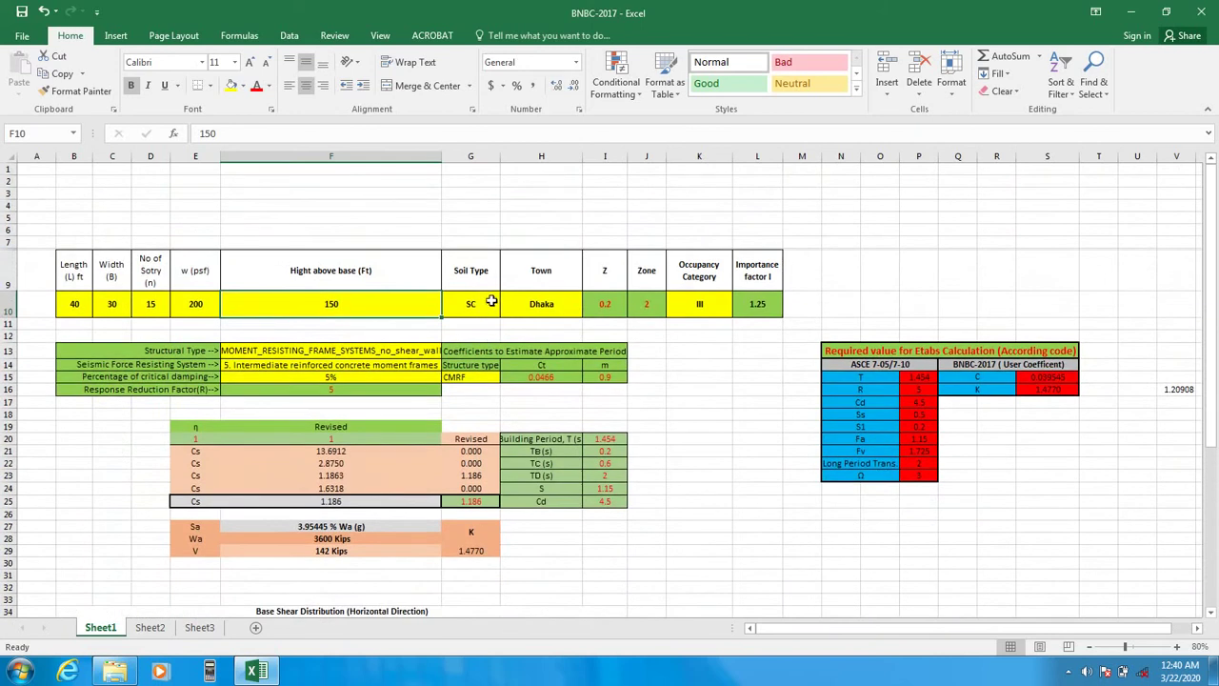
- Examine the soil type input, the required values table, and the base shear distribution table with its story force charts
left_click(489, 302)
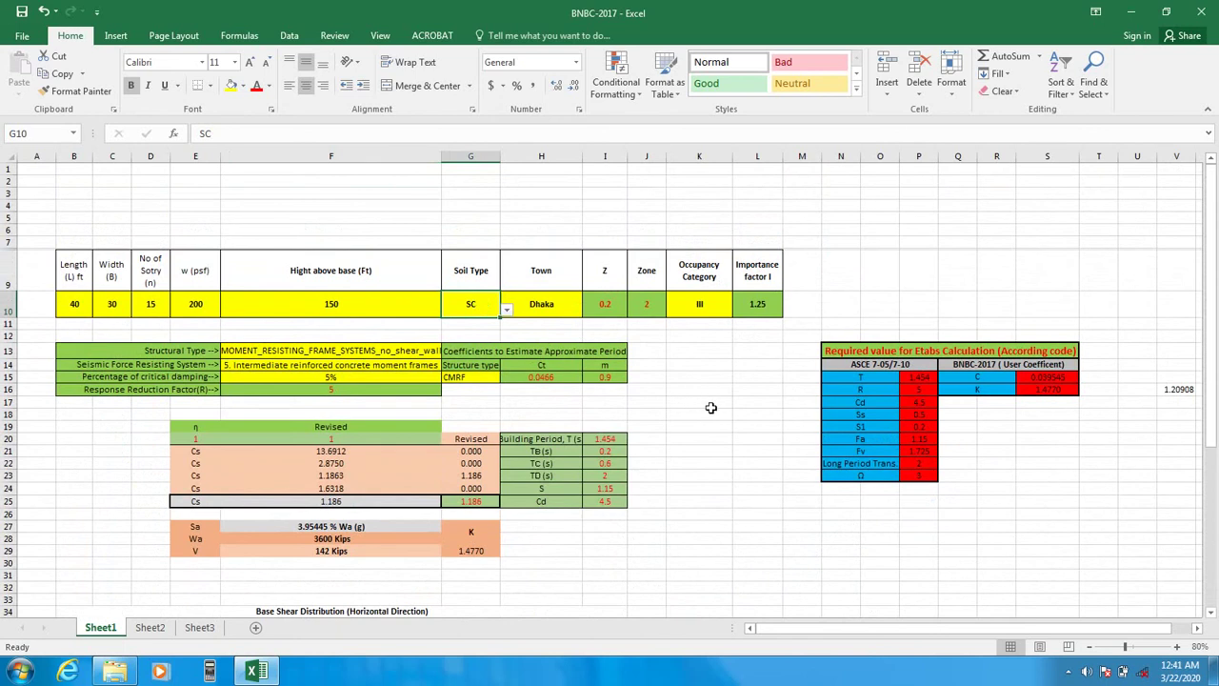
scroll(657, 458, "down", 2)
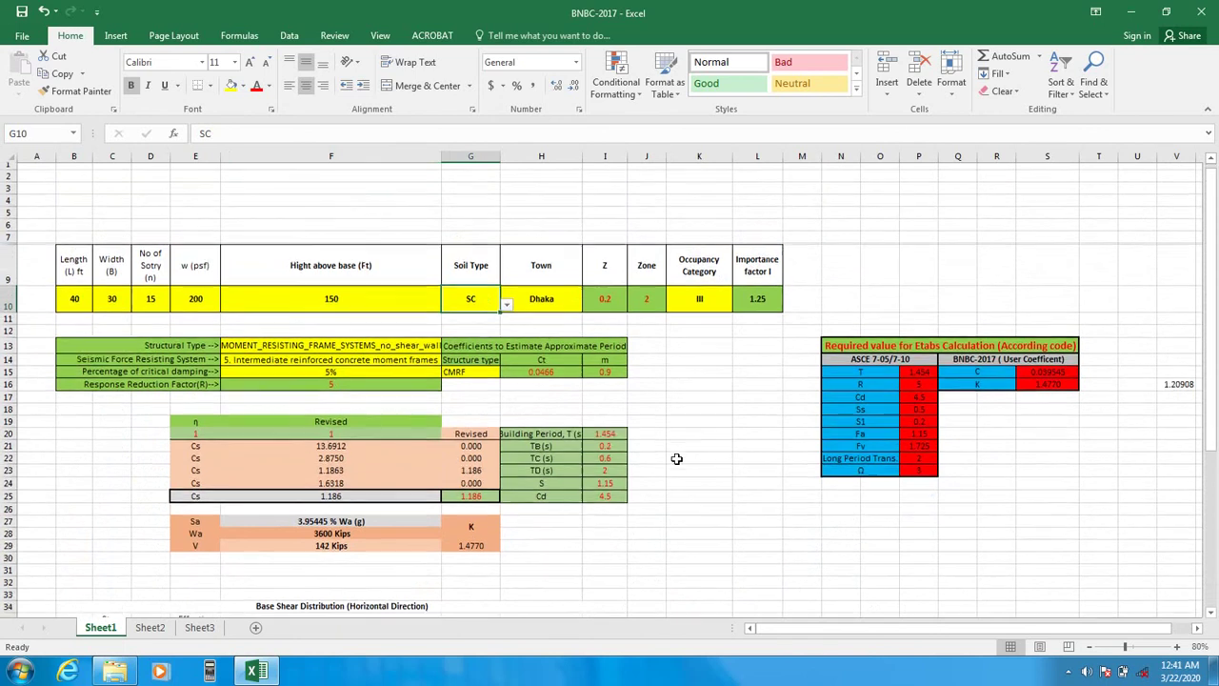
scroll(652, 453, "down", 3)
scroll(647, 455, "down", 4)
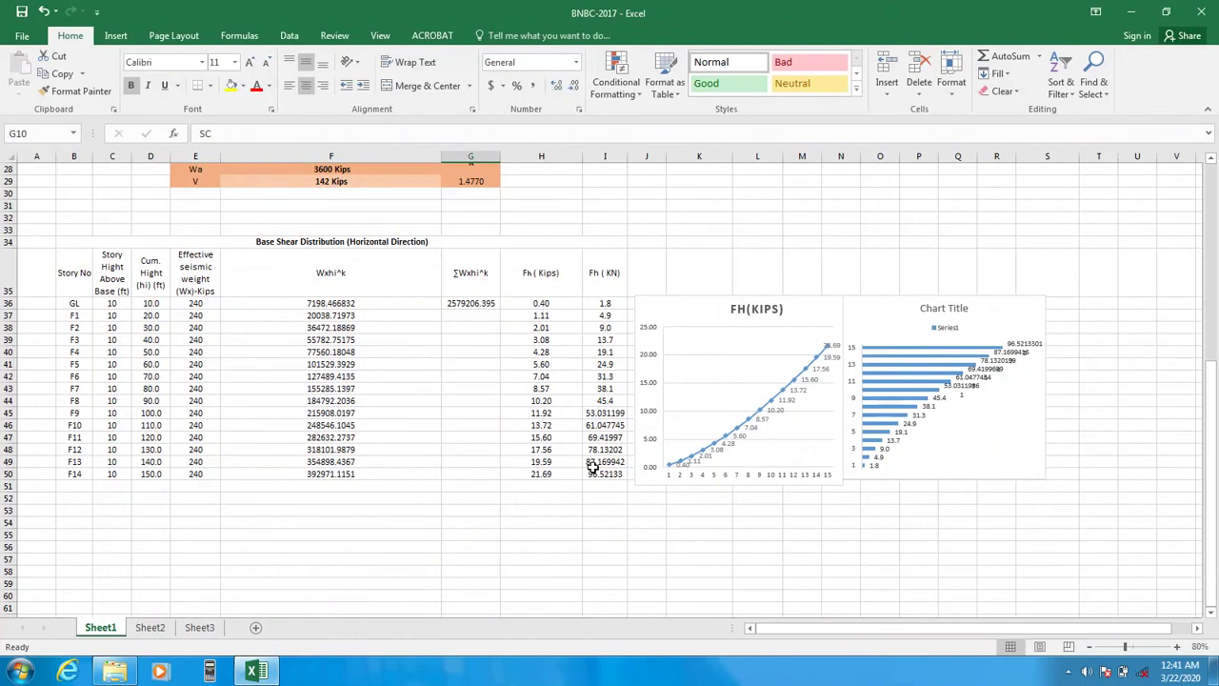
scroll(591, 467, "up", 9)
left_click(728, 229)
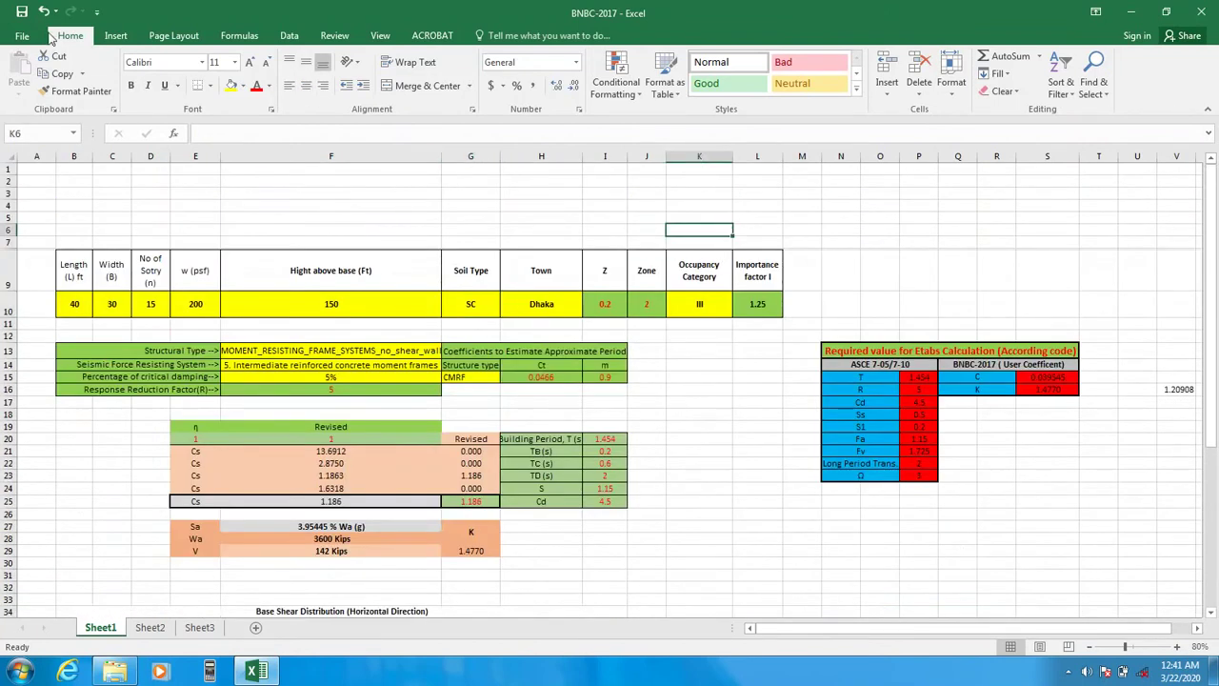
scroll(369, 344, "down", 10)
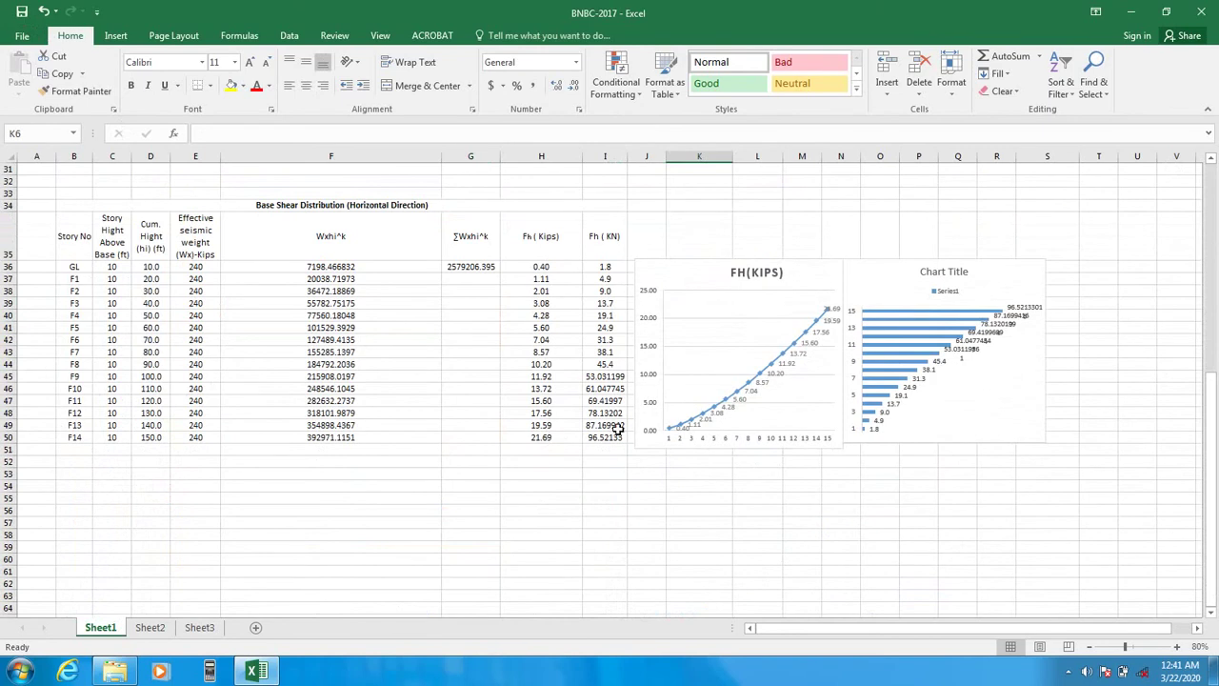
left_click(792, 278)
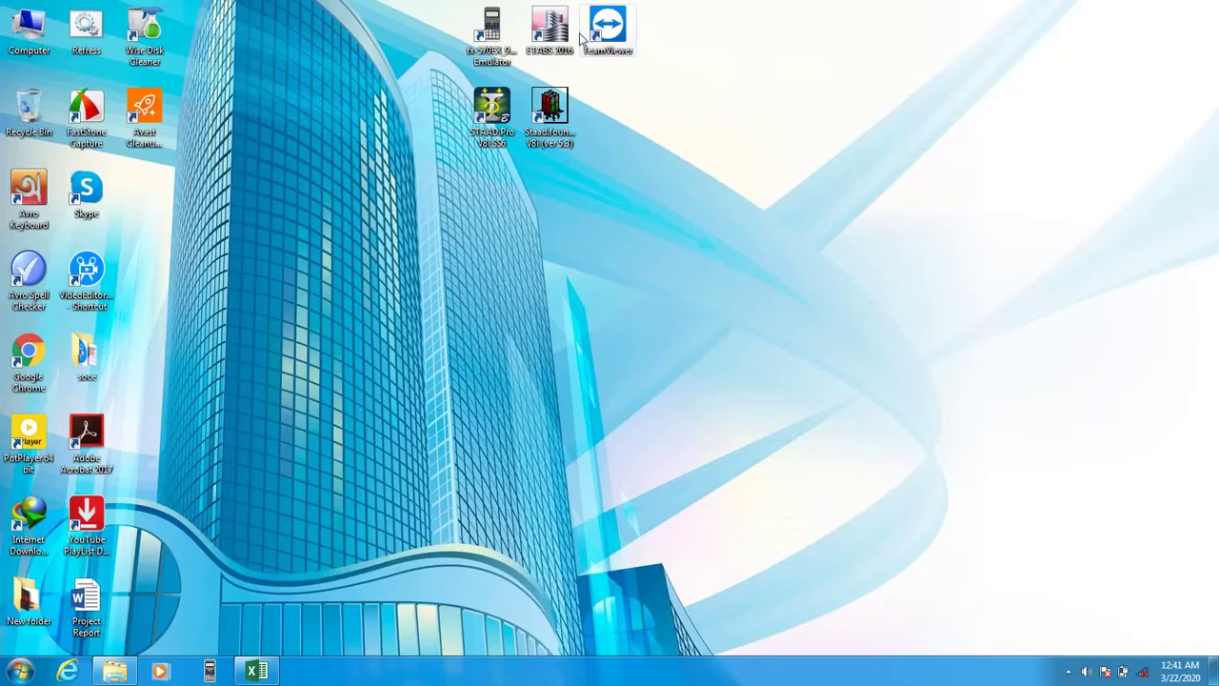
- Switch to ETABS 2016 and start a new model using the saved user default settings
left_click(562, 34)
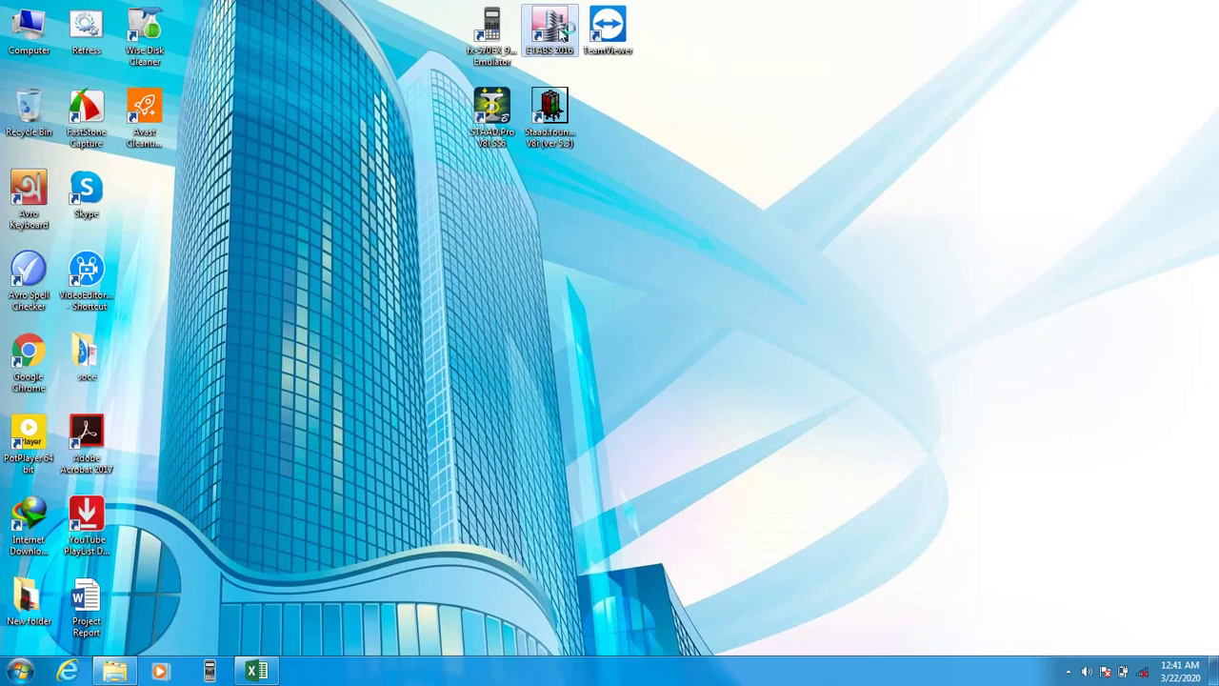
double_click(562, 33)
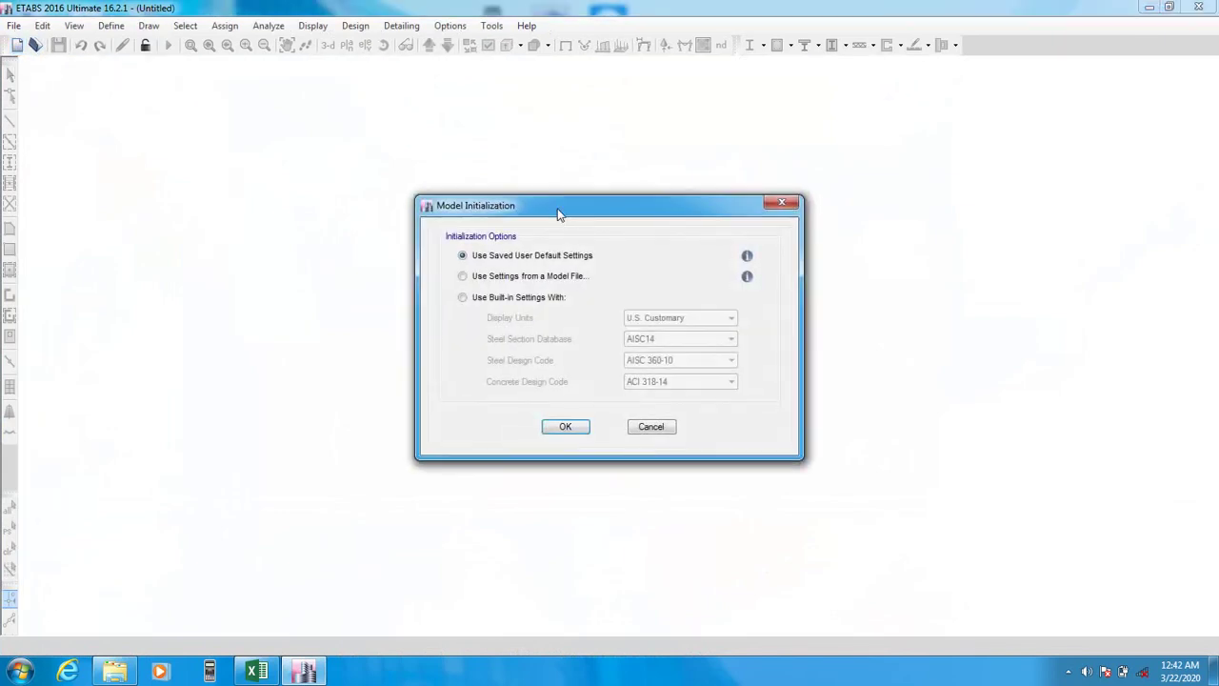
left_click(564, 428)
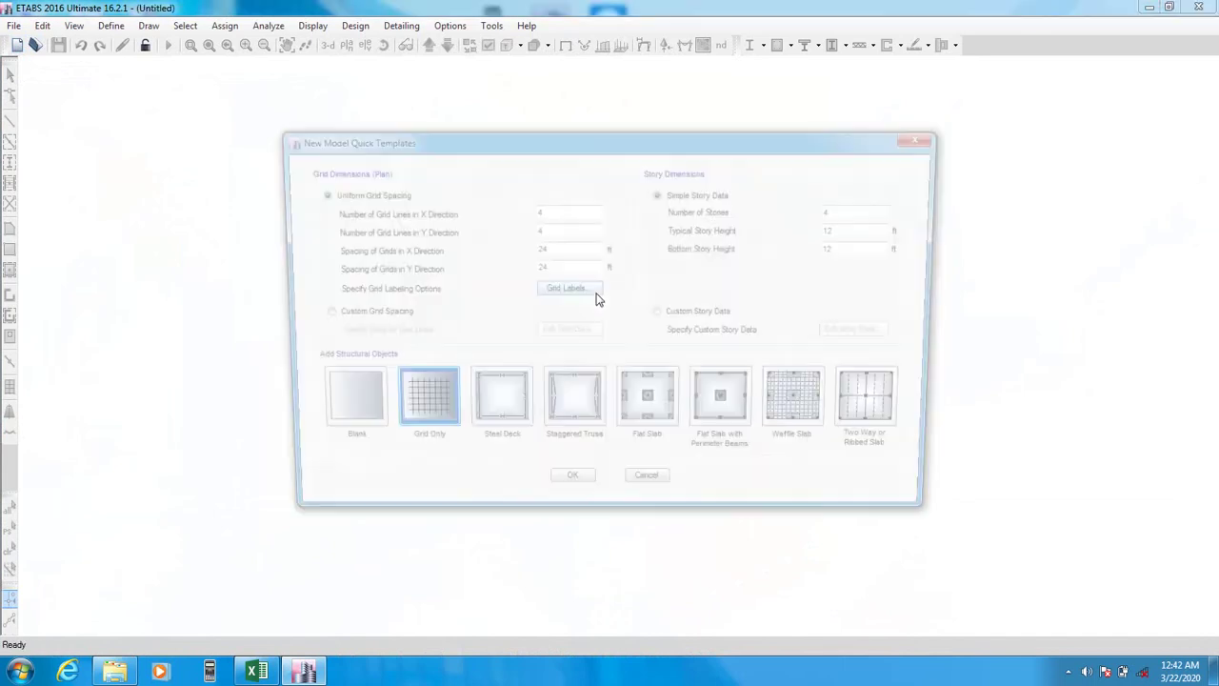
left_click(526, 141)
left_click_drag(526, 141, 513, 126)
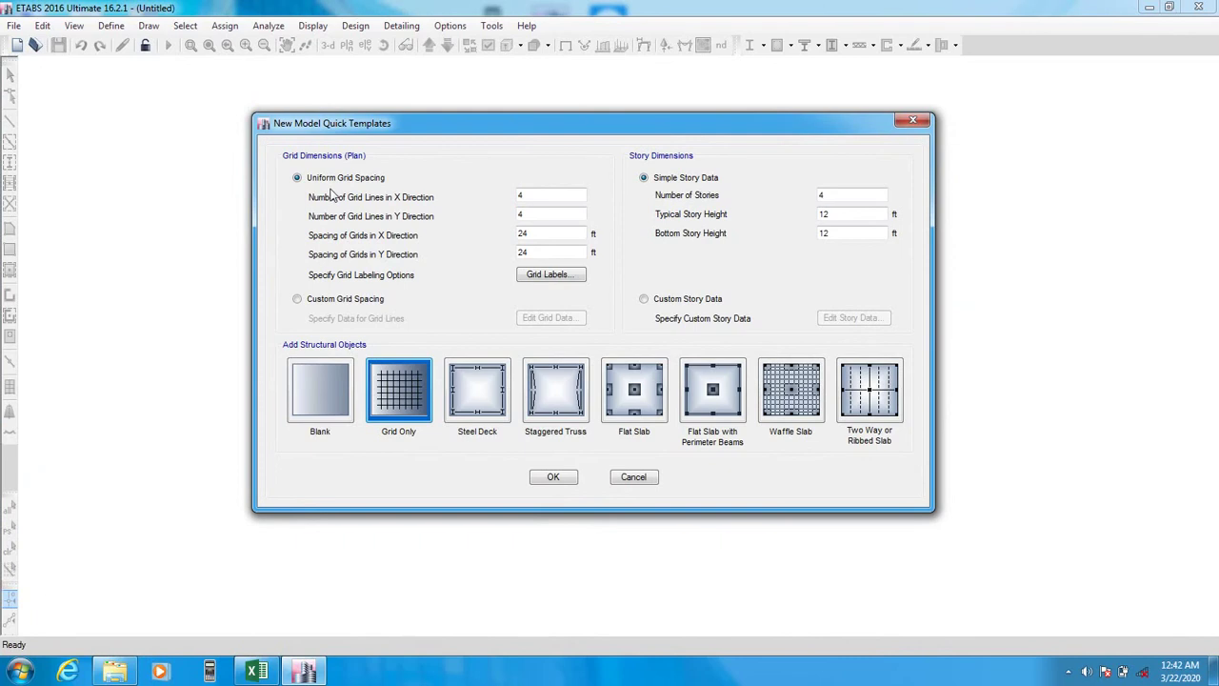
left_click_drag(497, 126, 487, 128)
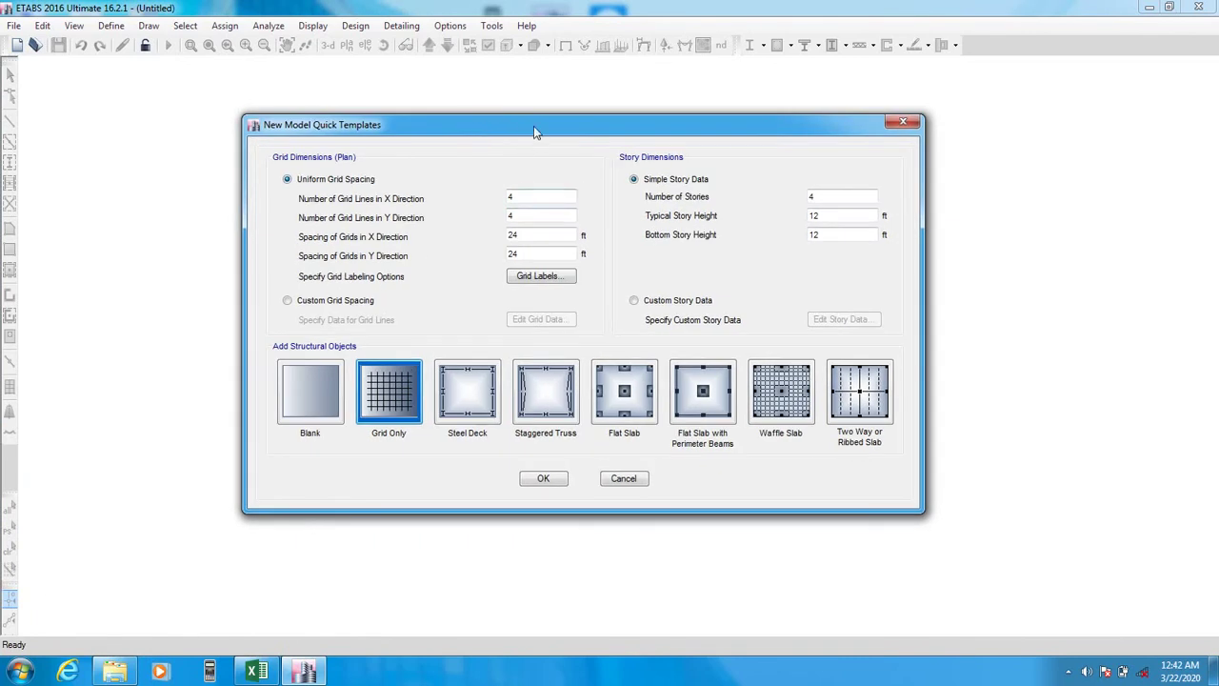
left_click_drag(534, 126, 545, 123)
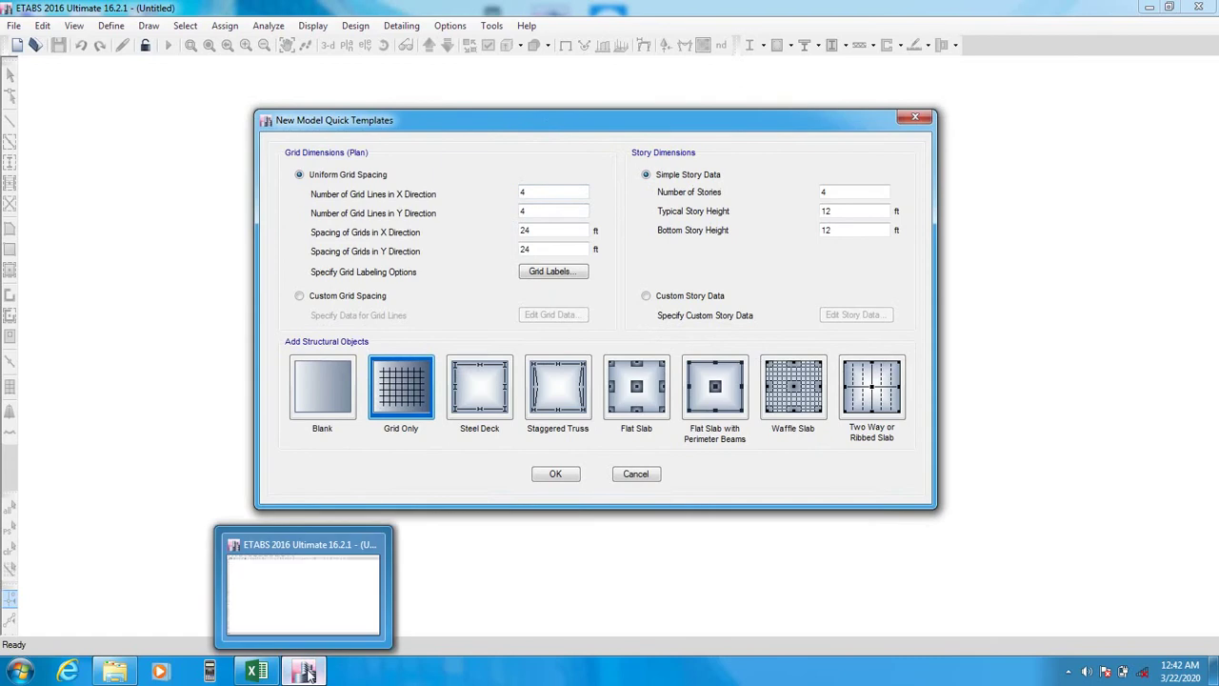
- Check the building length and width in the Excel workbook, and set the ETABS grid to 5 X-direction lines with 10 ft spacing both ways
left_click(257, 671)
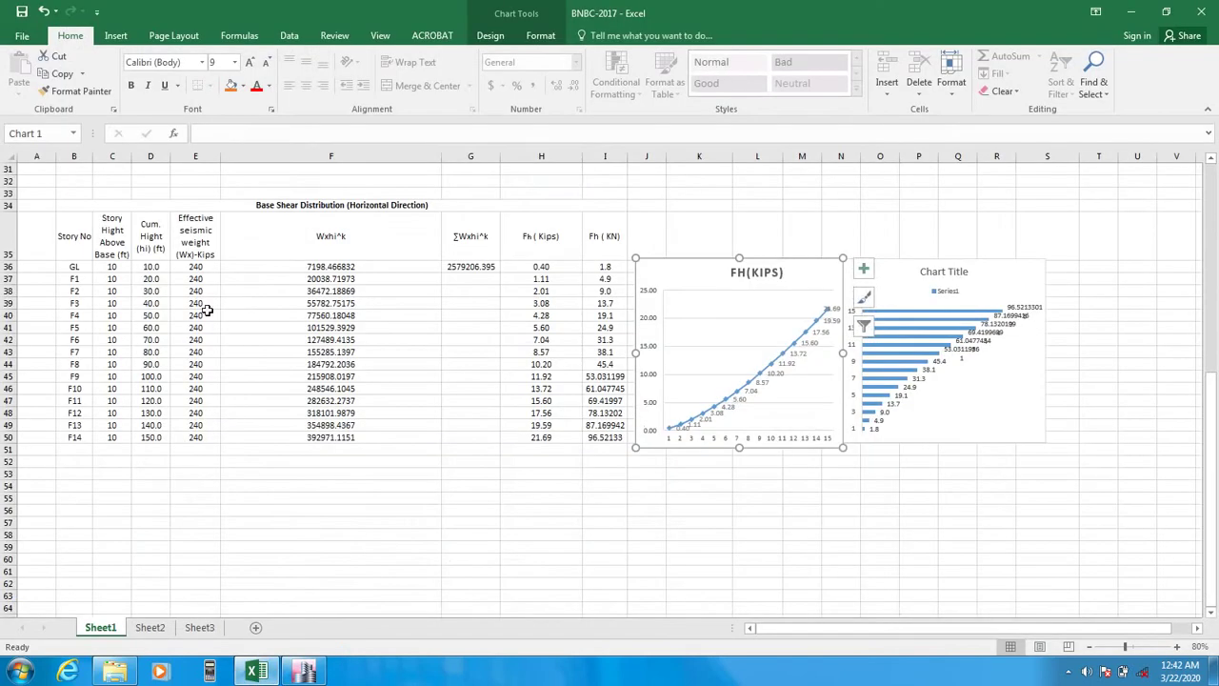
scroll(121, 339, "up", 6)
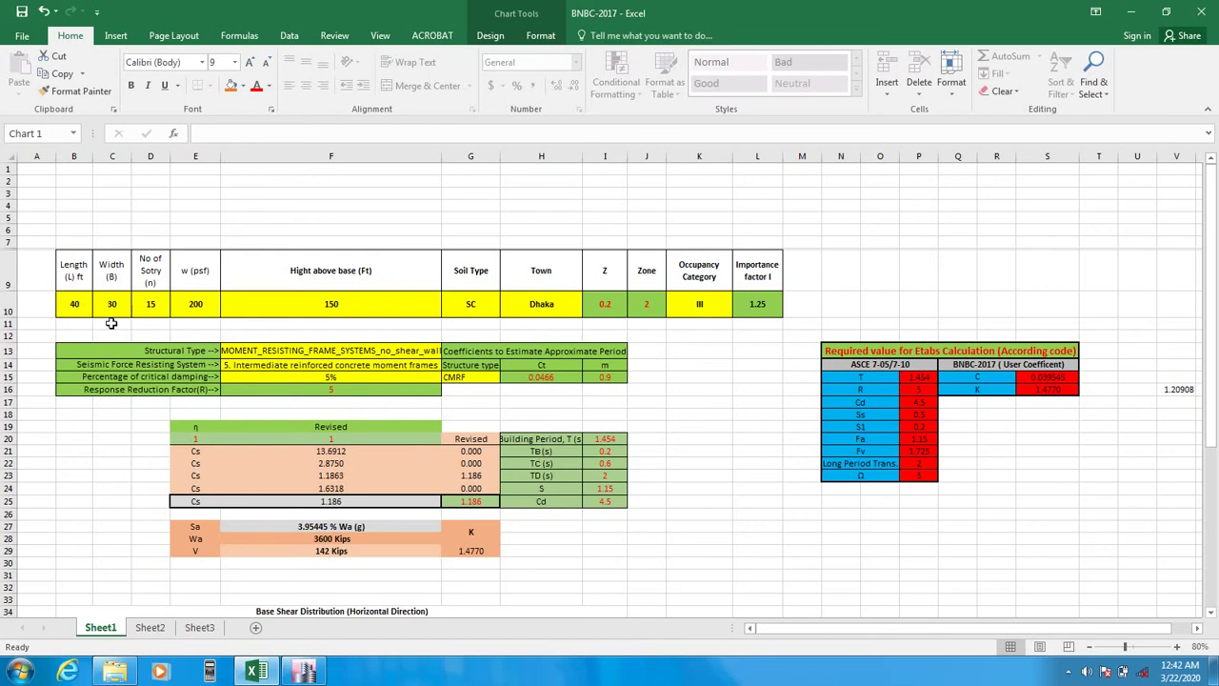
left_click(259, 672)
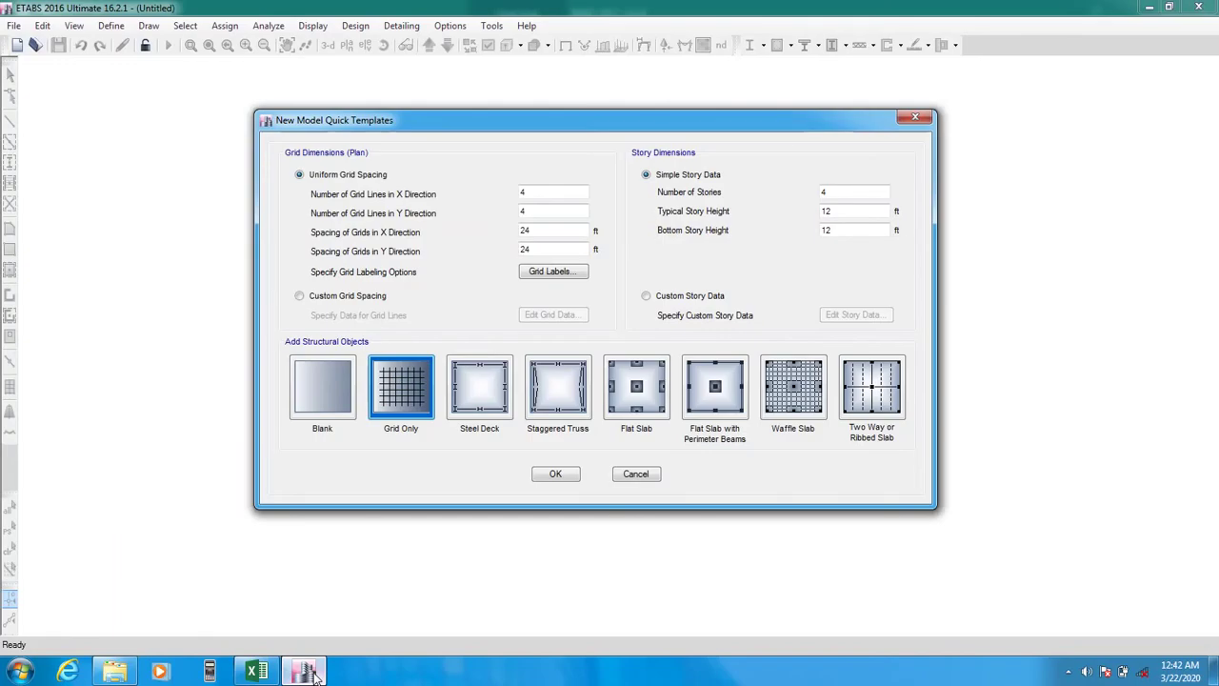
double_click(538, 193)
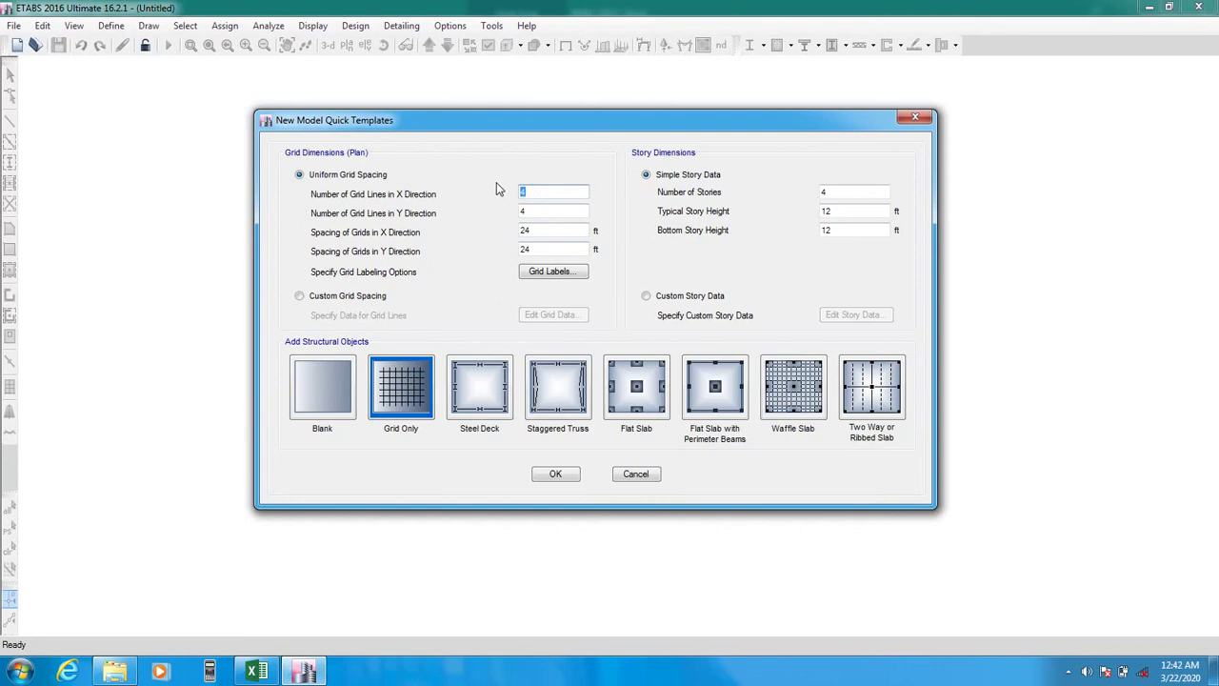
type("5")
double_click(540, 231)
type("10")
double_click(550, 248)
- Set 2 stories with typical and bottom story heights of 10 ft, and create the grid-only model
double_click(825, 191)
double_click(838, 210)
type("12")
double_click(845, 192)
double_click(827, 210)
type("1")
double_click(840, 229)
type("1")
left_click(561, 479)
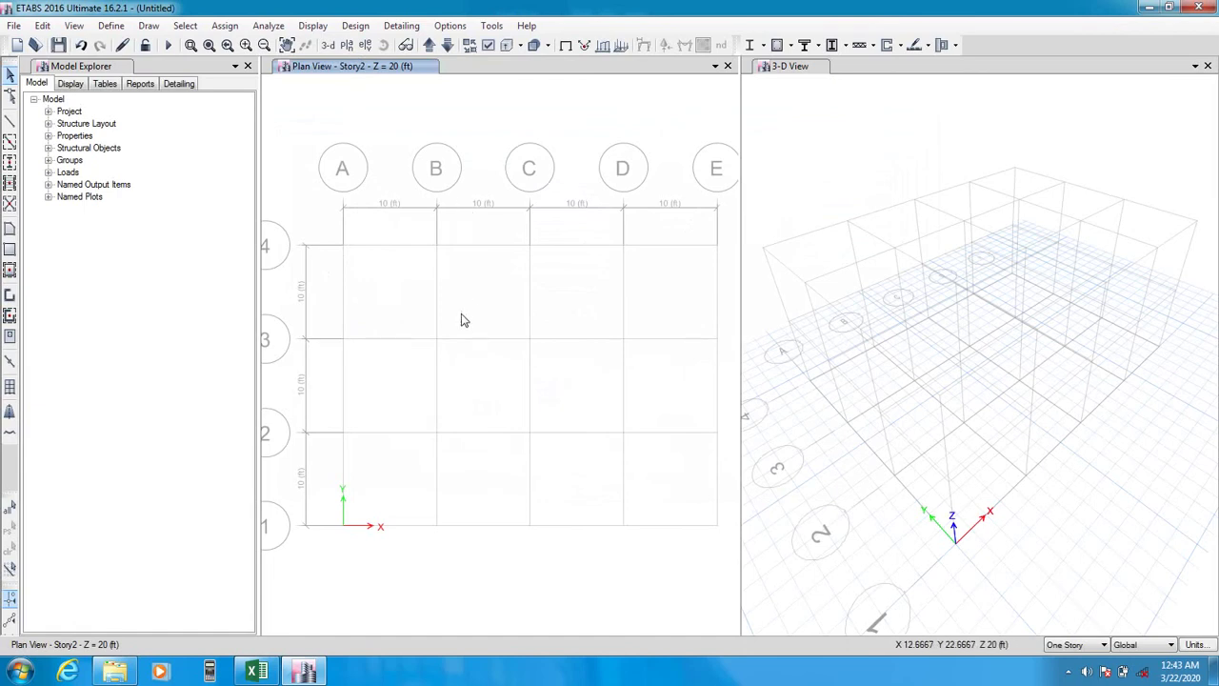
- Step the plan view down through the story levels
mouse_move(462, 320)
middle_mouse_down()
mouse_move(471, 356)
mouse_move(474, 317)
middle_mouse_up()
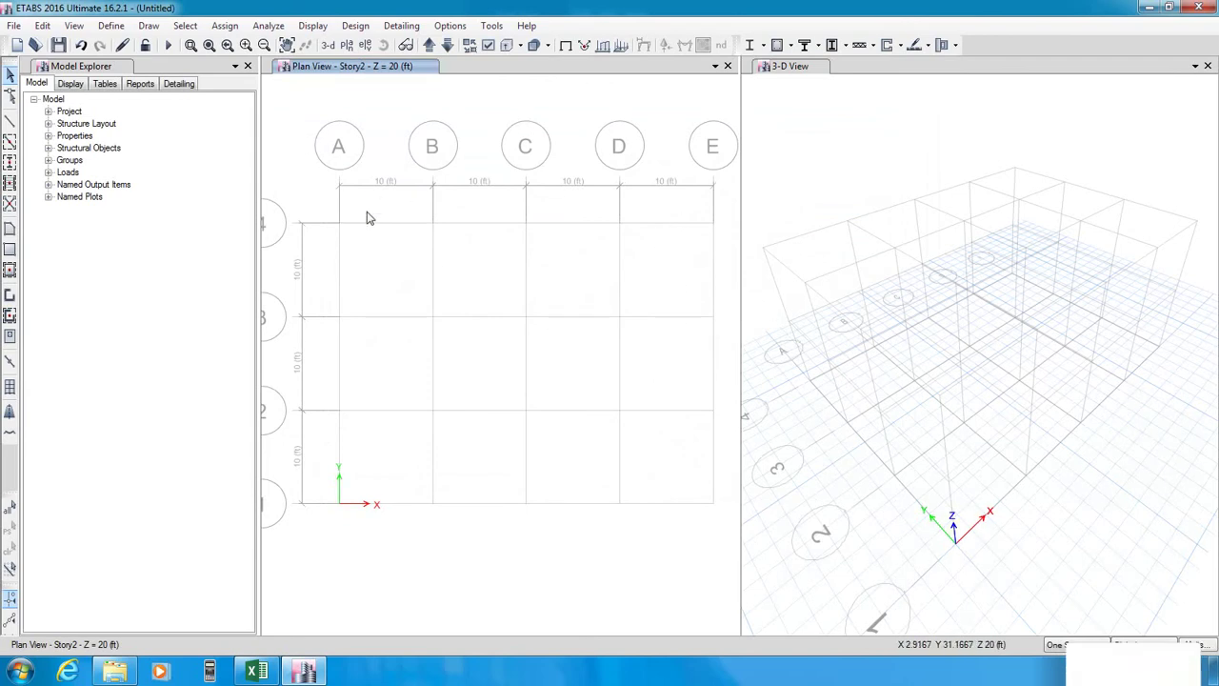
middle_click_drag(414, 270, 408, 258)
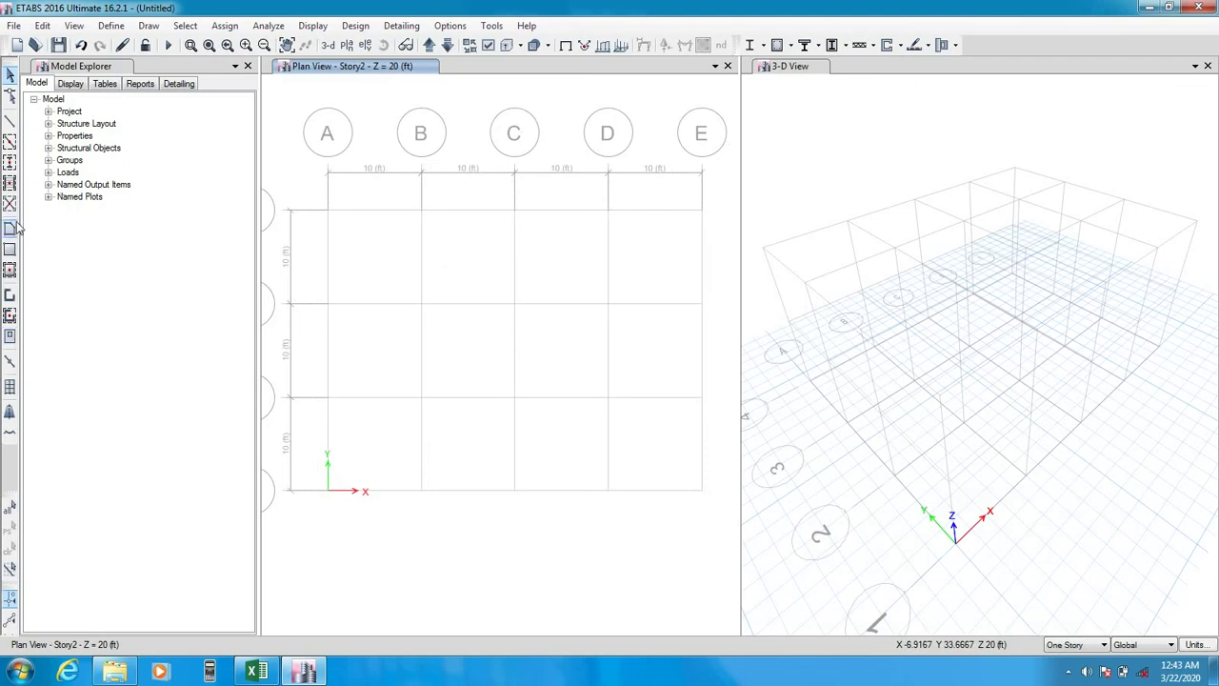
left_click(448, 44)
left_click(447, 45)
left_click(448, 45)
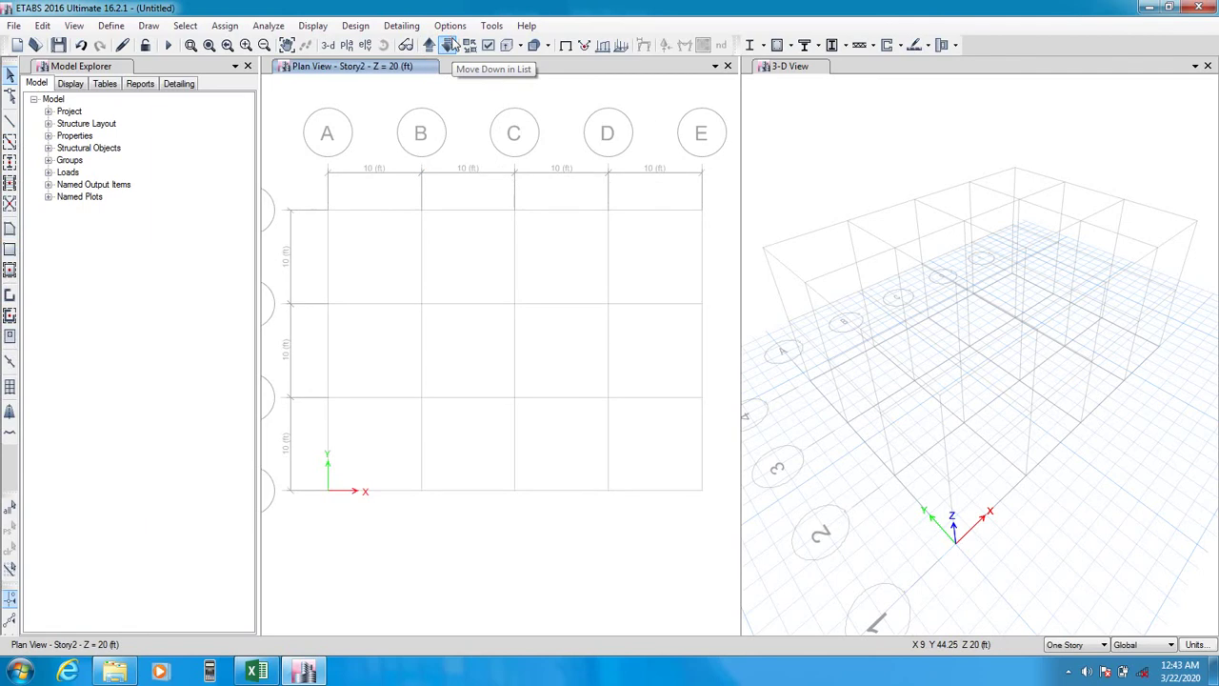
- Turn on the bounding plane display to mark the current plan level in the 3-D view
left_click(830, 123)
left_click(560, 148)
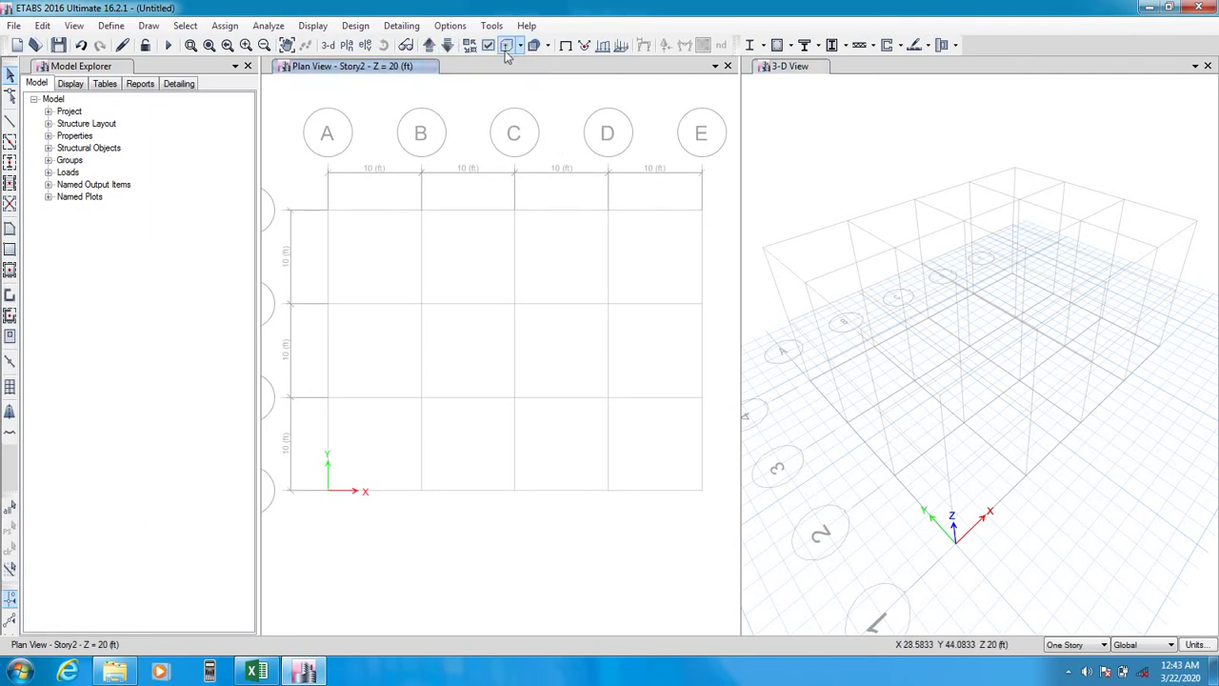
left_click(448, 26)
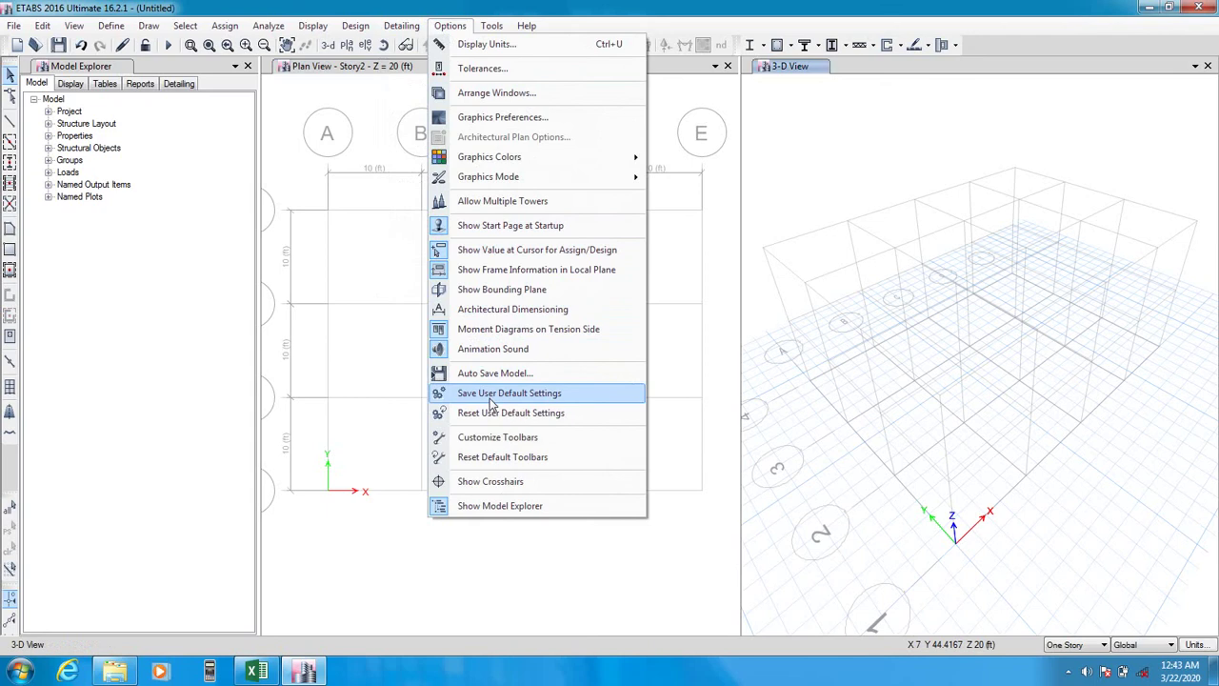
left_click(510, 291)
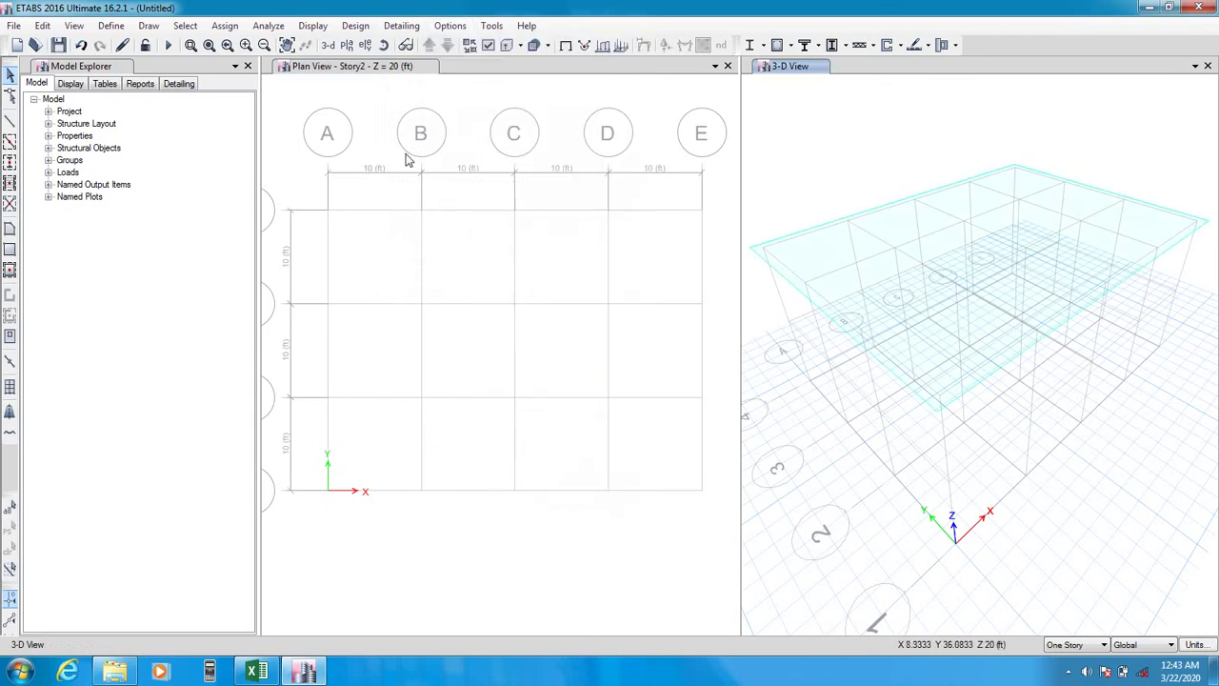
left_click(383, 114)
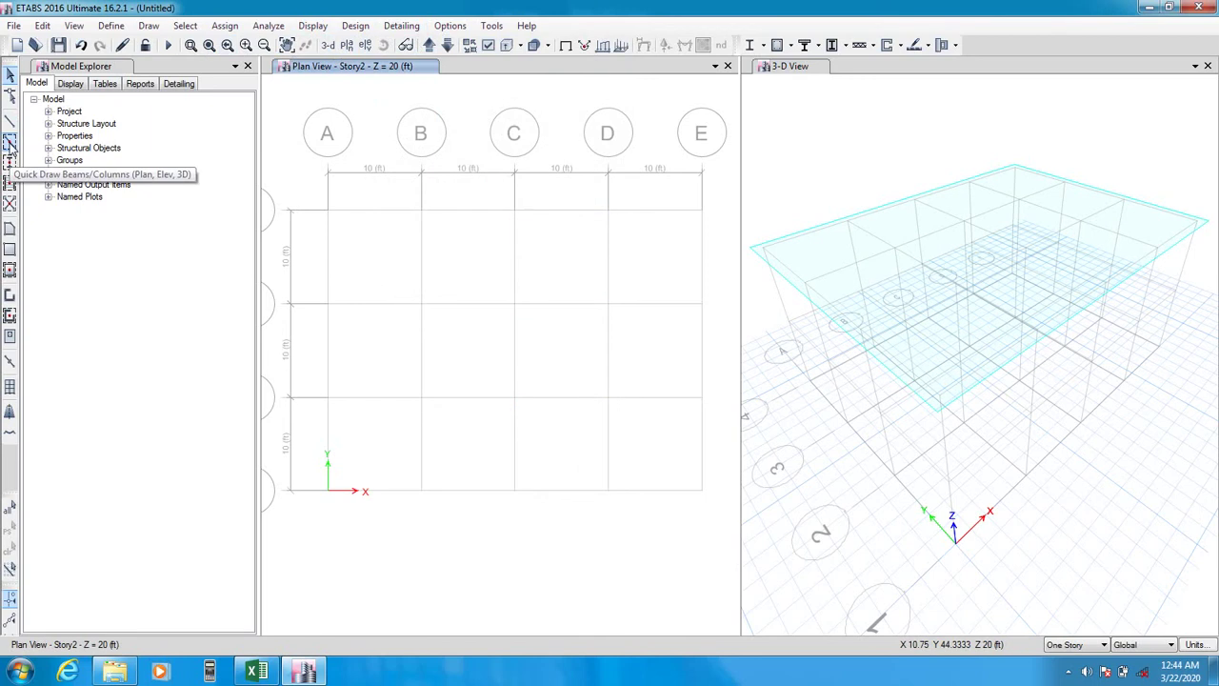
- Quick-draw ConcBm beams along all grid lines on Story2 and Story1
left_click(10, 141)
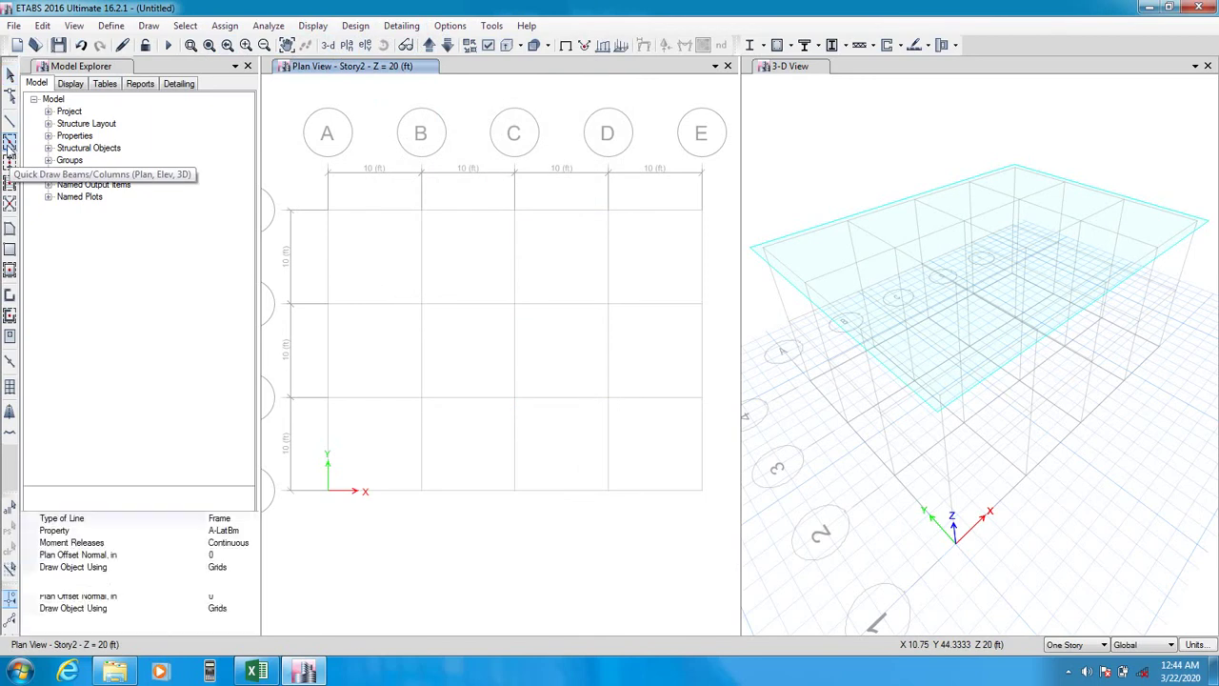
left_click(187, 531)
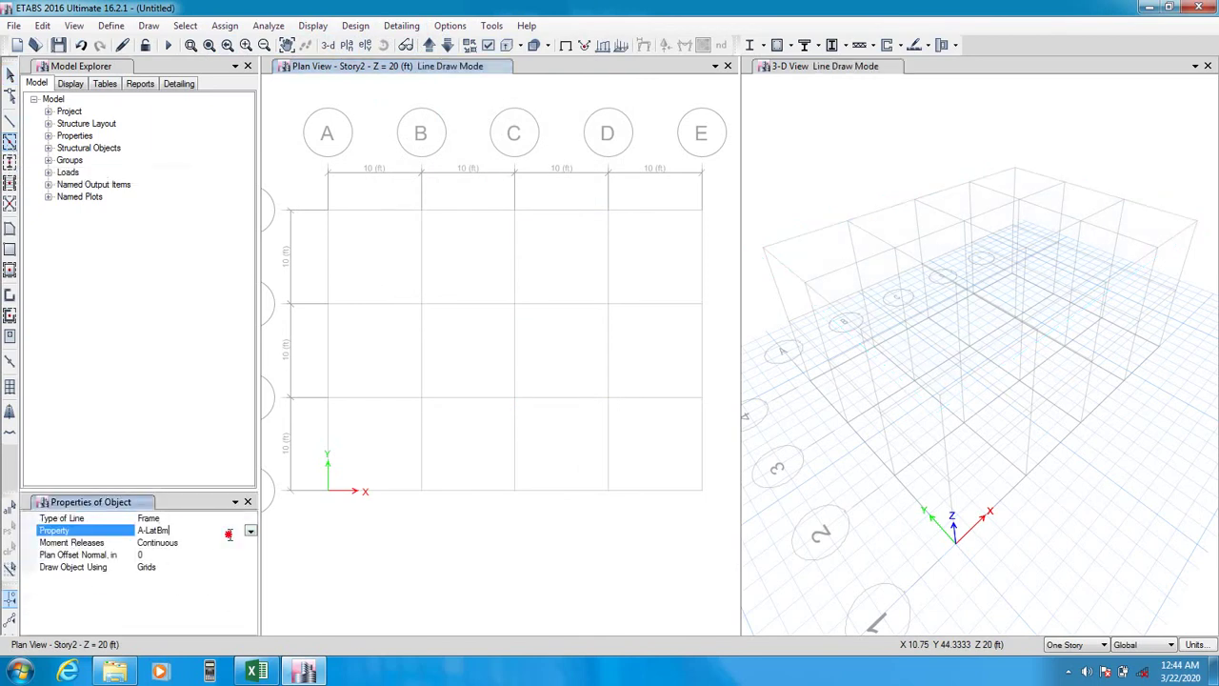
left_click(249, 533)
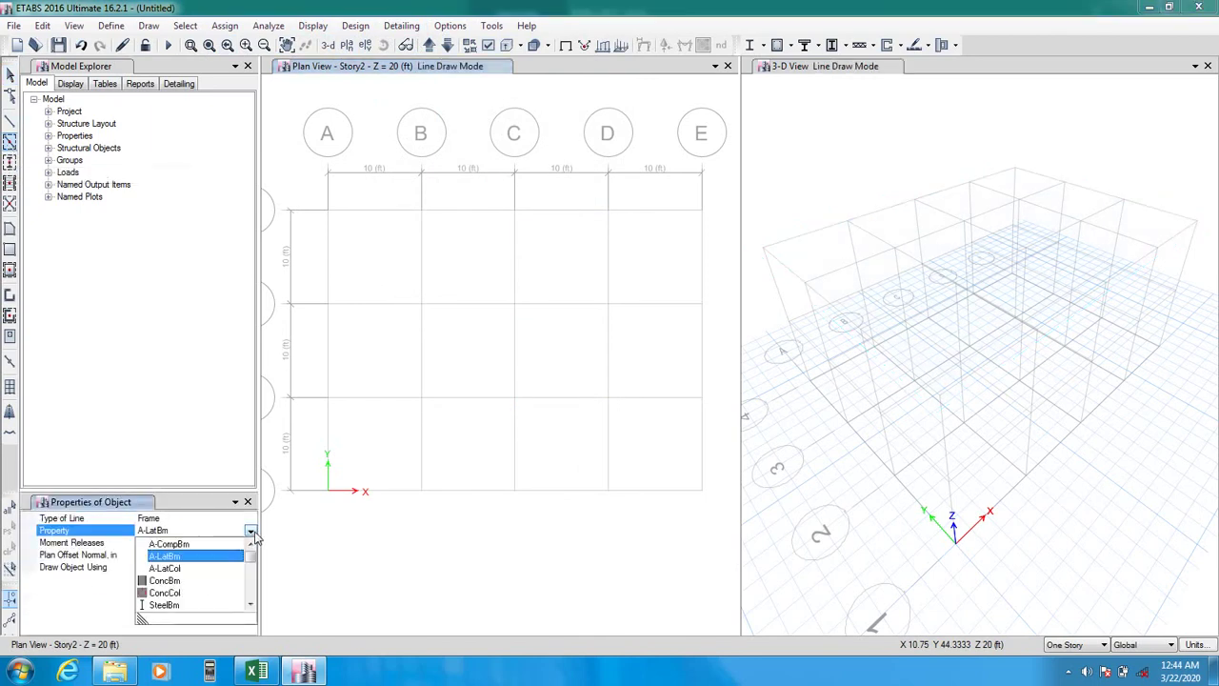
left_click(178, 582)
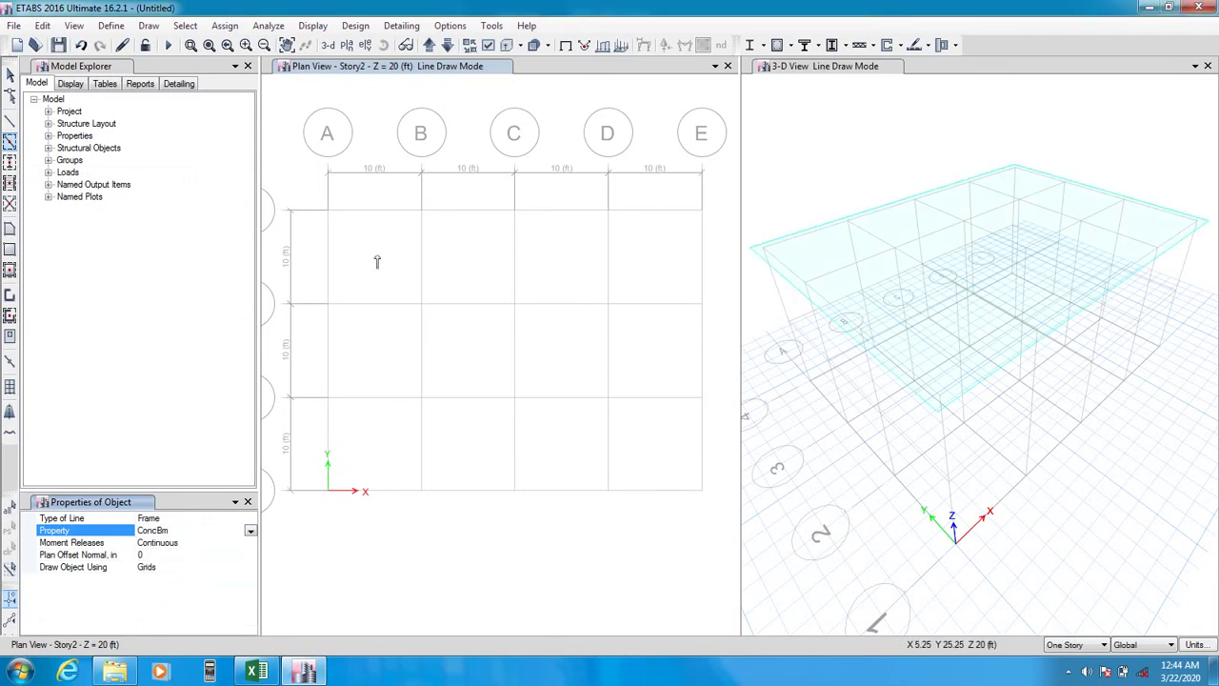
left_click_drag(303, 189, 721, 530)
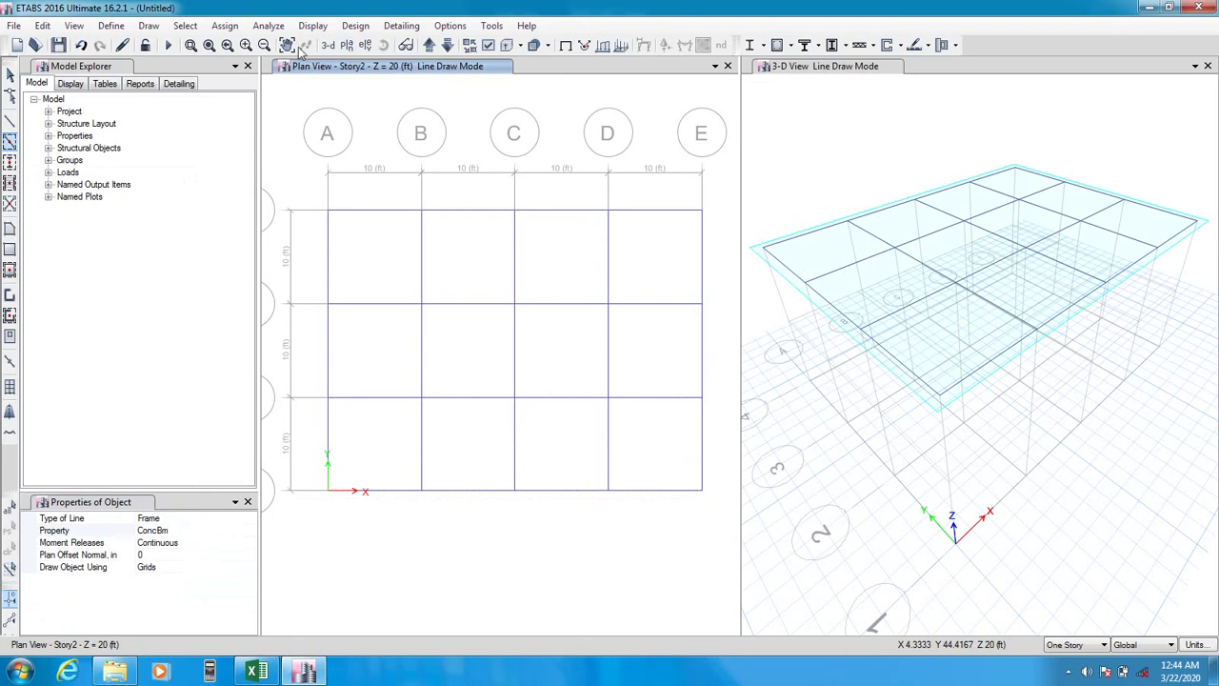
left_click(446, 45)
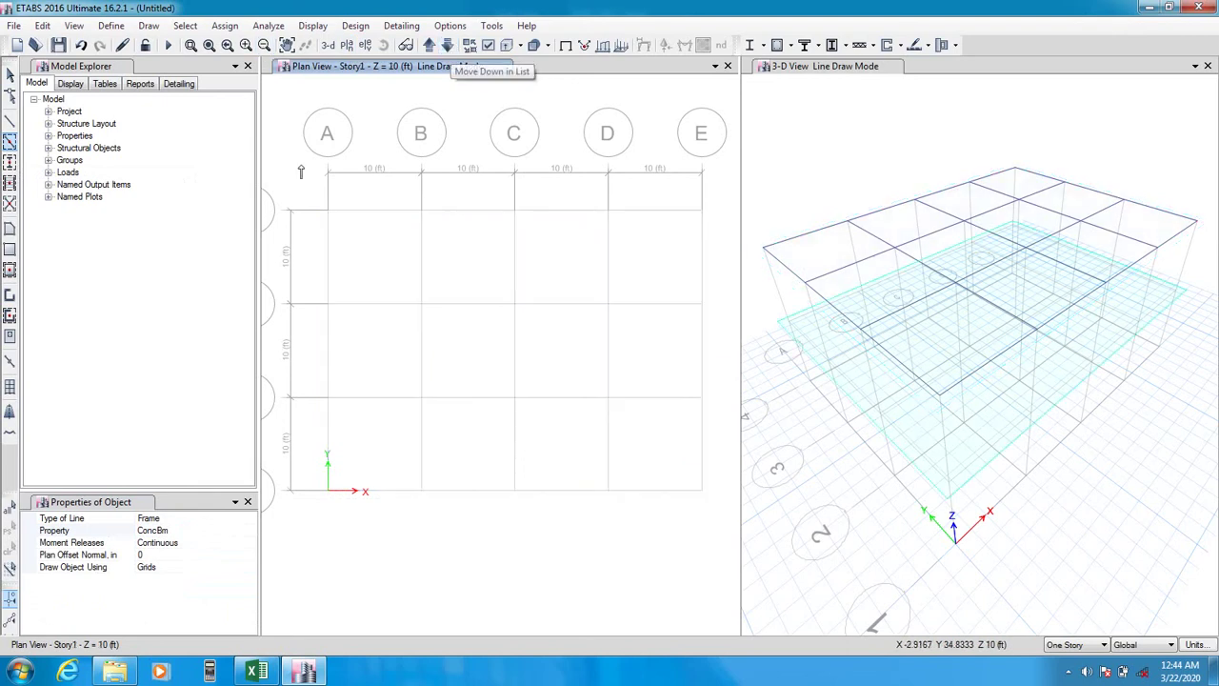
left_click_drag(300, 161, 723, 543)
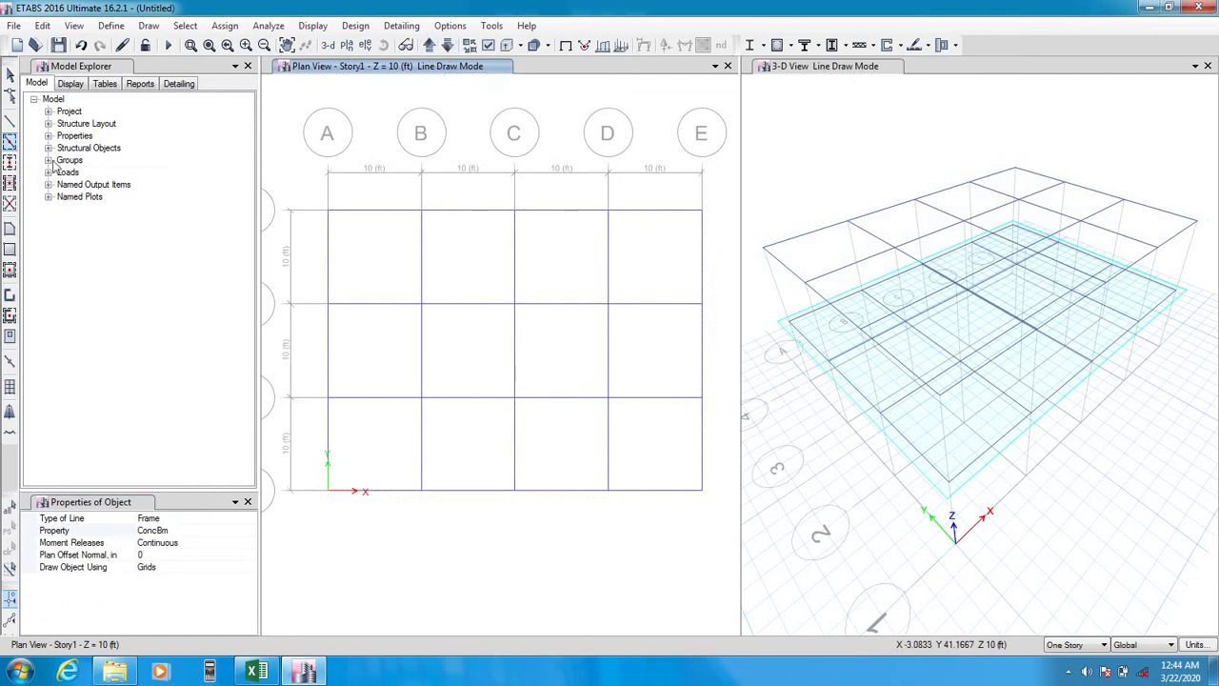
- Quick-draw Slab1 floor areas in every grid bay on Story1 and Story2
left_click(9, 269)
mouse_move(298, 194)
left_mouse_down()
mouse_move(642, 448)
mouse_move(715, 562)
left_mouse_up()
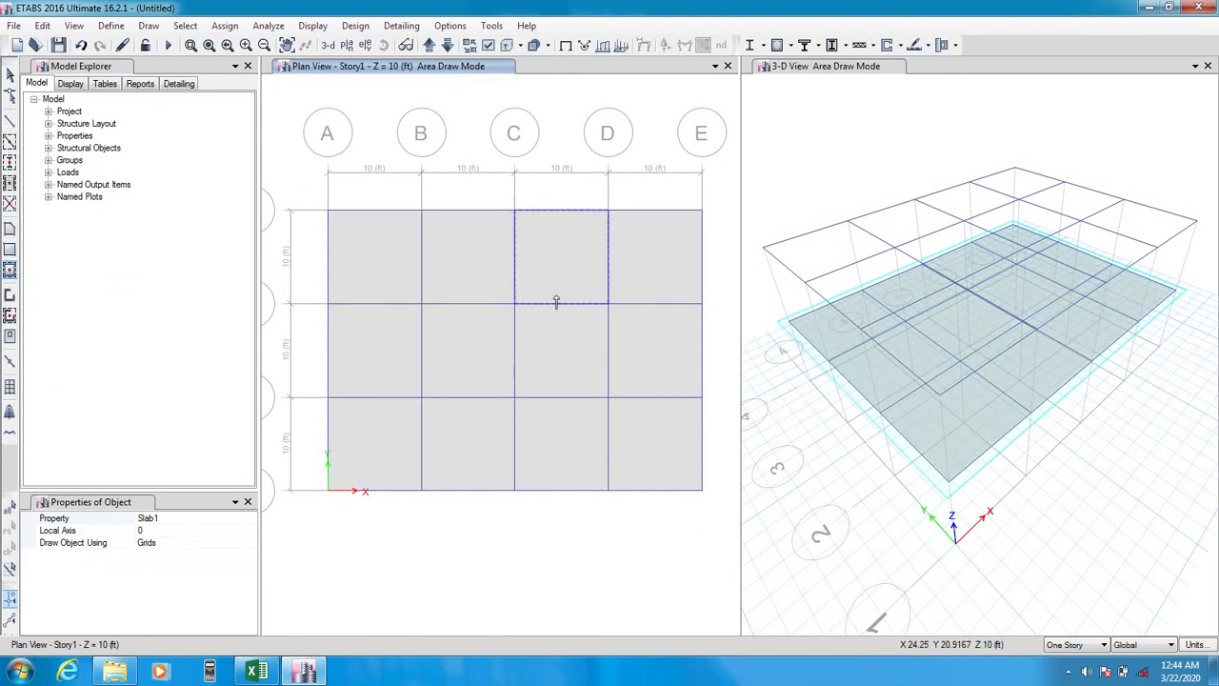
left_click(429, 48)
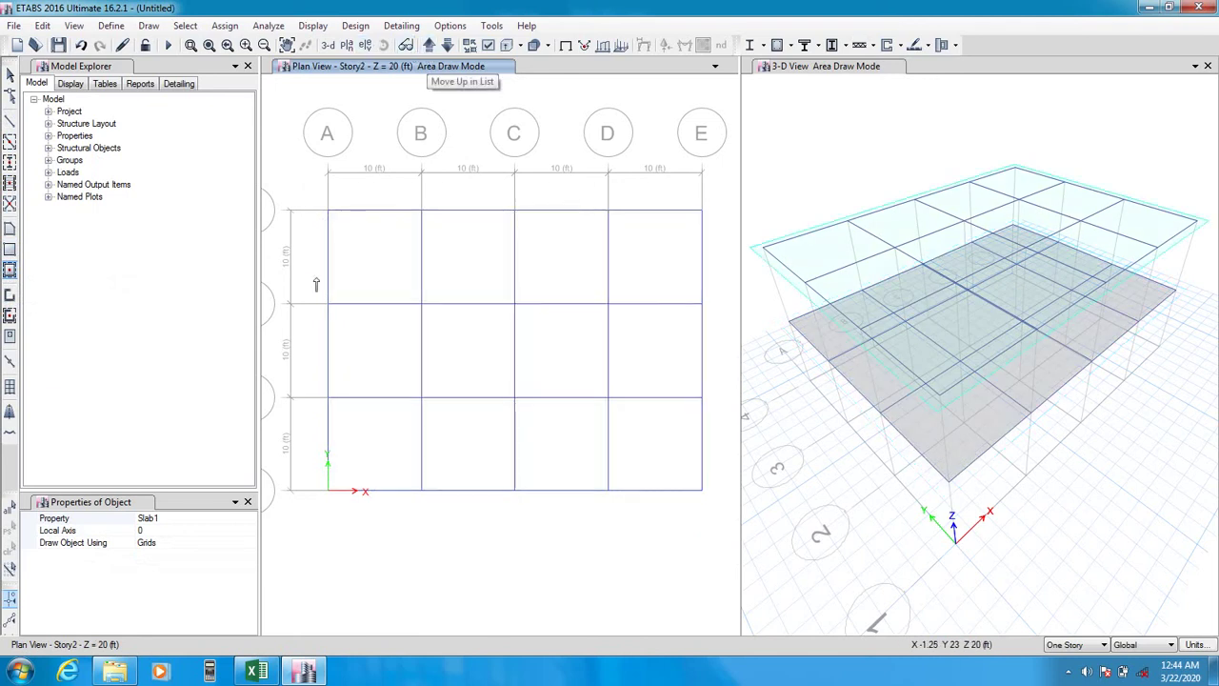
mouse_move(291, 172)
left_mouse_down()
mouse_move(632, 373)
mouse_move(637, 414)
mouse_move(757, 555)
mouse_move(715, 527)
left_mouse_up()
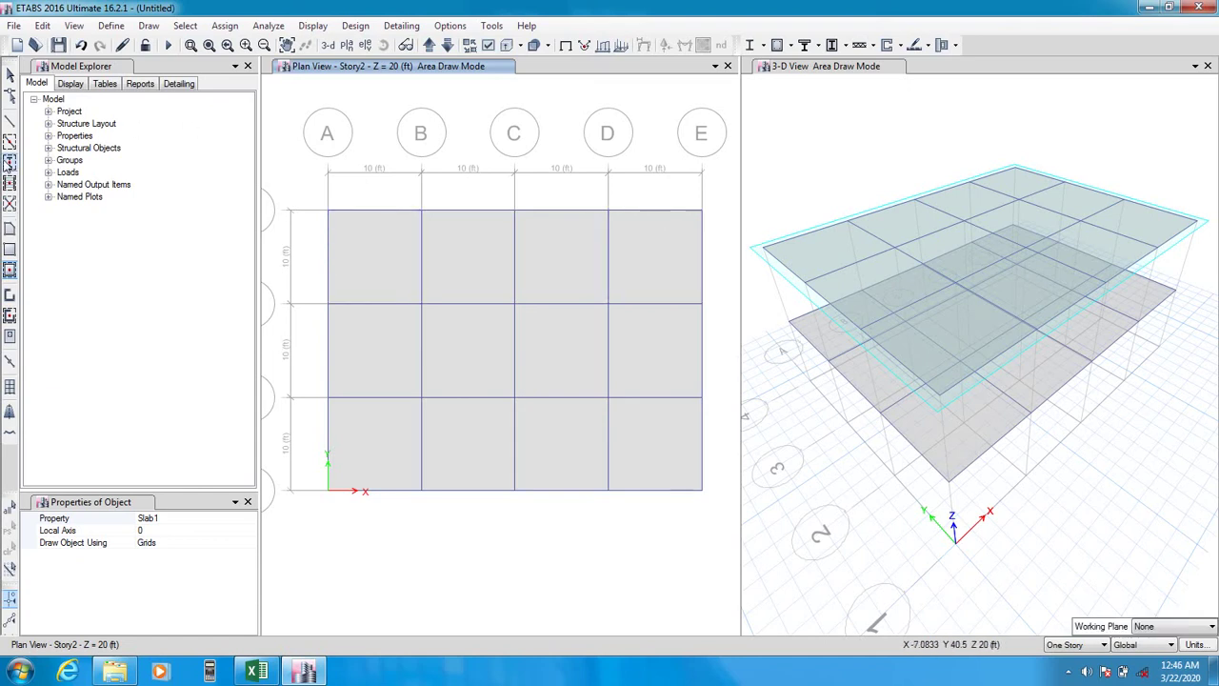
- Quick-draw ConcCol columns at every grid intersection with drawing applied to All Stories
left_click(10, 162)
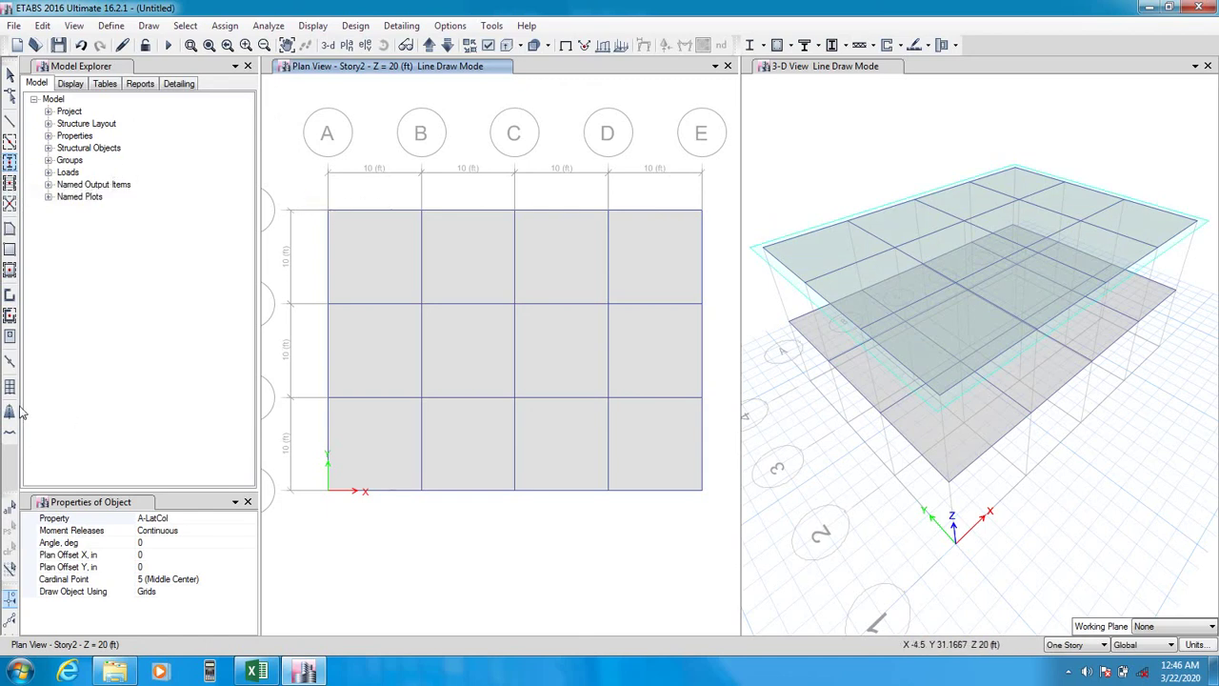
left_click(174, 531)
left_click(187, 519)
left_click(249, 518)
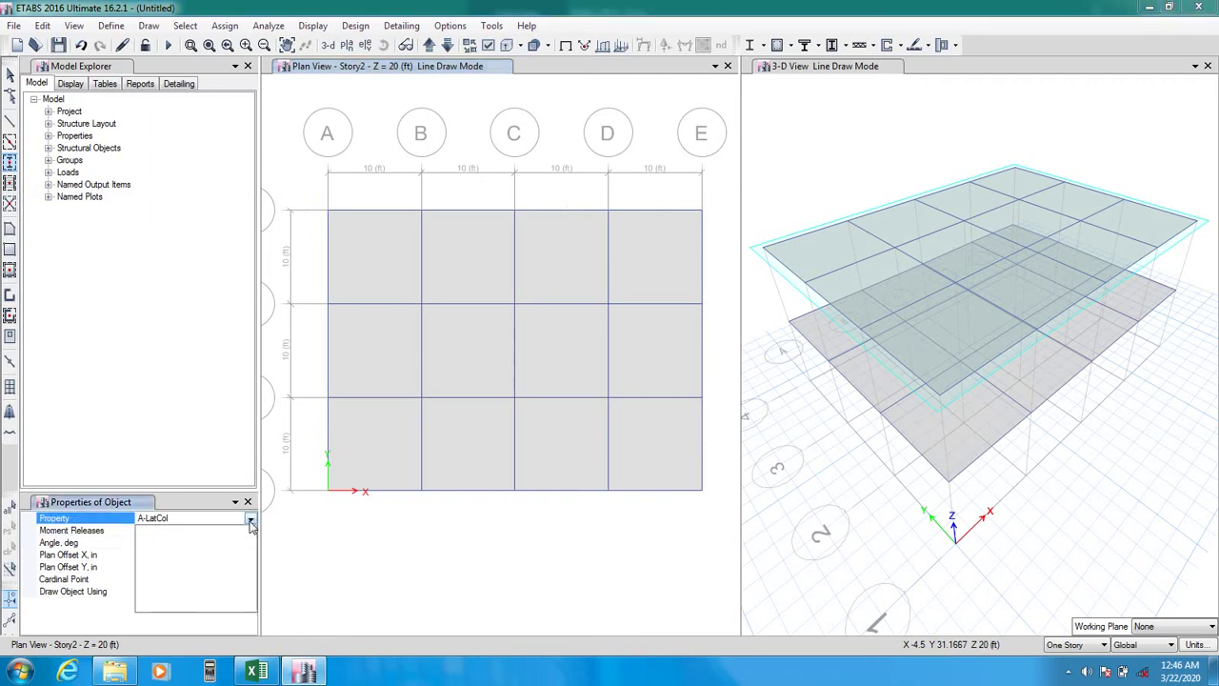
left_click(166, 580)
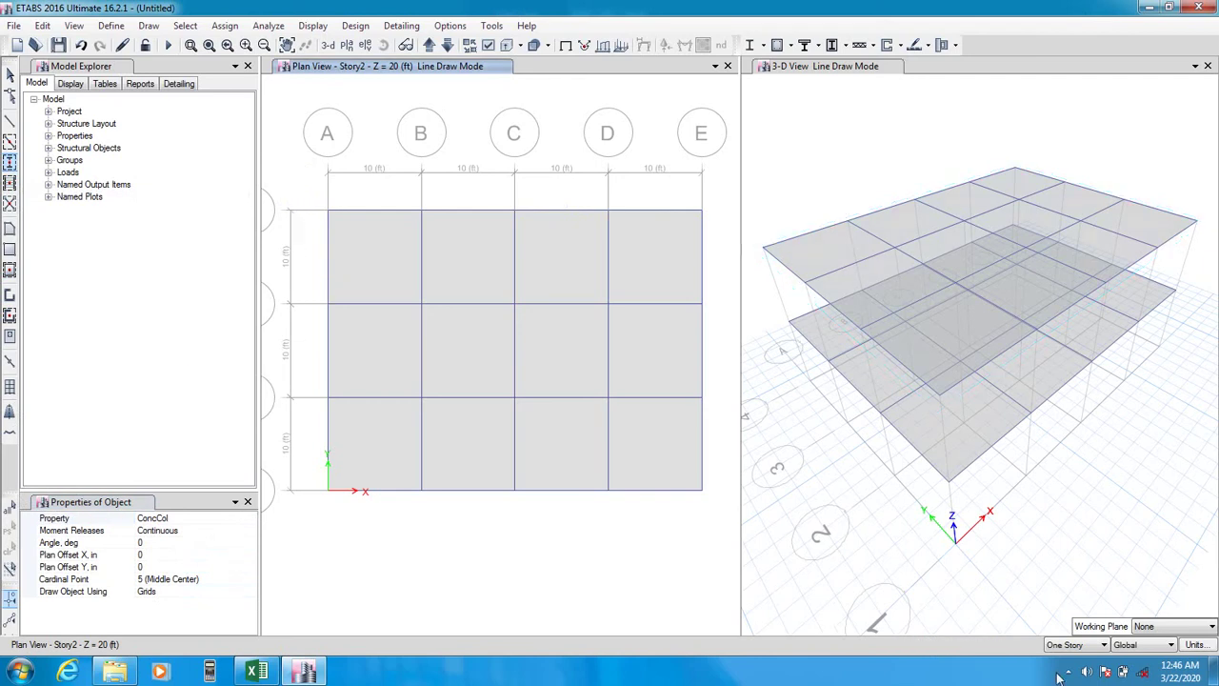
left_click(1104, 645)
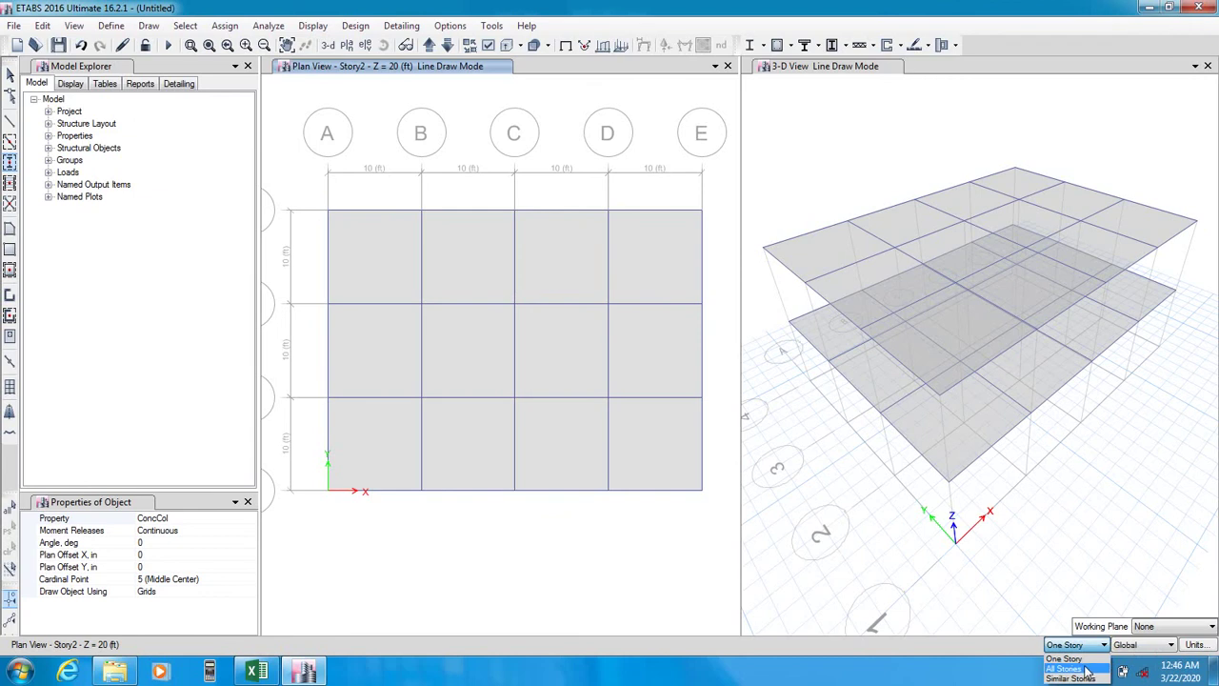
left_click(1077, 666)
mouse_move(290, 186)
left_mouse_down()
mouse_move(702, 490)
mouse_move(722, 524)
left_mouse_up()
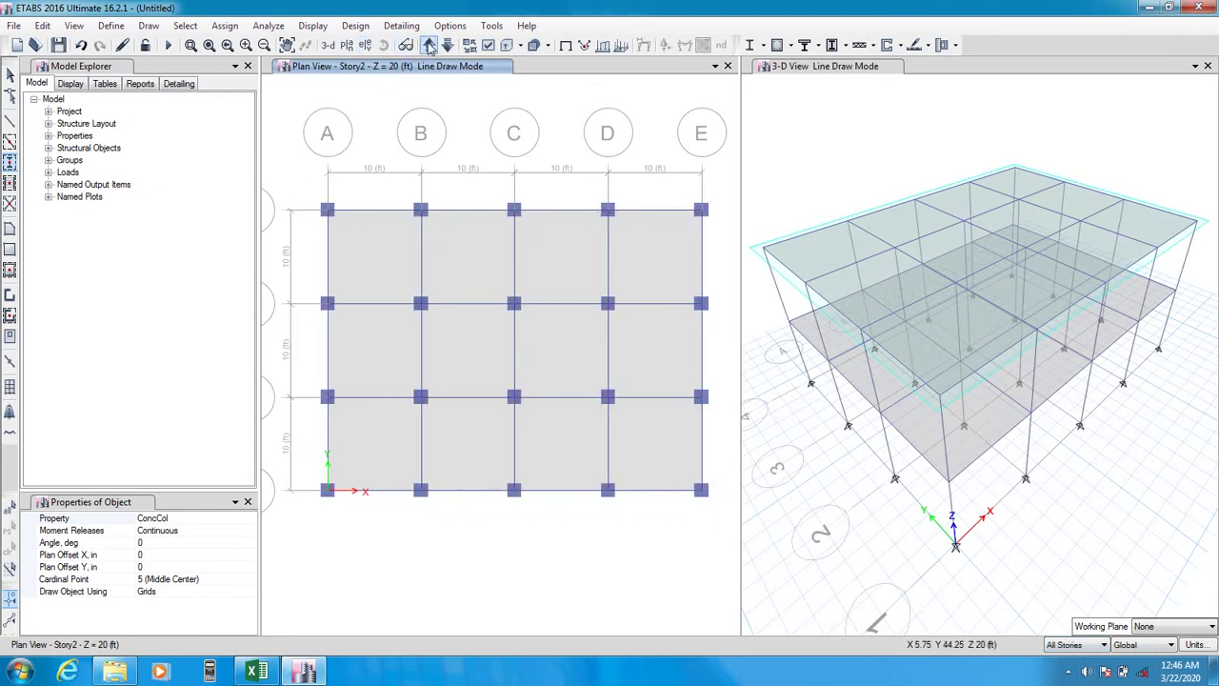
- Lower the plan view from Story2 to the Base level and leave column drawing mode
left_click(446, 45)
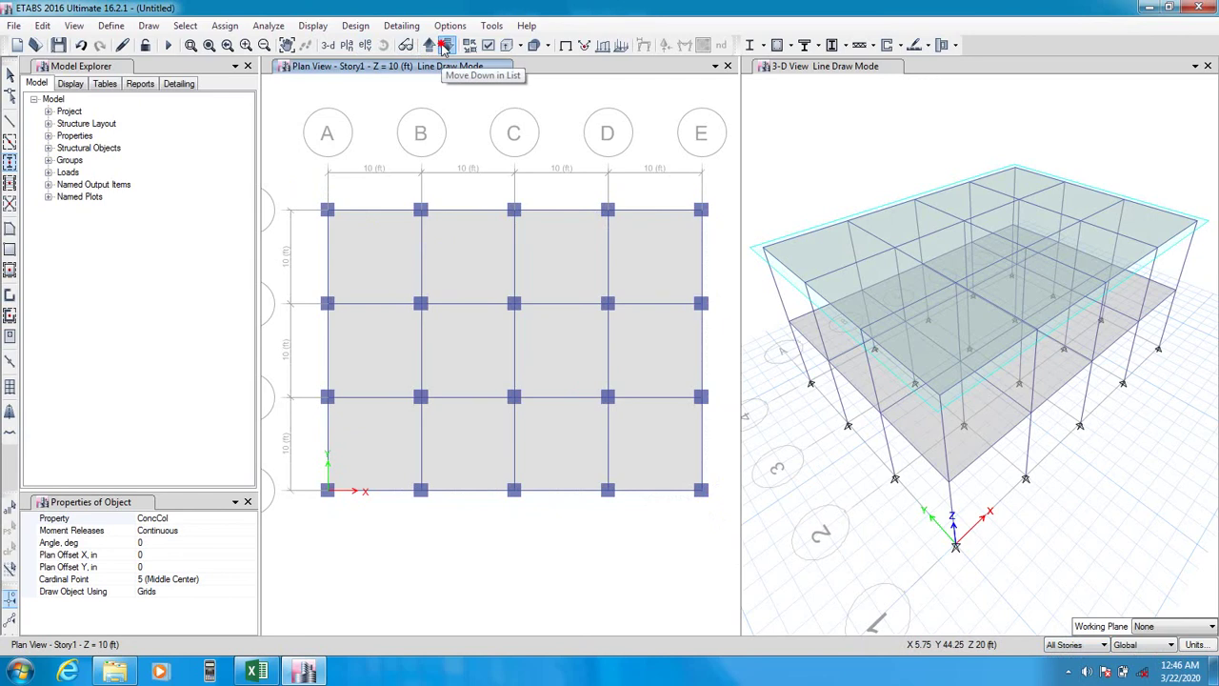
left_click(446, 45)
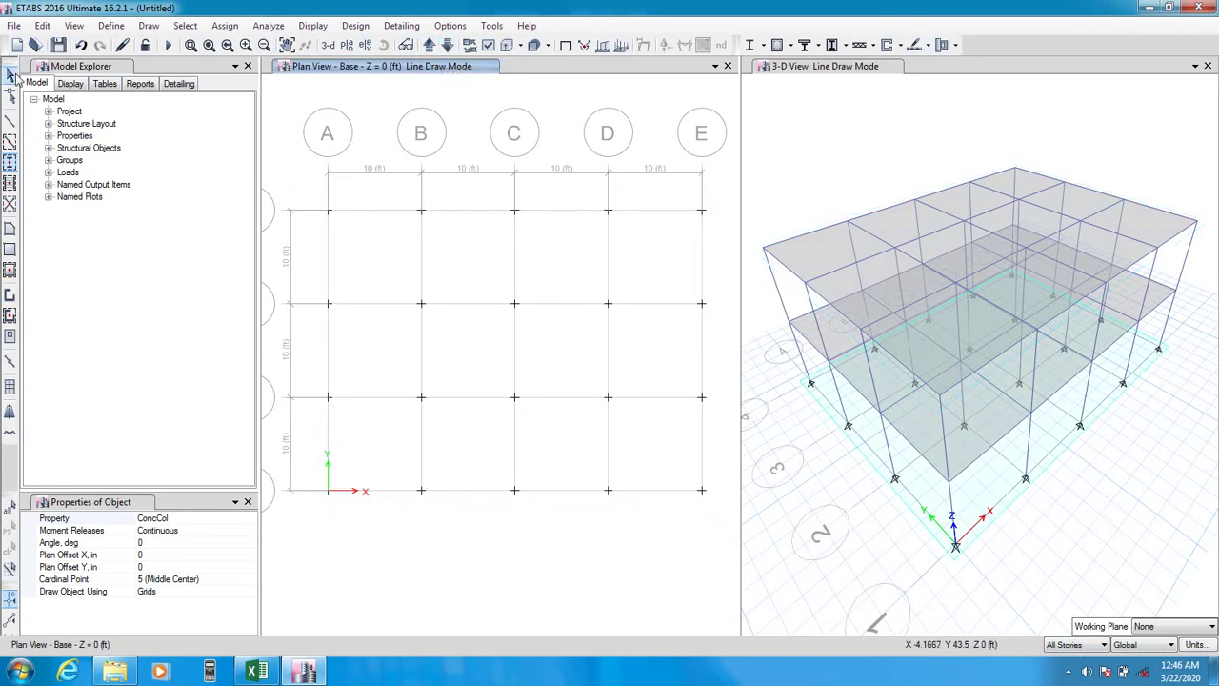
left_click(11, 74)
- Try to assign fixed restraints to the joints selected in the Base plan with All Stories active
left_click_drag(305, 178, 731, 541)
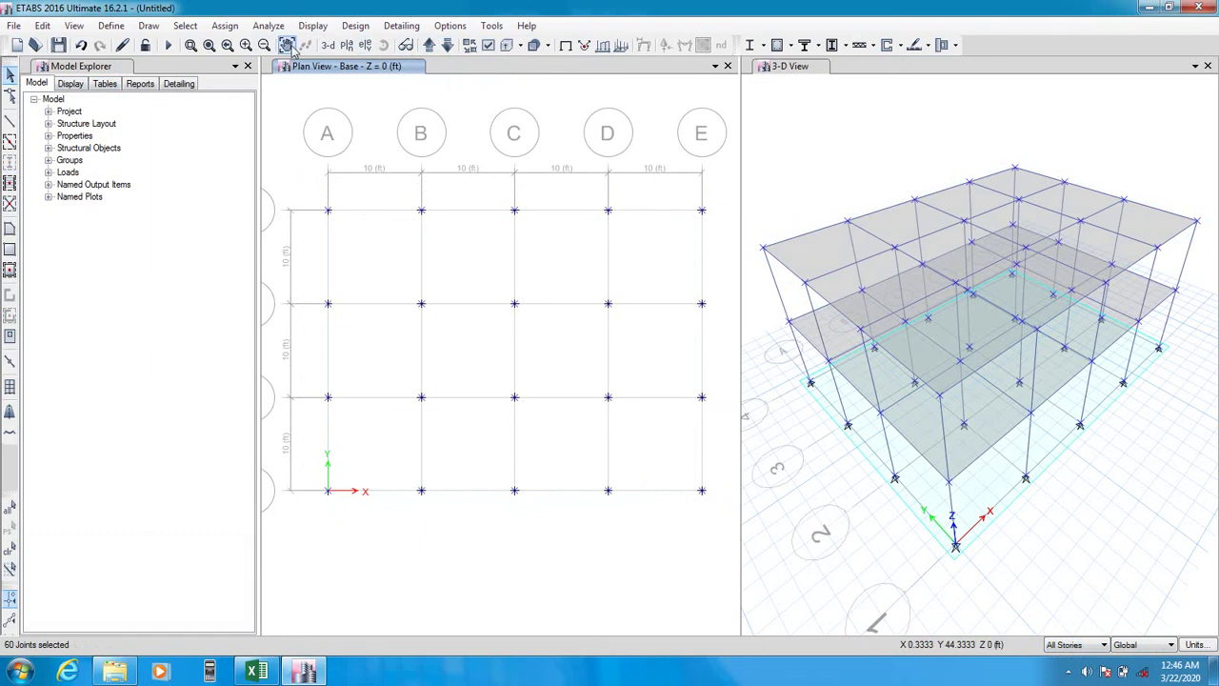
left_click(225, 26)
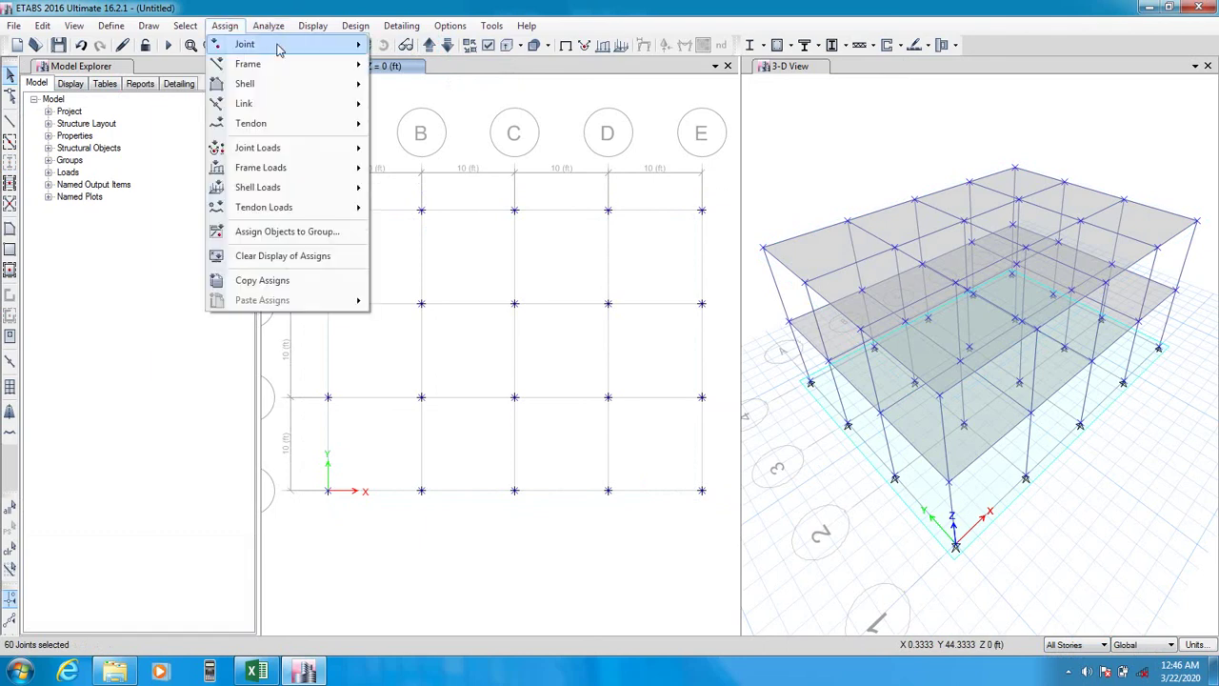
mouse_move(245, 41)
left_click(421, 43)
left_click(559, 381)
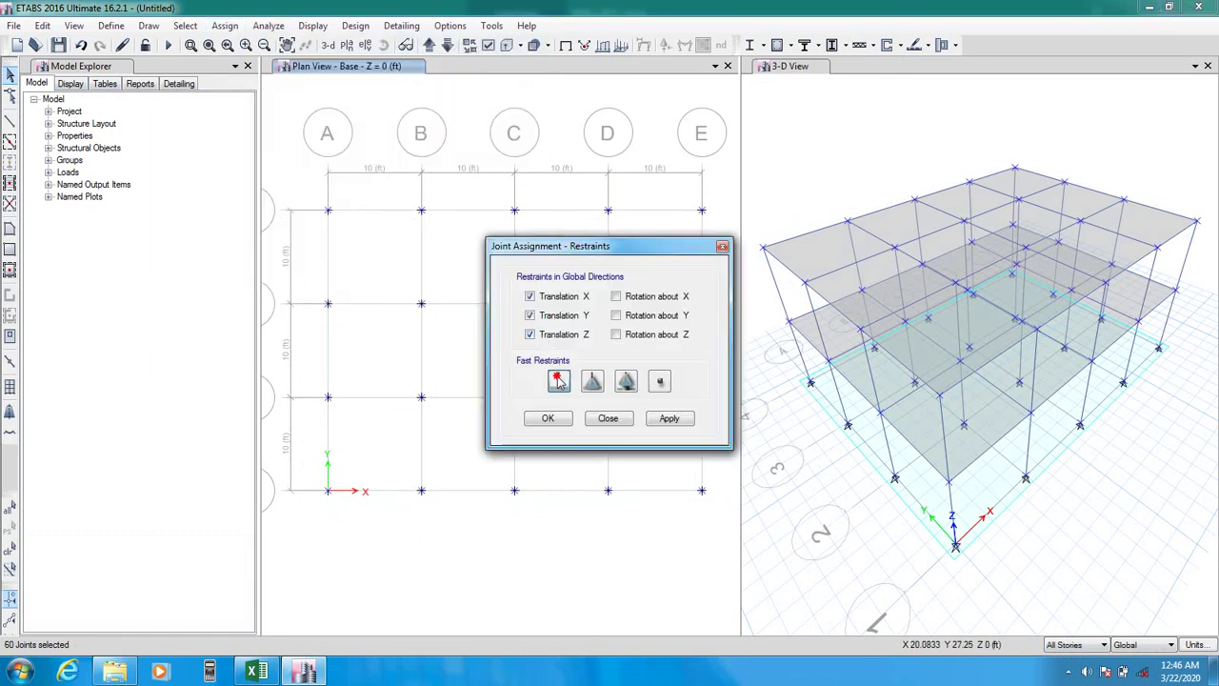
left_click(671, 427)
left_click(552, 422)
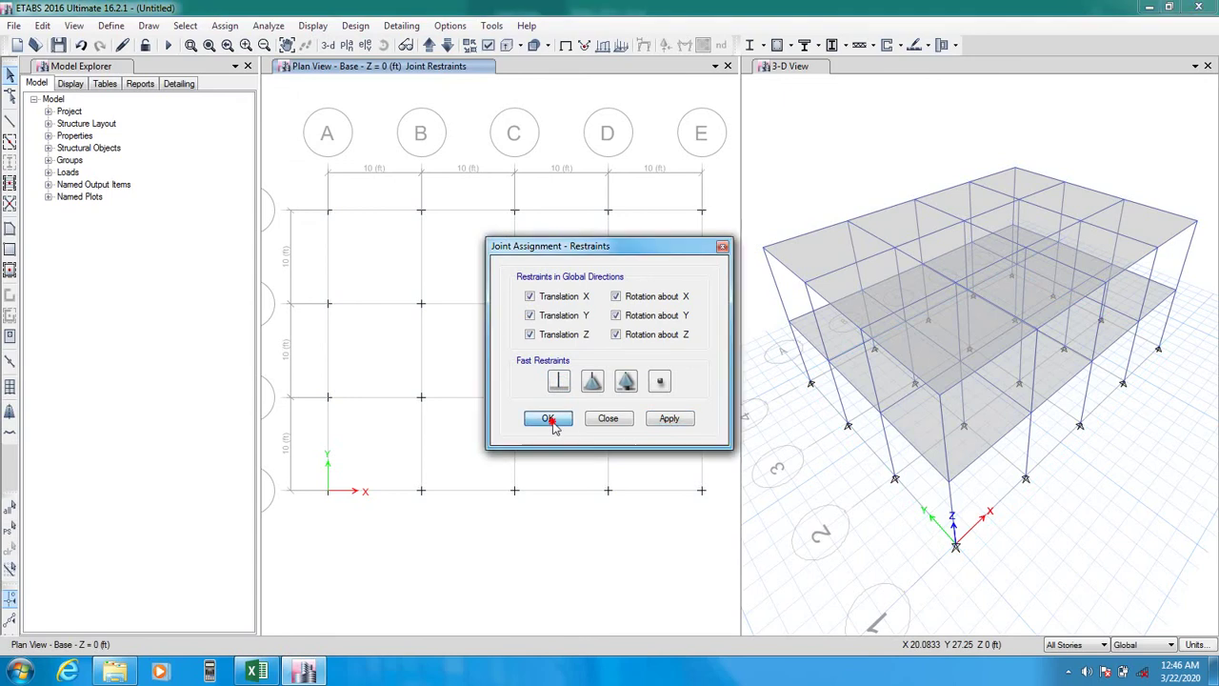
- Check the supports in the 3-D view and undo the joint restraint assignment
scroll(806, 463, "up", 3)
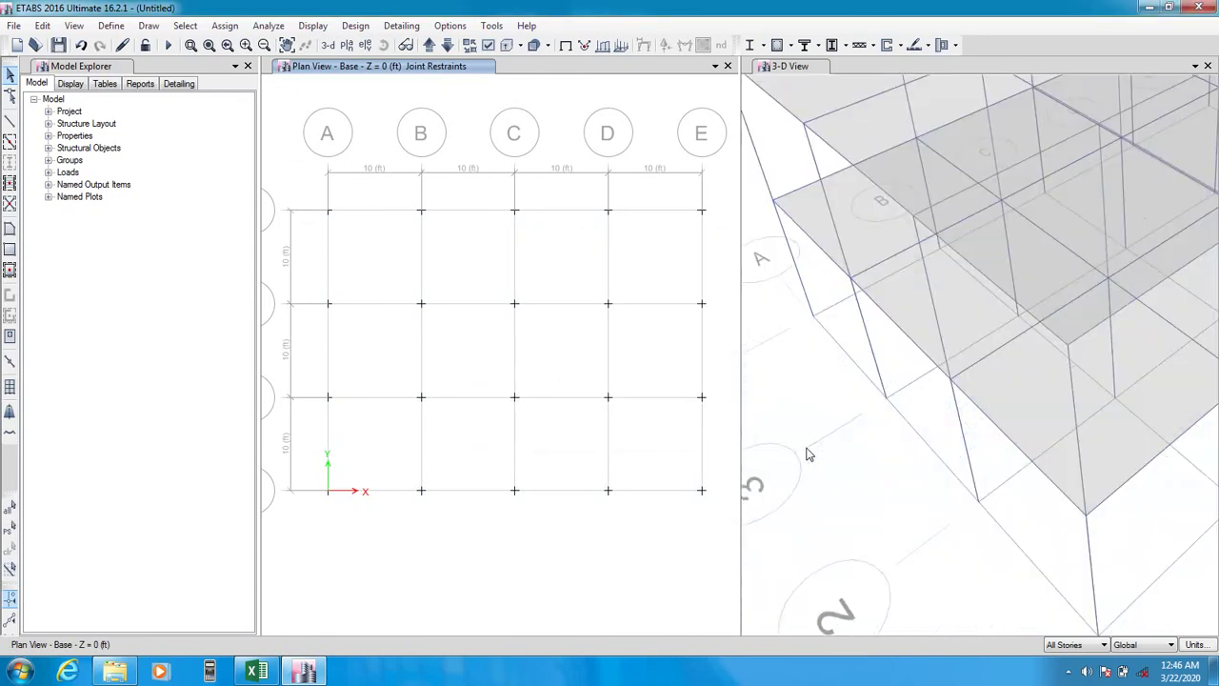
scroll(808, 455, "down", 3)
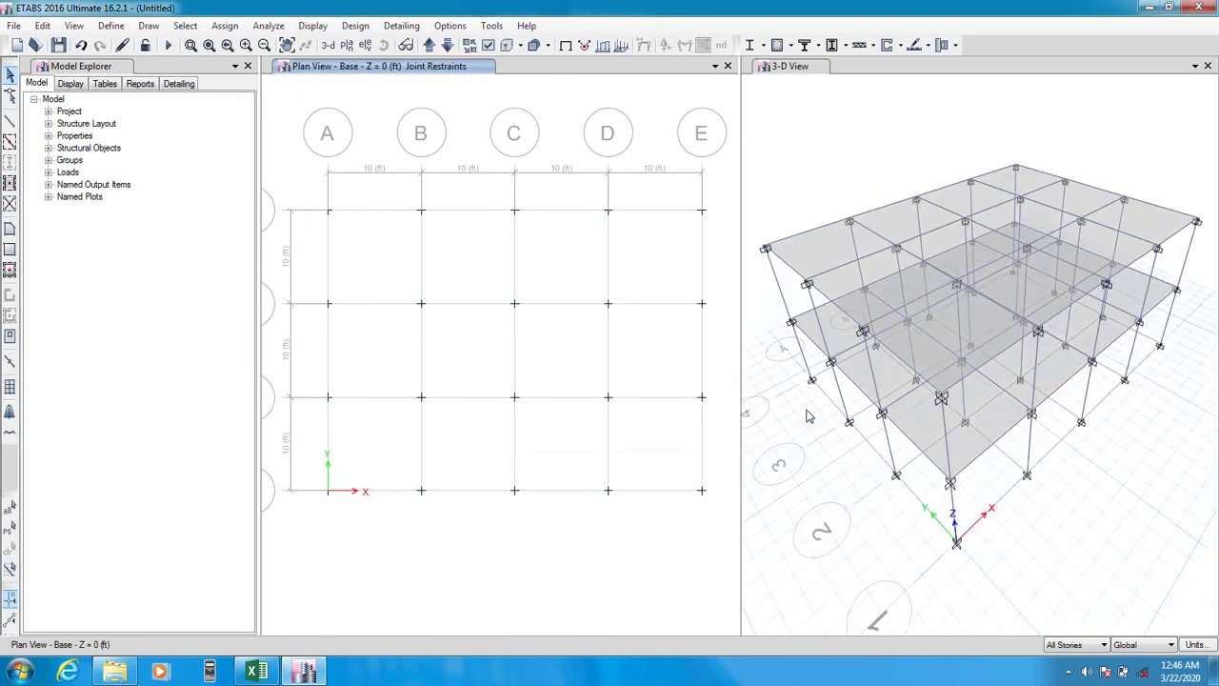
left_click(83, 46)
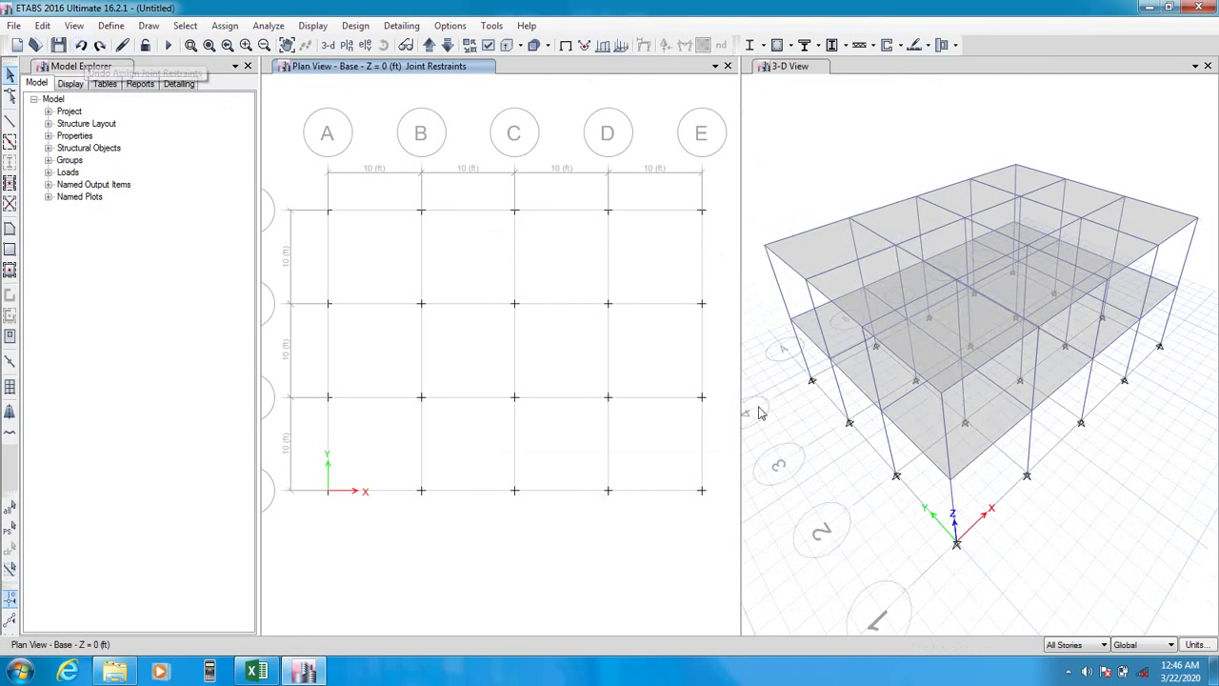
- Limit selection to One Story and assign fixed restraints, all translations and rotations, to every Base joint
left_click(1082, 644)
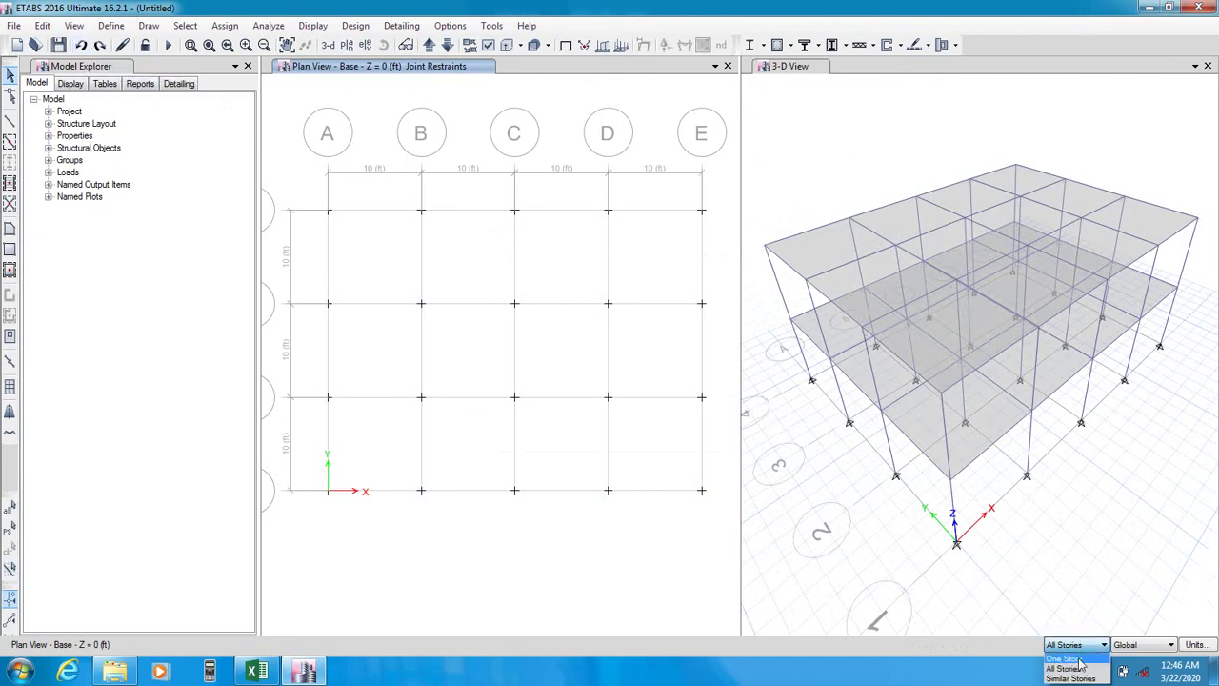
left_click(1079, 657)
left_click_drag(332, 178, 730, 530)
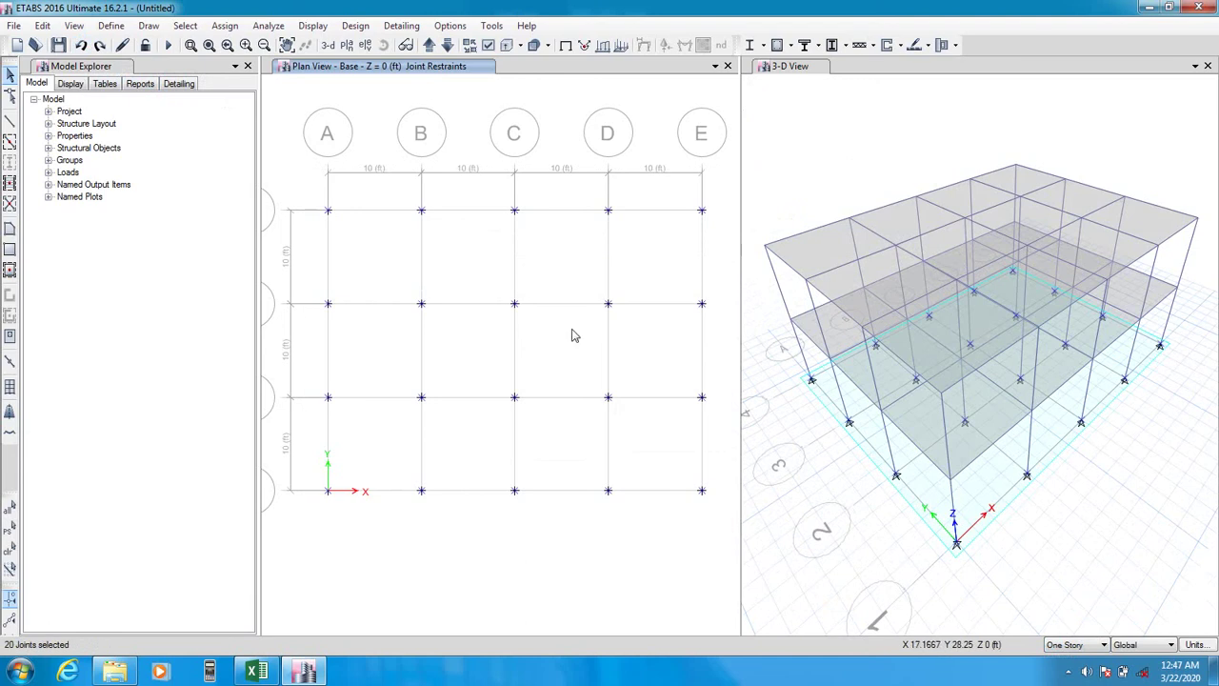
left_click(225, 26)
mouse_move(244, 43)
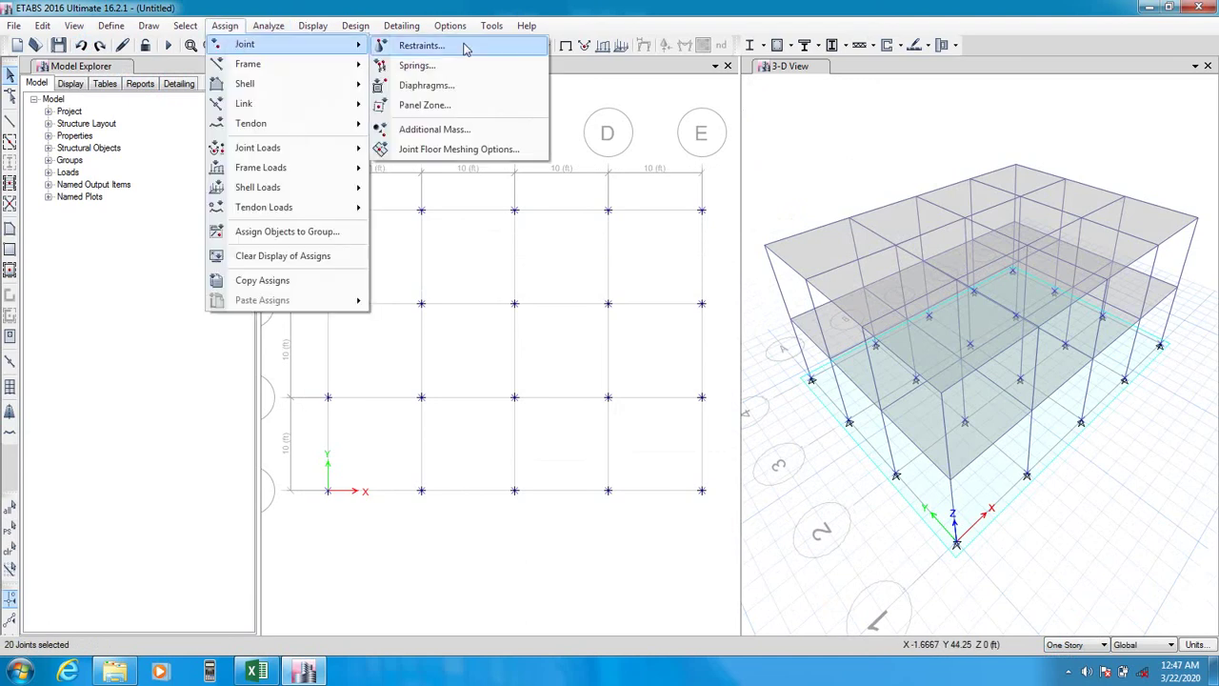
left_click(419, 46)
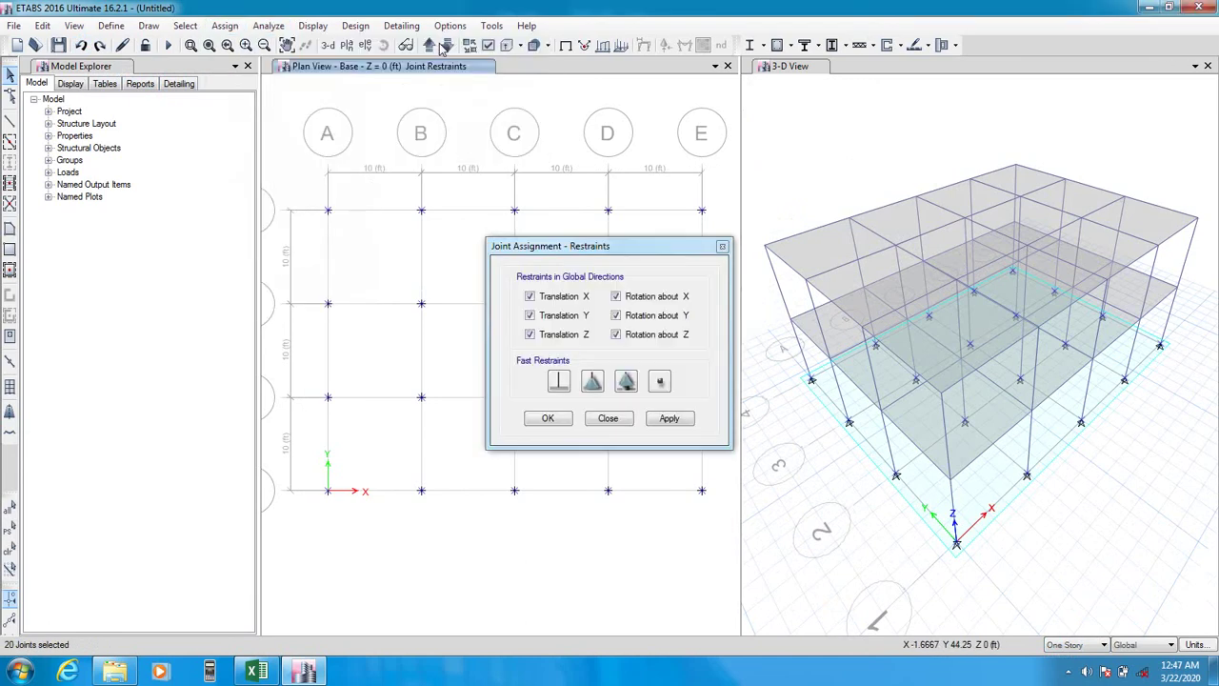
left_click(670, 422)
left_click(548, 420)
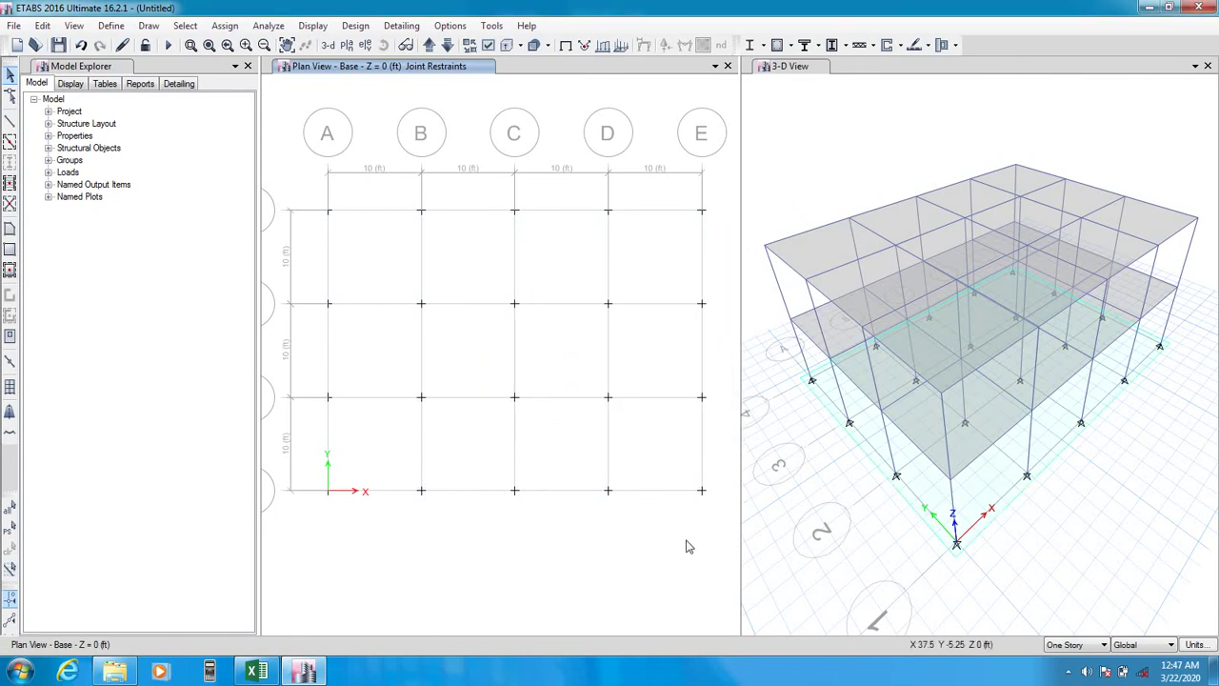
left_click(843, 477)
scroll(844, 476, "up", 3)
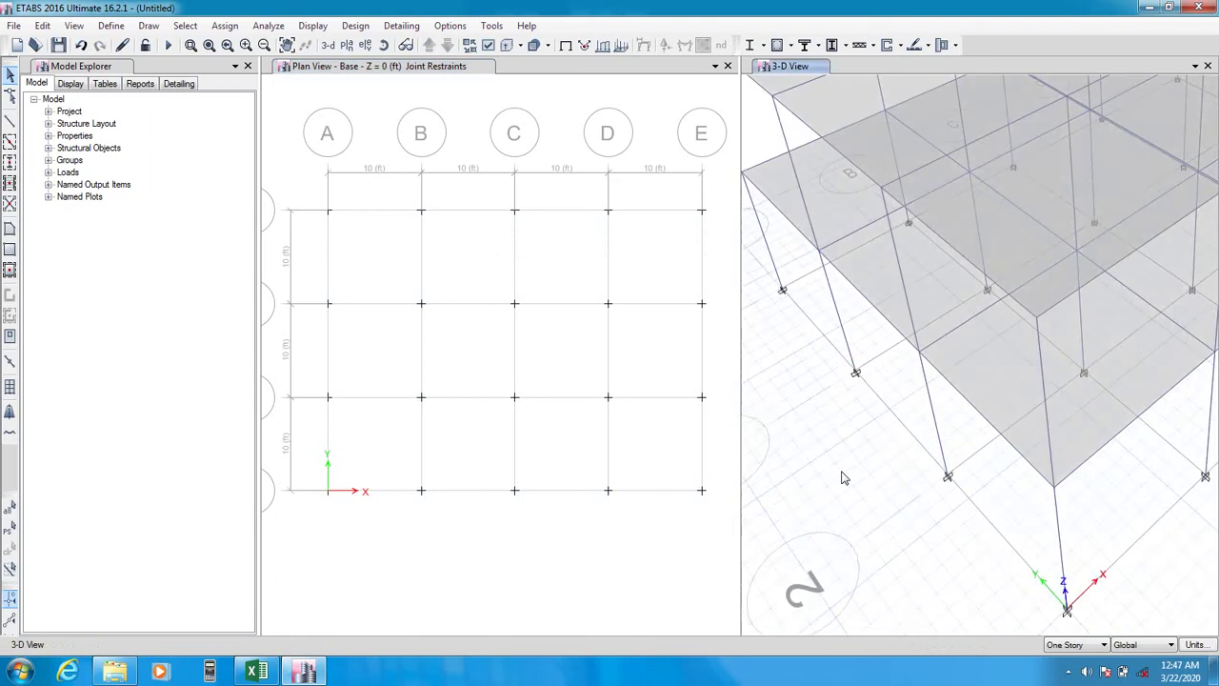
scroll(839, 471, "down", 3)
- Return the plan view to Story2 and quick-add 13 stories to the story data, up to Story15
left_click(536, 576)
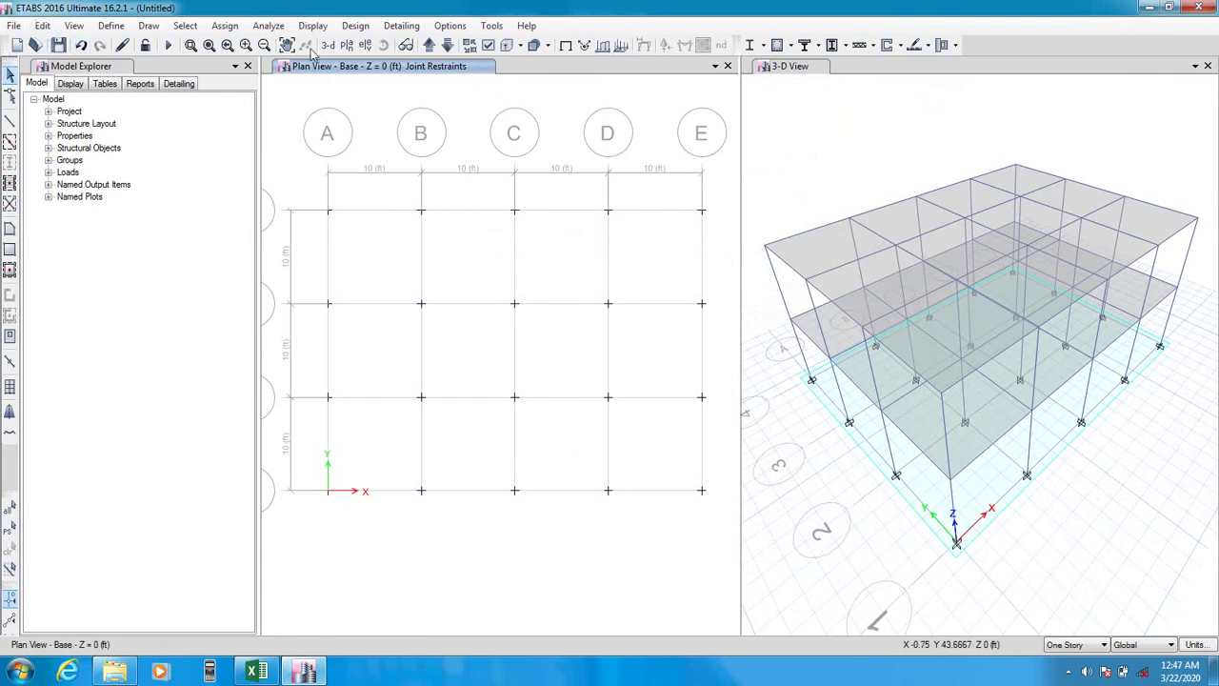
left_click(428, 47)
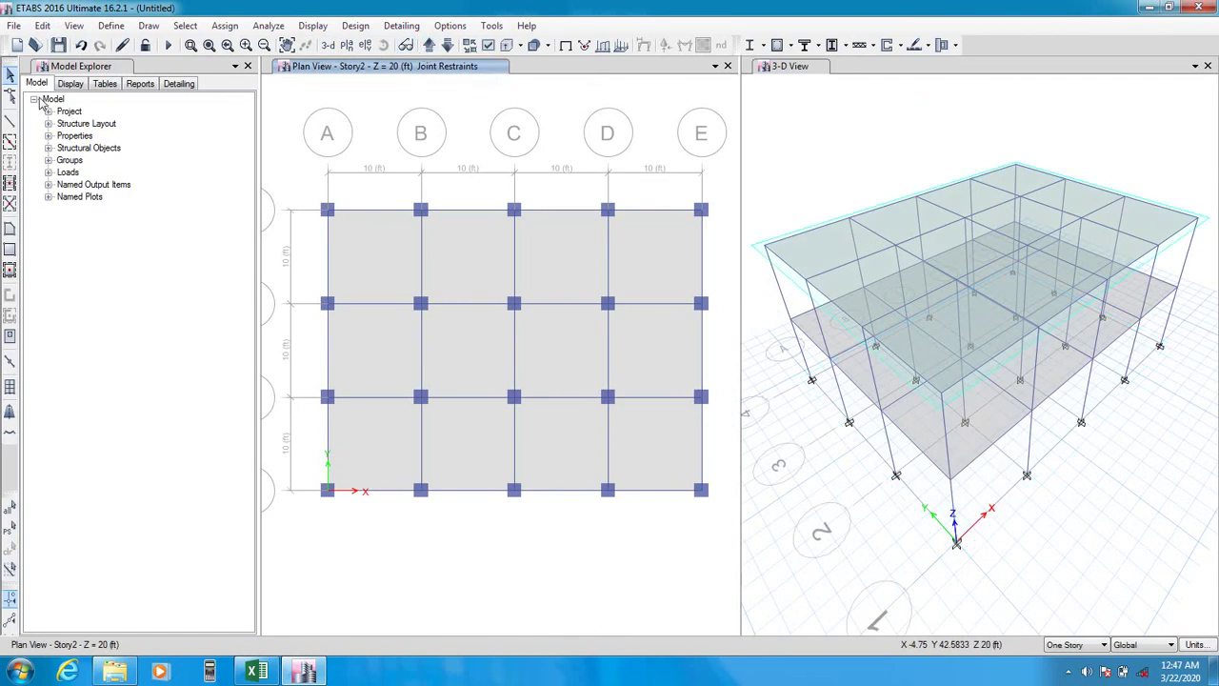
left_click(44, 25)
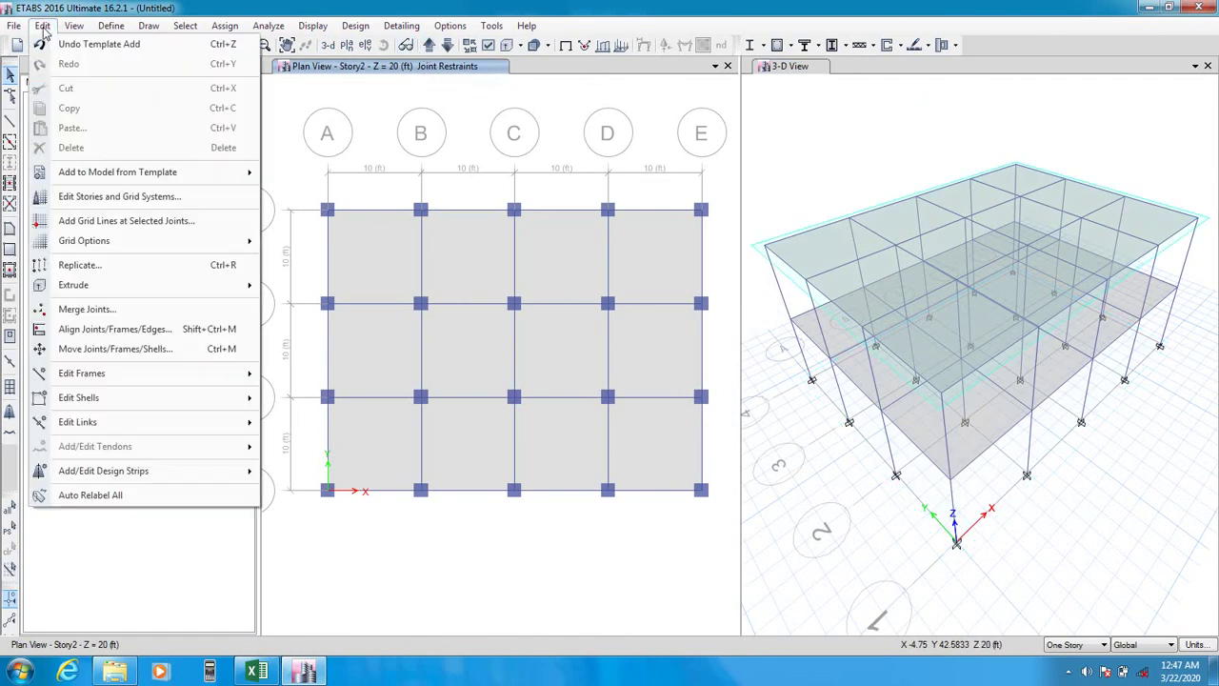
left_click(127, 203)
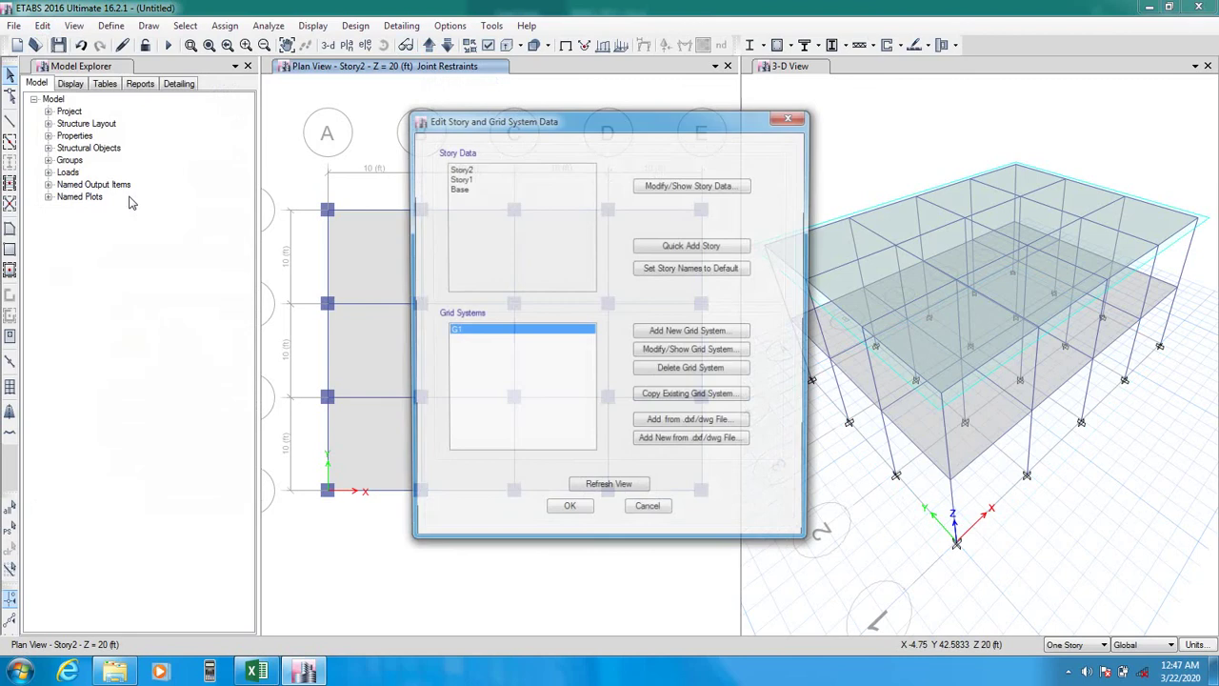
left_click_drag(580, 127, 366, 141)
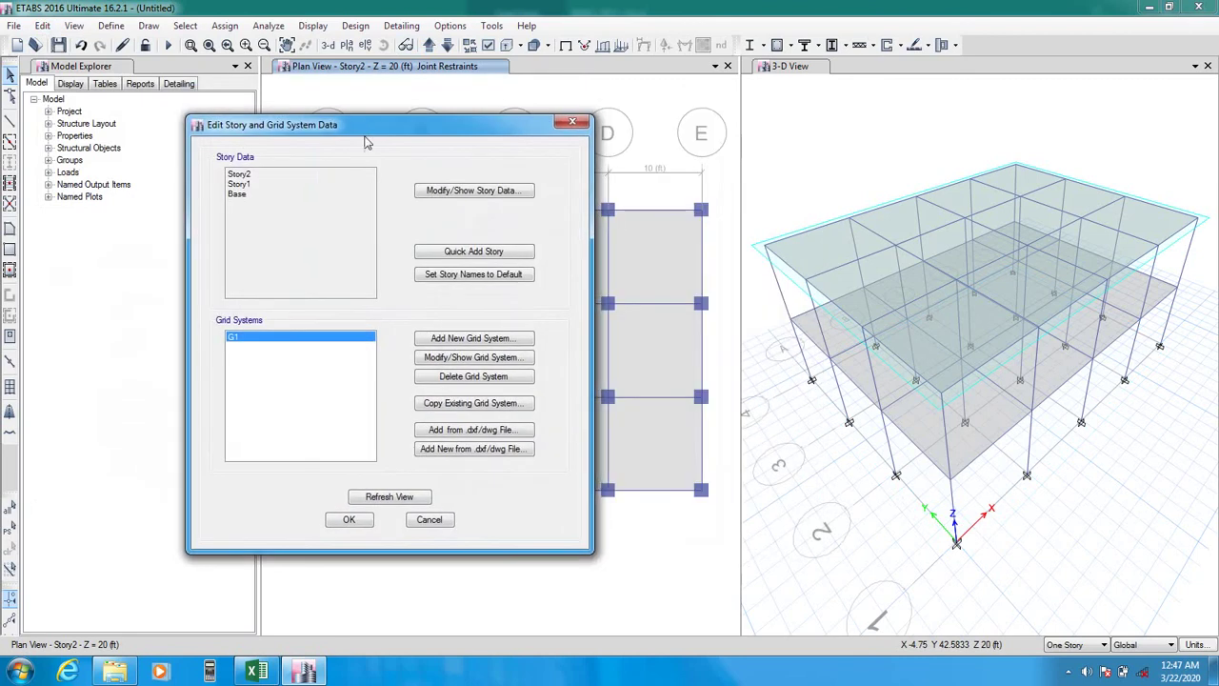
left_click(485, 254)
left_click(485, 253)
left_click(484, 253)
left_click(484, 254)
left_click(485, 253)
left_click(485, 253)
left_click(485, 254)
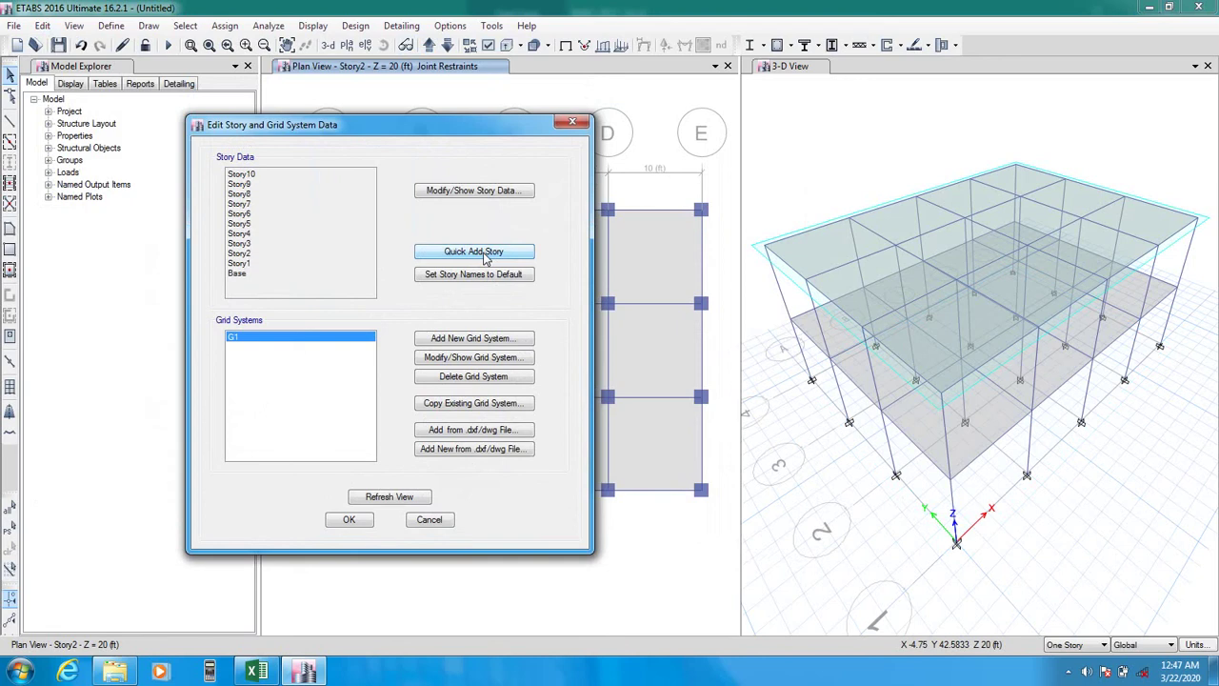
left_click(484, 253)
left_click(485, 254)
left_click(484, 253)
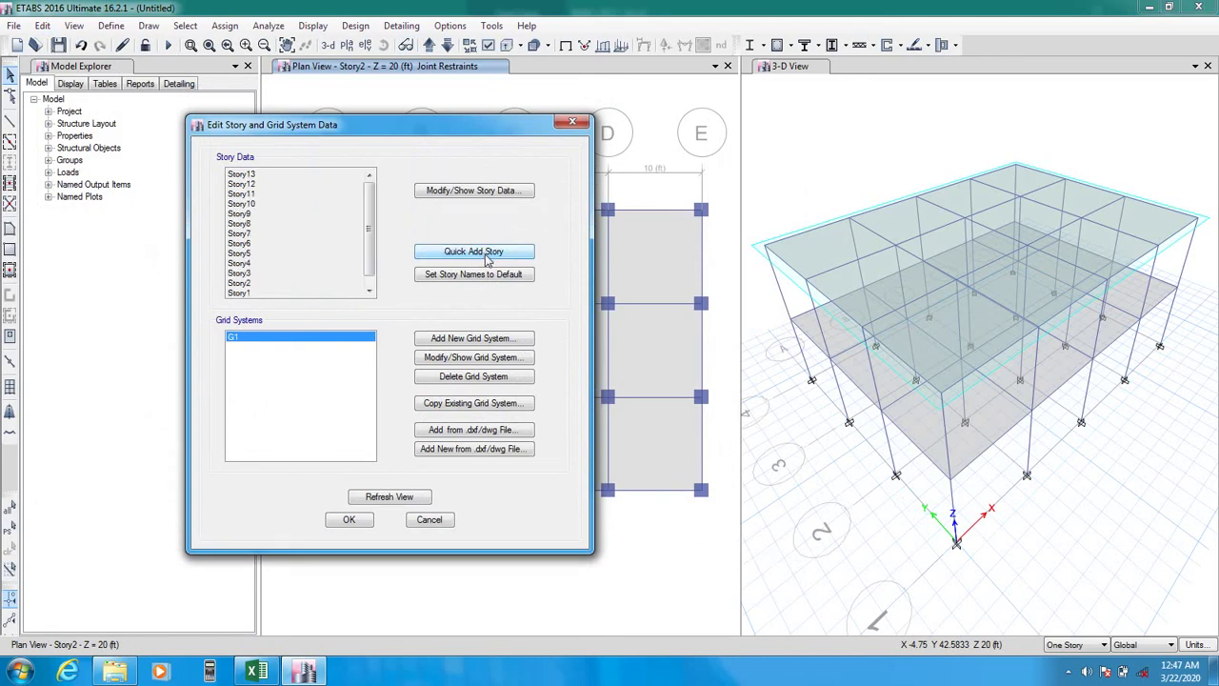
left_click(485, 253)
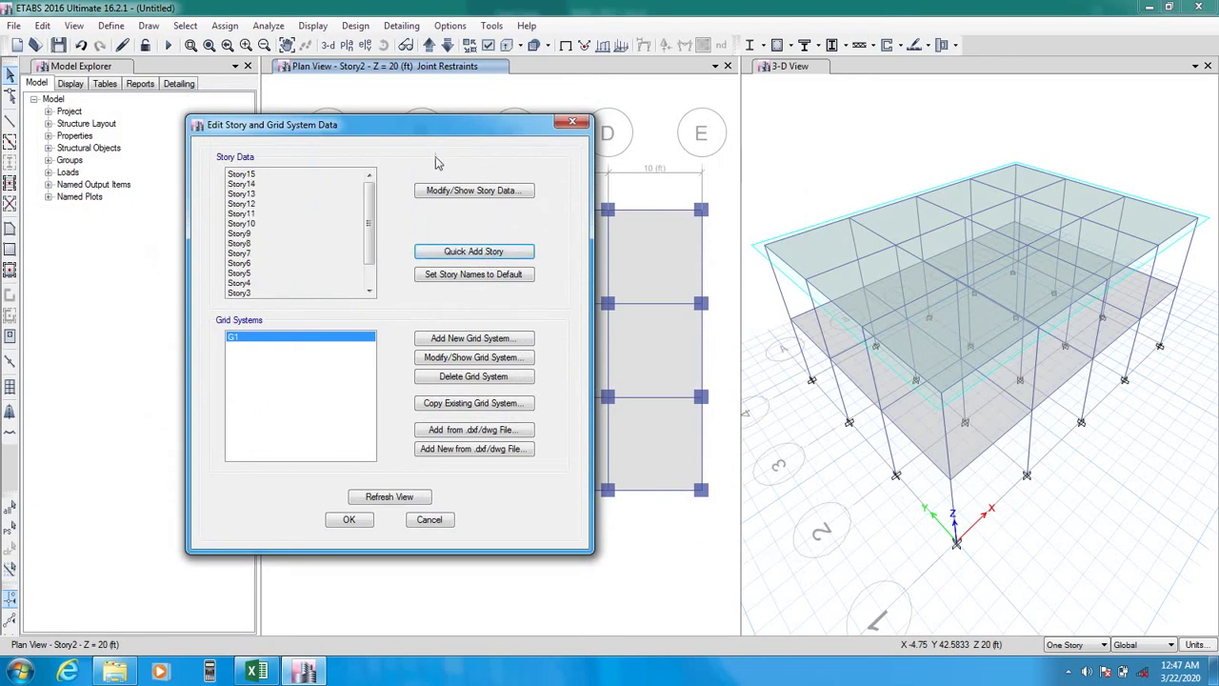
- Review the story list and story data table, and apply the added stories to the model
left_click_drag(424, 133, 380, 102)
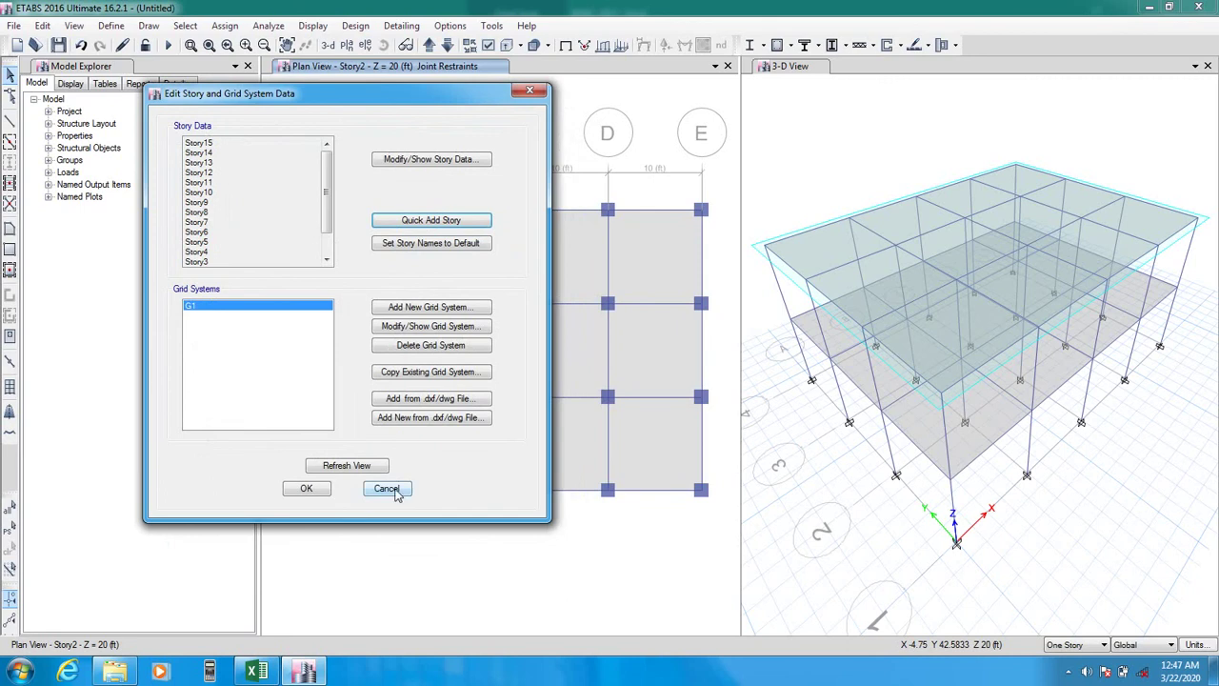
left_click_drag(327, 175, 326, 199)
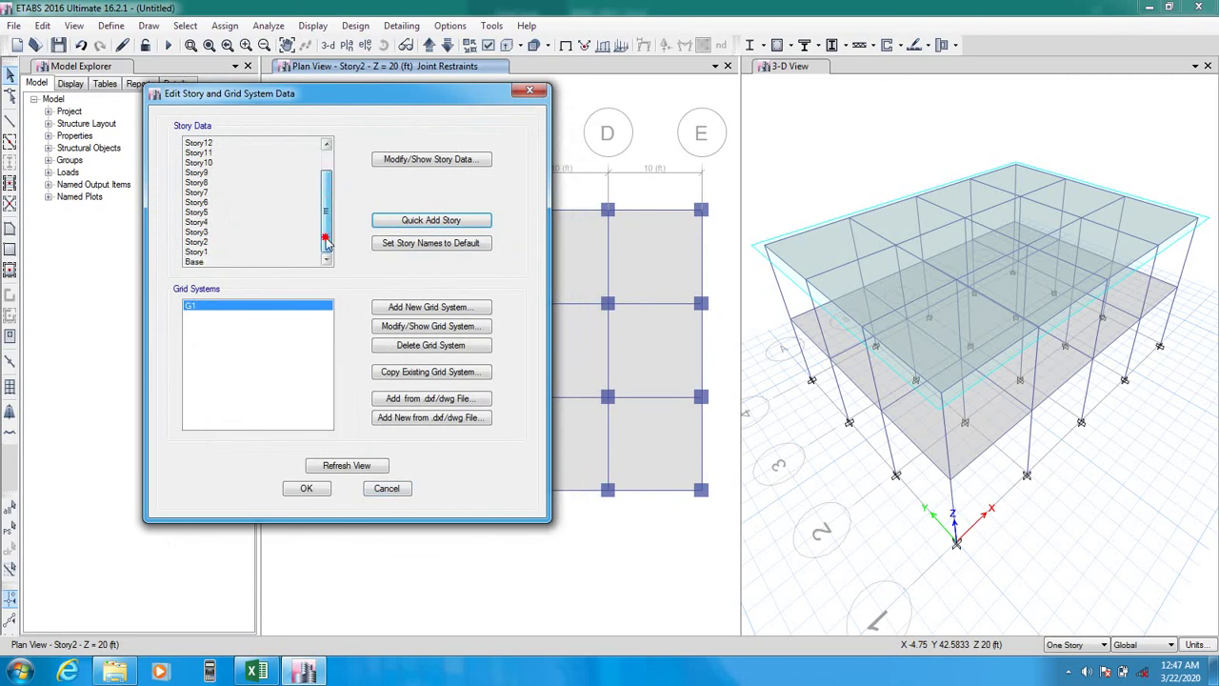
left_click_drag(327, 243, 322, 155)
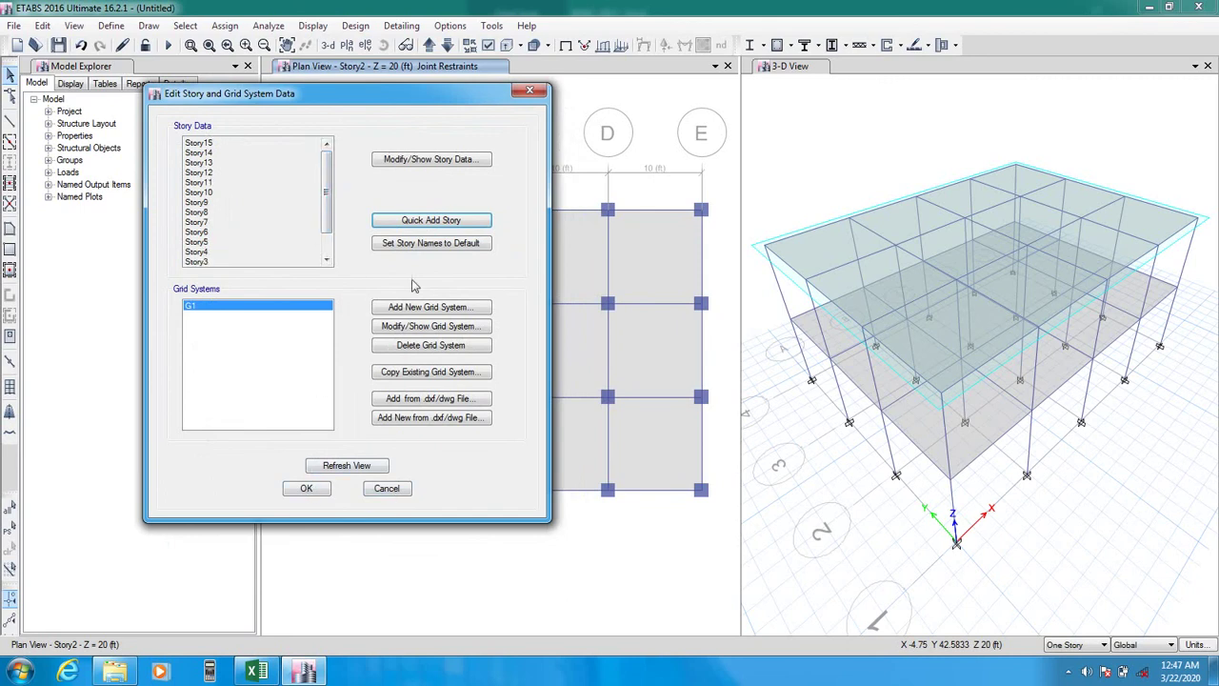
left_click(416, 160)
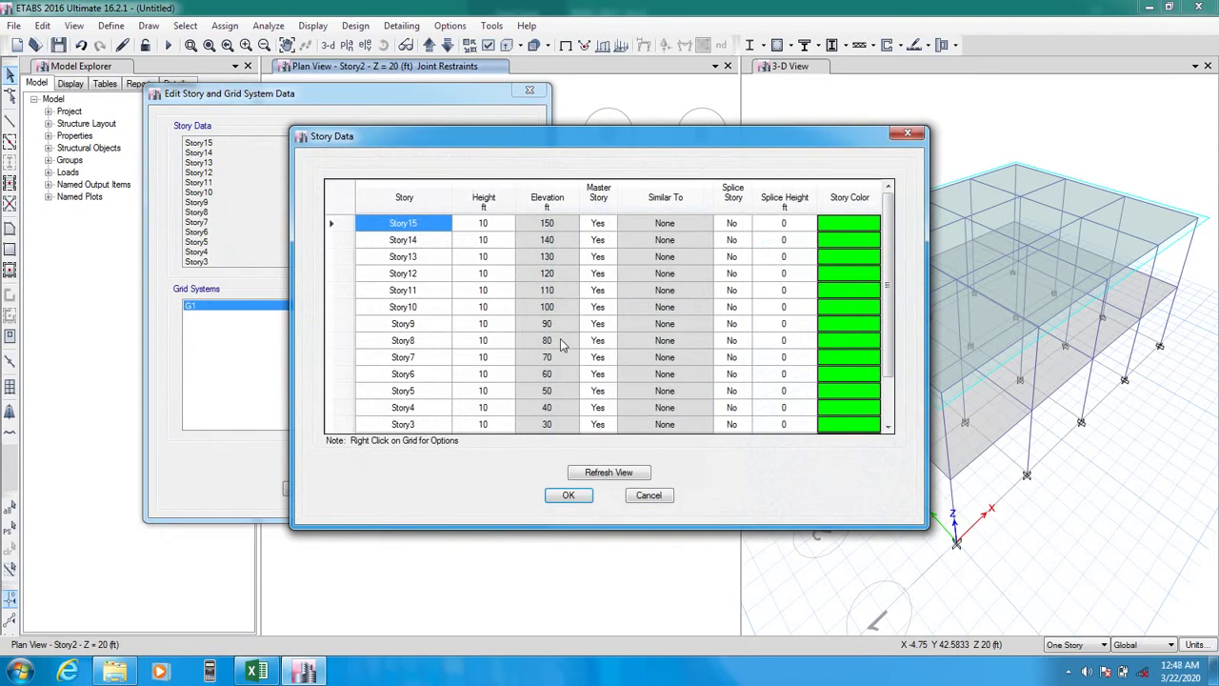
left_click_drag(888, 278, 891, 202)
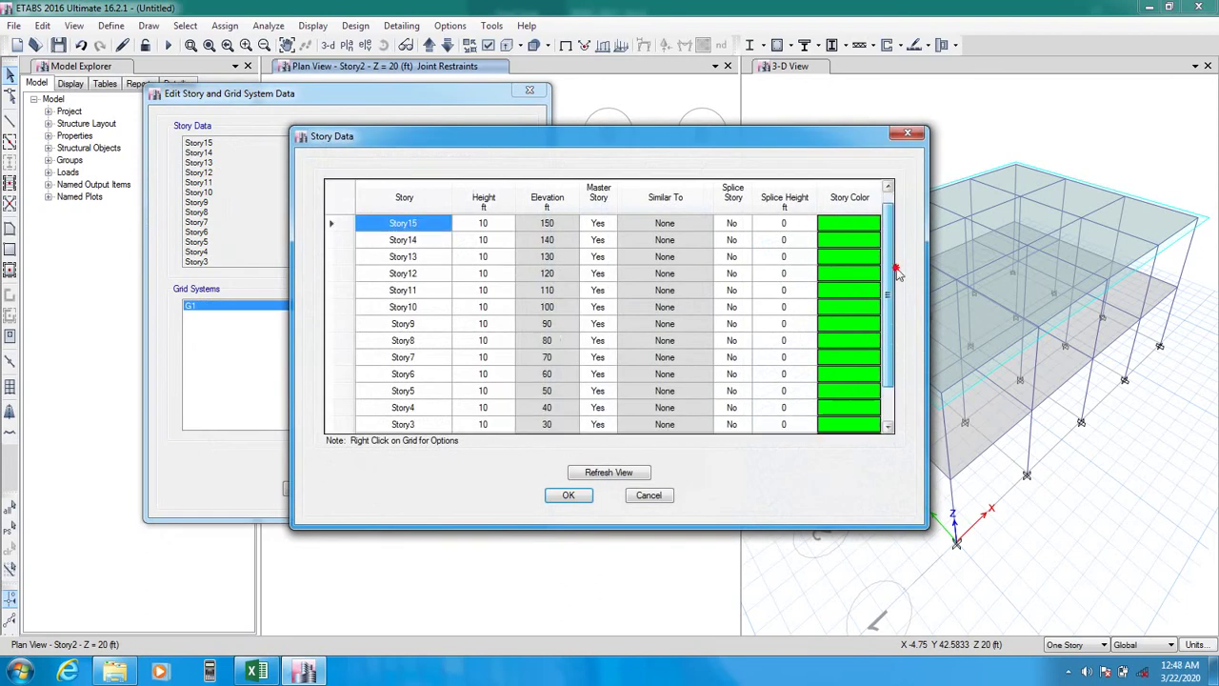
left_click(562, 497)
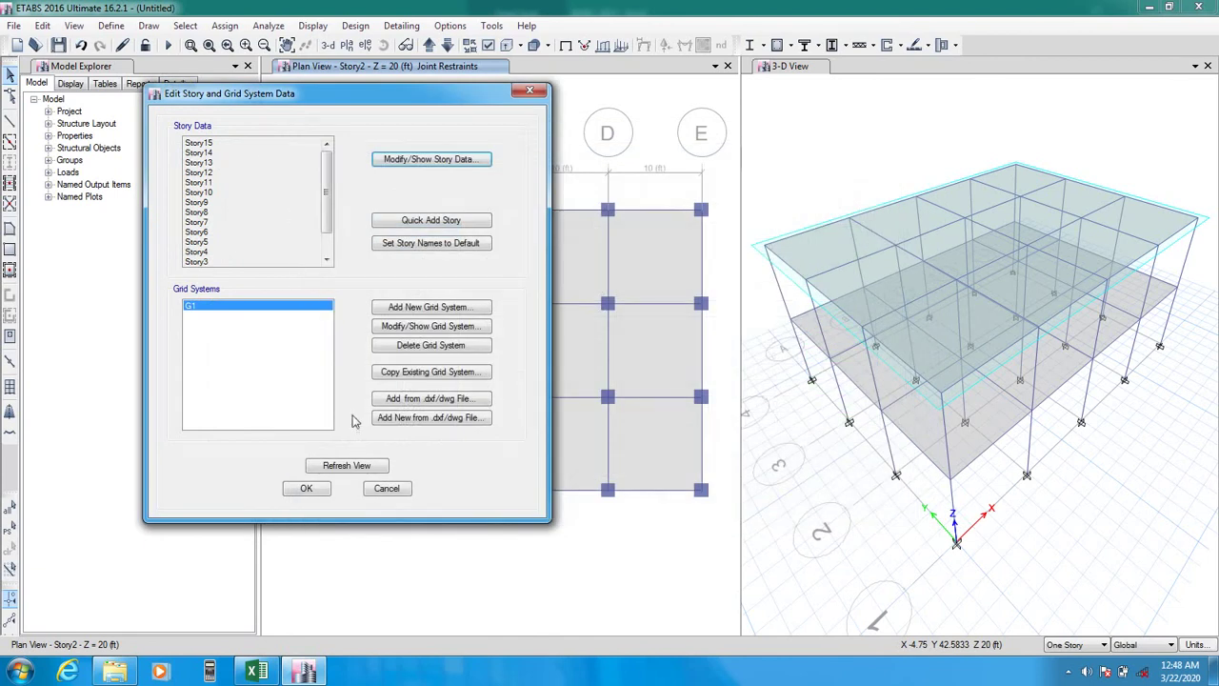
left_click(306, 488)
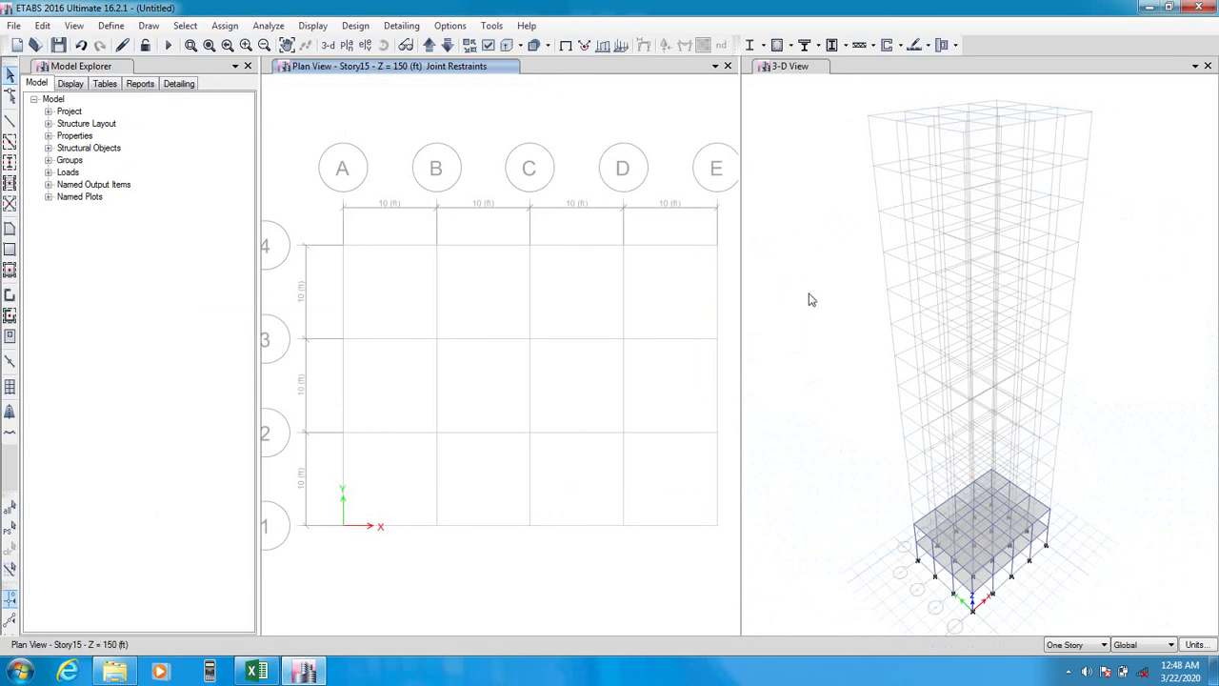
- Set the plan view to the Story2 level
left_click(364, 45)
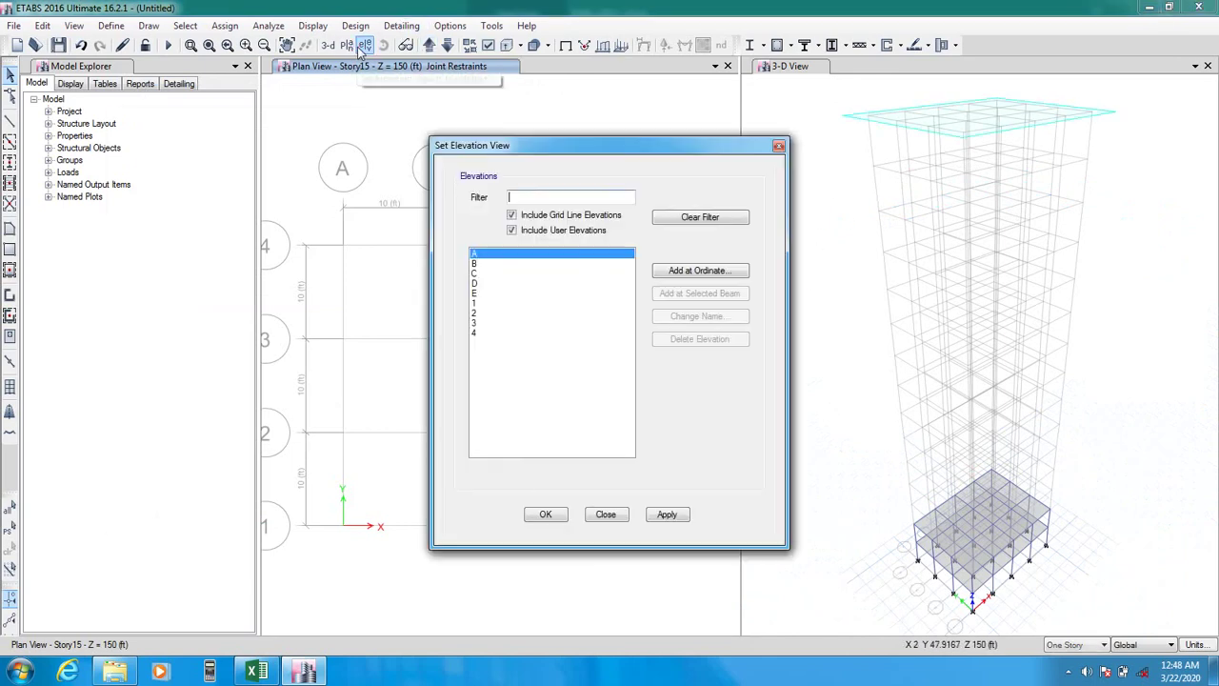
left_click(778, 147)
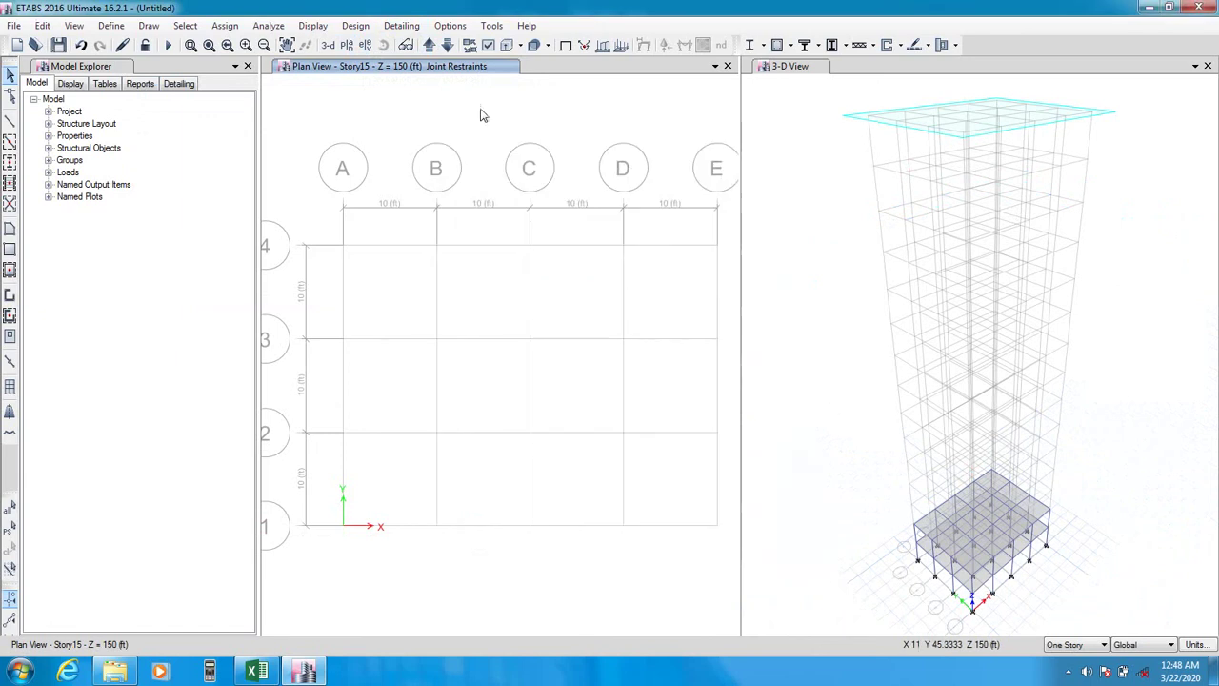
left_click(349, 45)
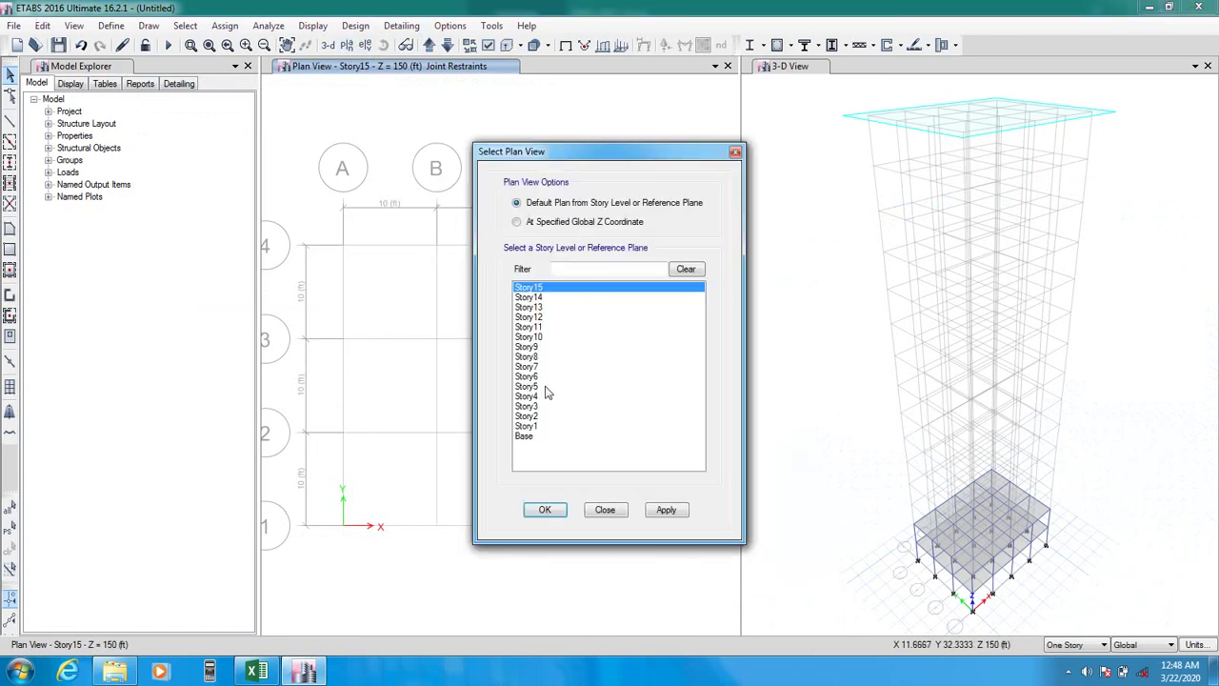
left_click(529, 416)
left_click(664, 511)
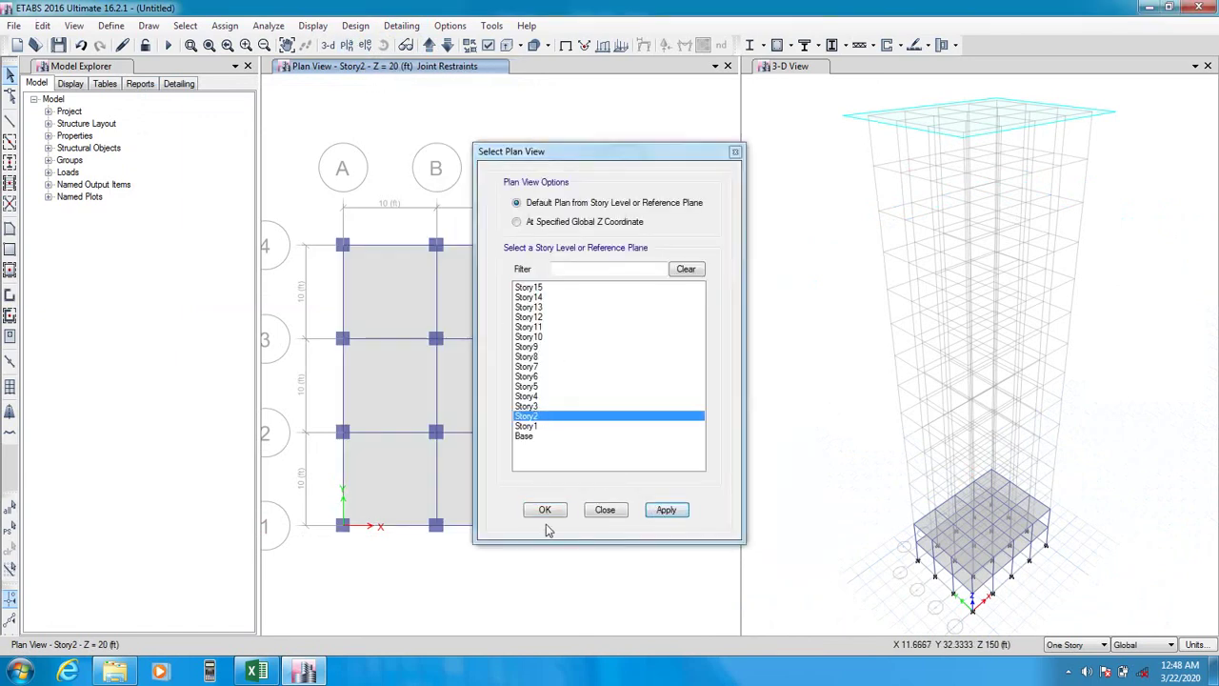
left_click(545, 511)
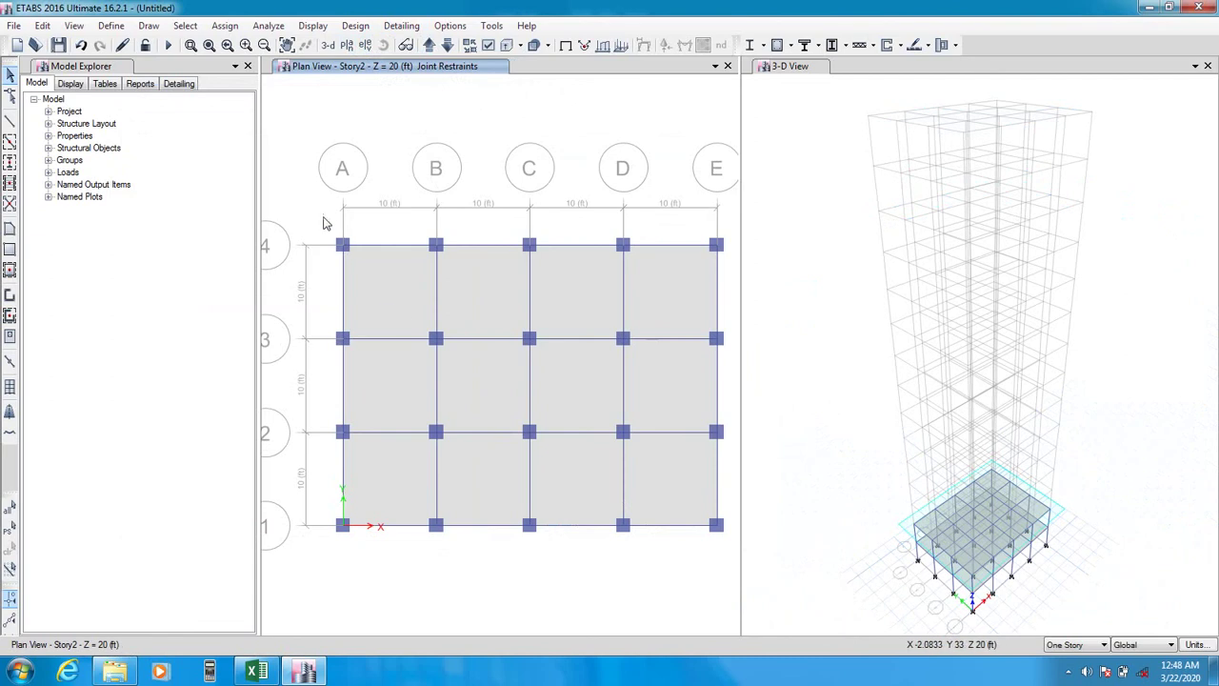
- Select all objects on the Story2 plan and replicate them by story onto Story3 through Story15, keeping the original objects
left_click_drag(323, 217, 731, 574)
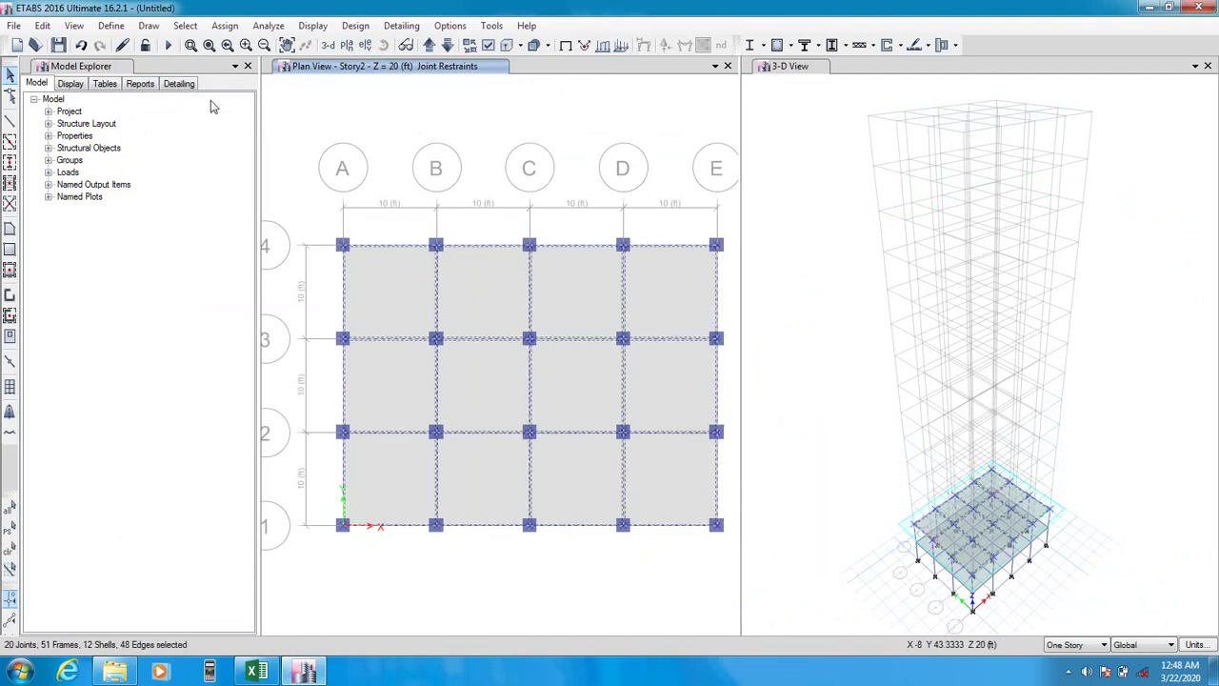
left_click(44, 26)
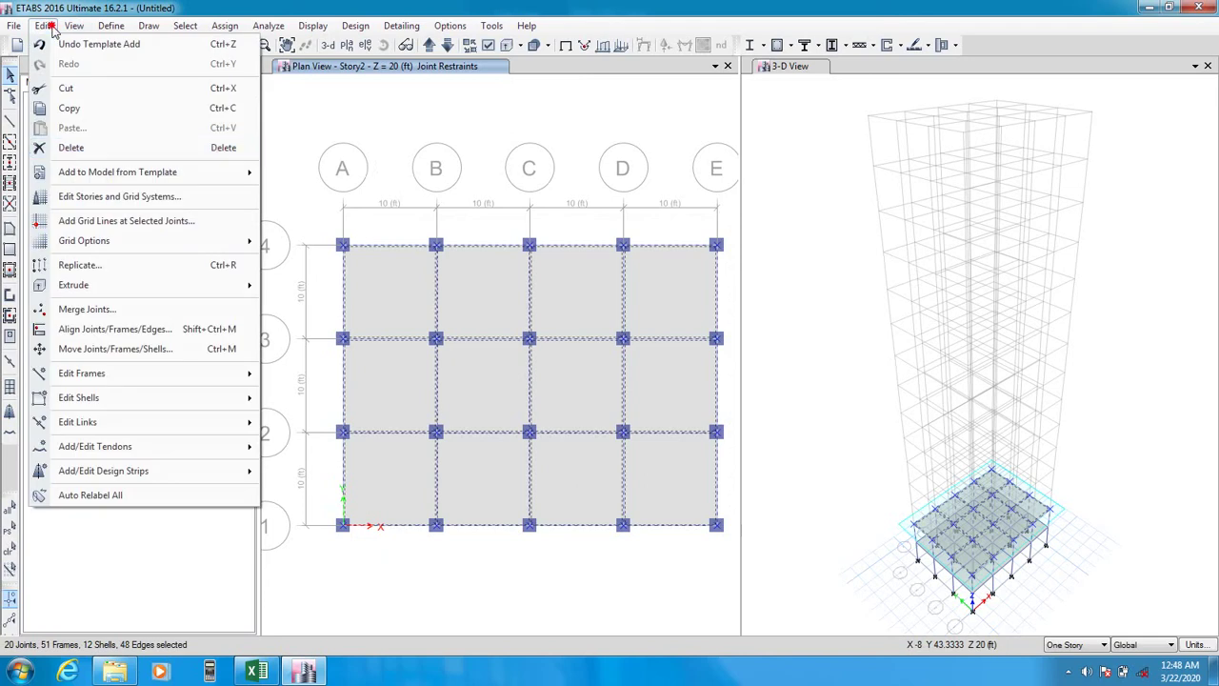
left_click(97, 271)
left_click_drag(533, 184, 129, 196)
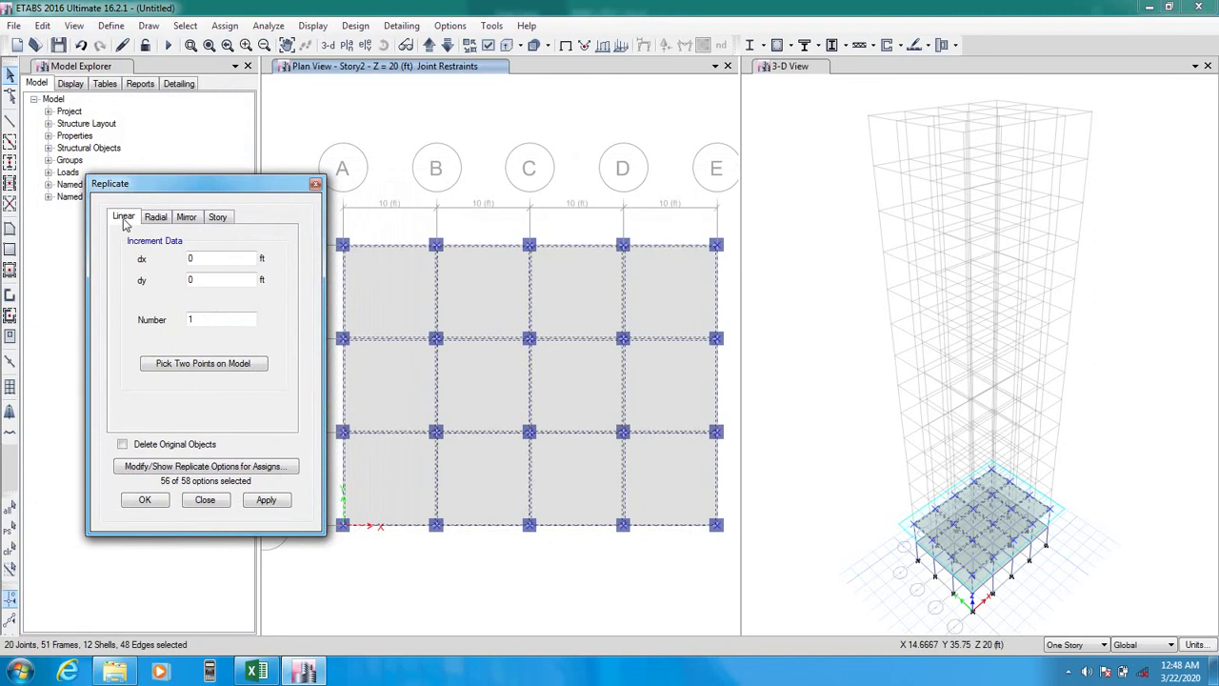
left_click(219, 219)
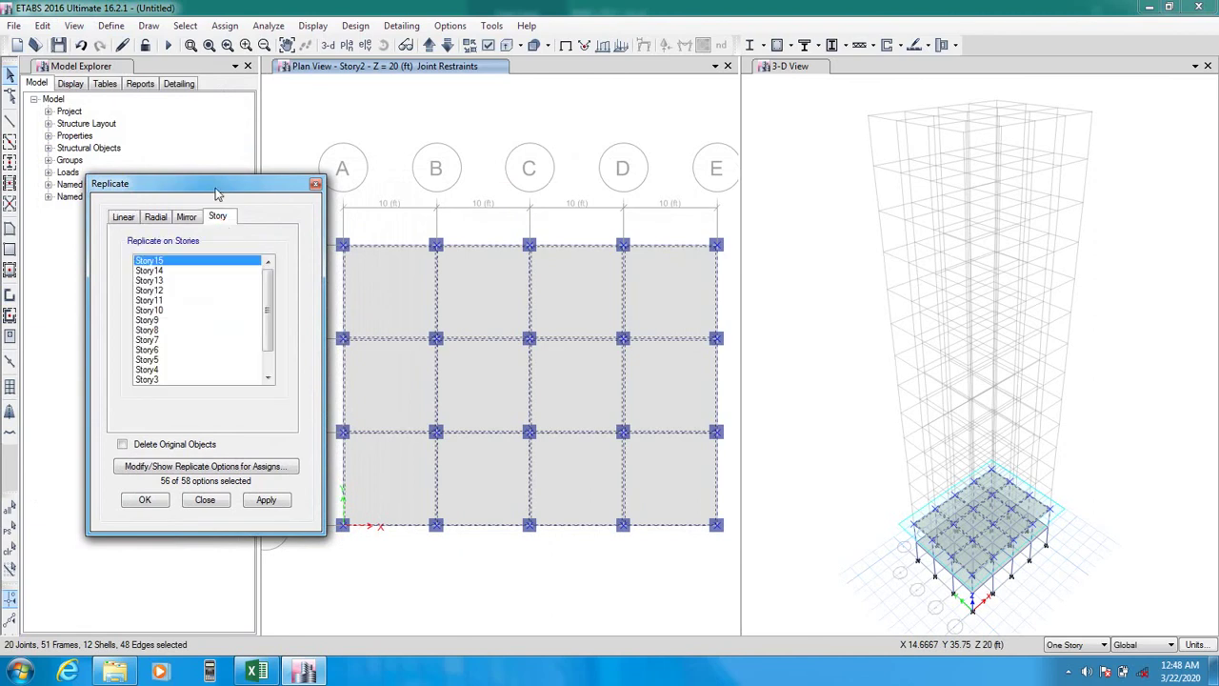
left_click_drag(217, 193, 194, 182)
left_click_drag(160, 241, 167, 326)
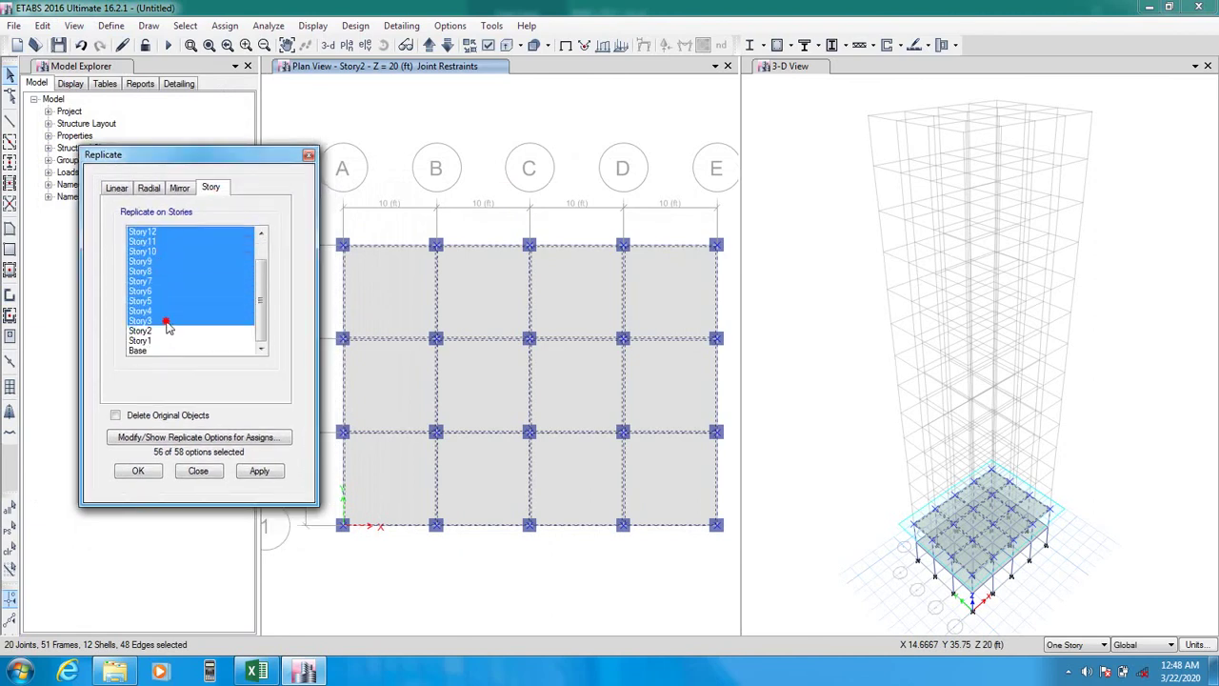
mouse_move(202, 162)
left_mouse_down()
mouse_move(204, 124)
mouse_move(180, 125)
mouse_move(183, 168)
left_mouse_up()
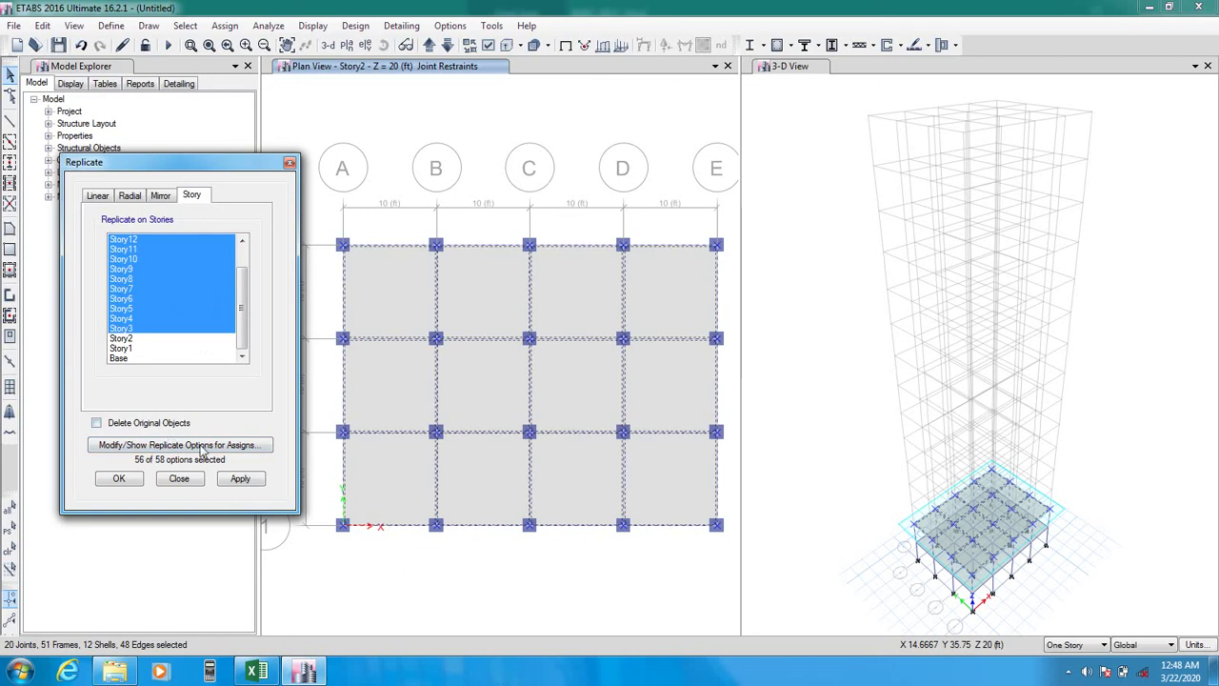
left_click(242, 479)
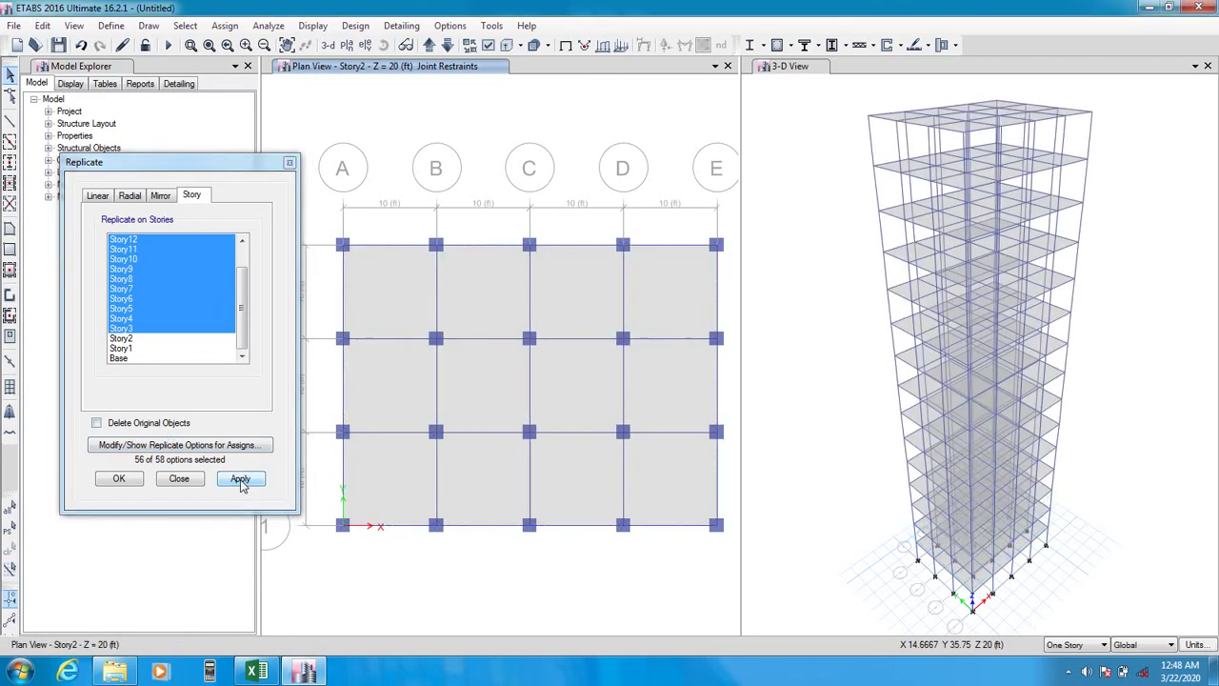
left_click(117, 479)
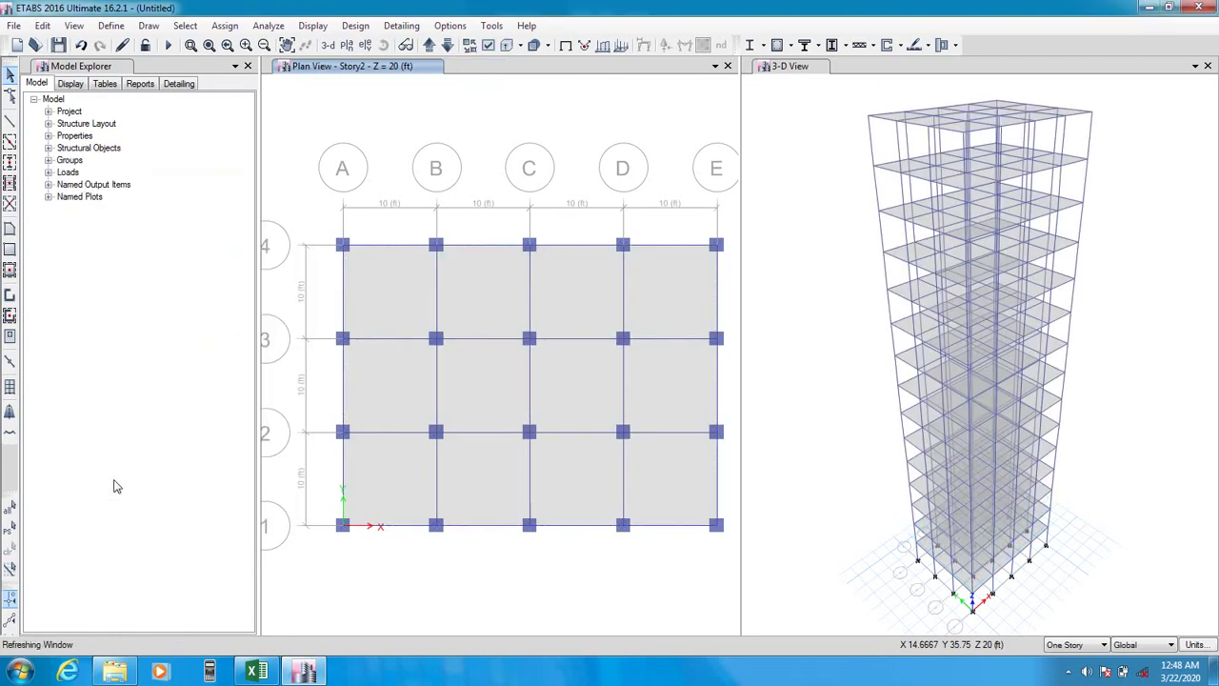
- Rotate the 3-D view slightly to inspect the replicated stories of the building
left_click(822, 319)
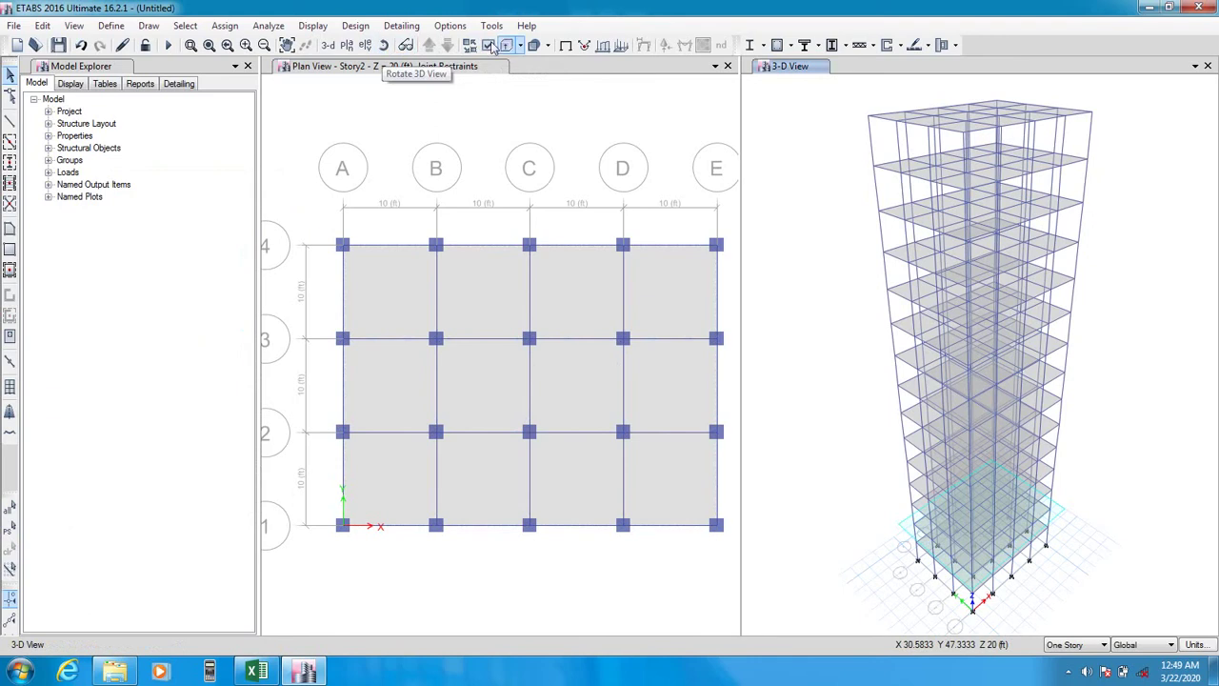
left_click(383, 44)
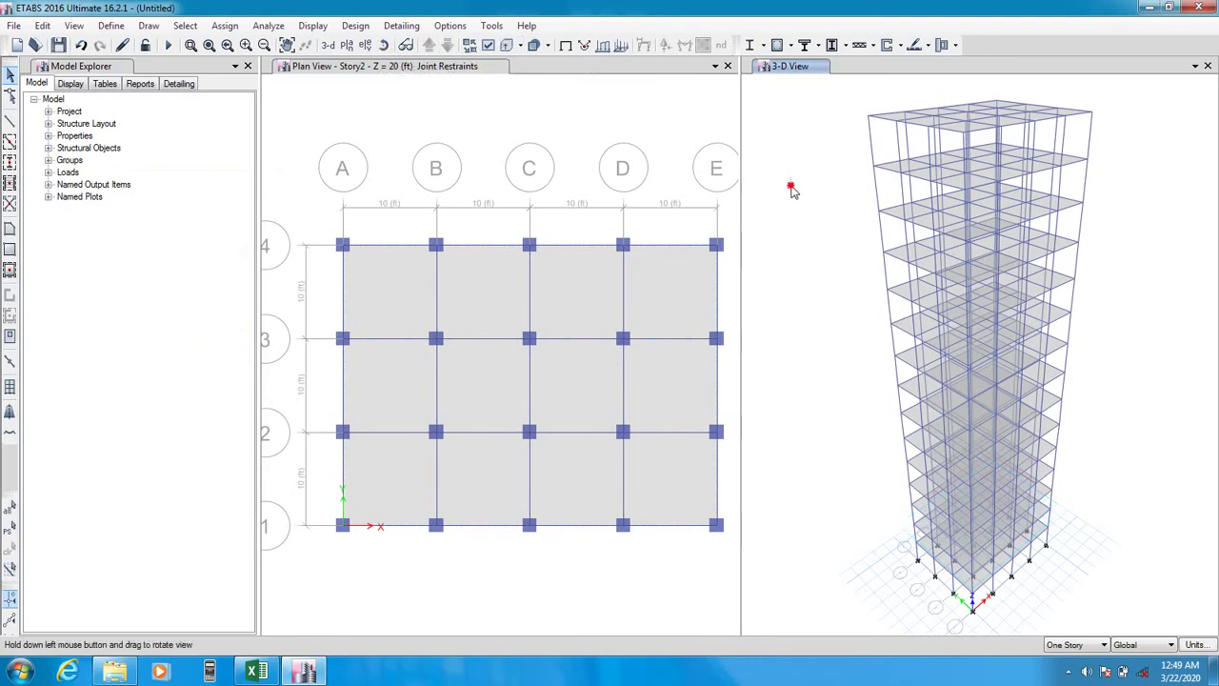
mouse_move(791, 188)
left_mouse_down()
mouse_move(811, 237)
mouse_move(819, 218)
mouse_move(765, 203)
mouse_move(790, 204)
left_mouse_up()
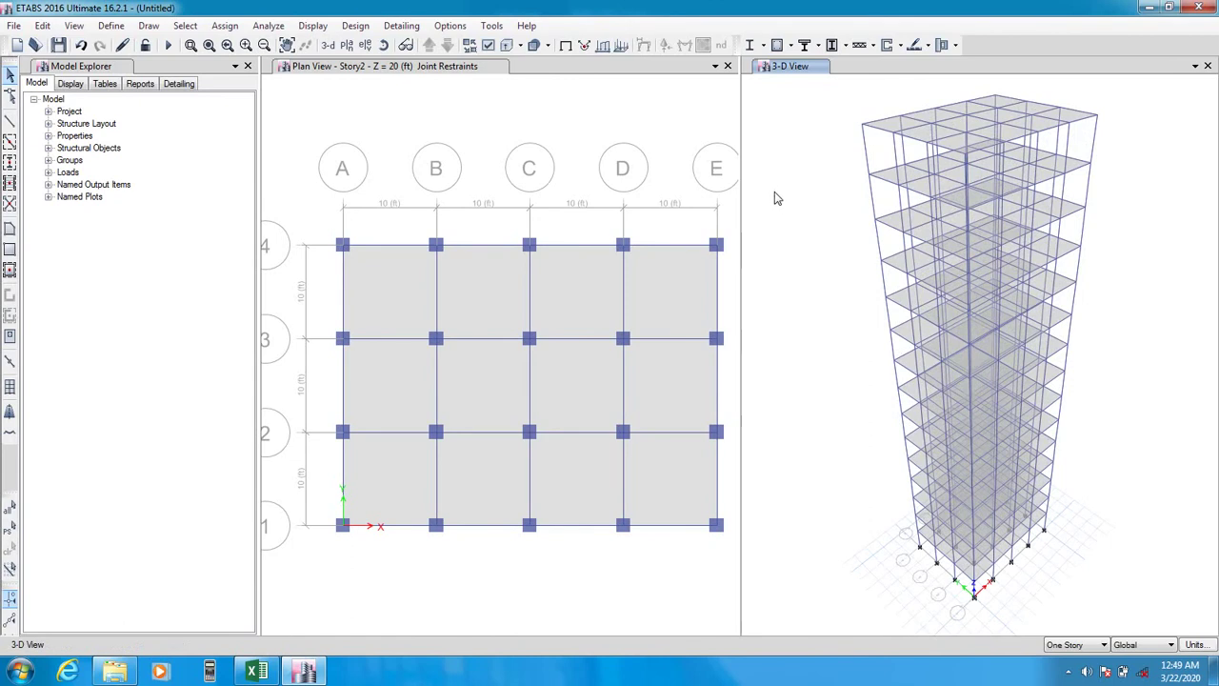
left_click(619, 157)
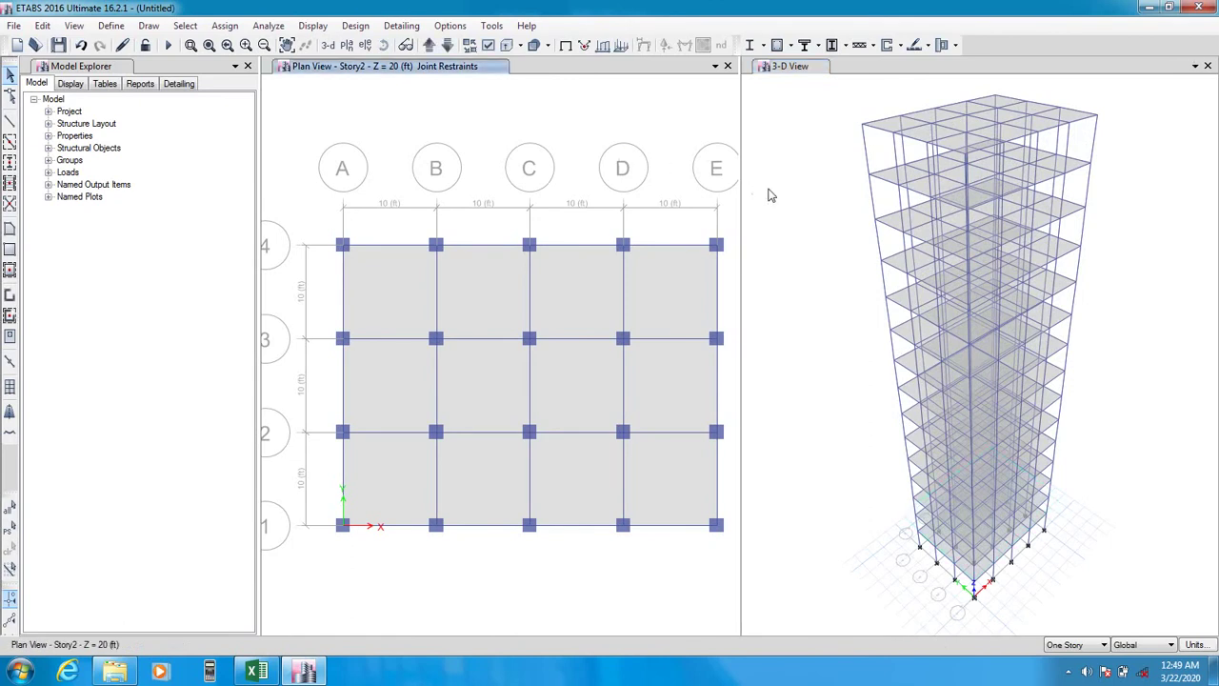
left_click(773, 187)
left_click(643, 150)
left_click(846, 197)
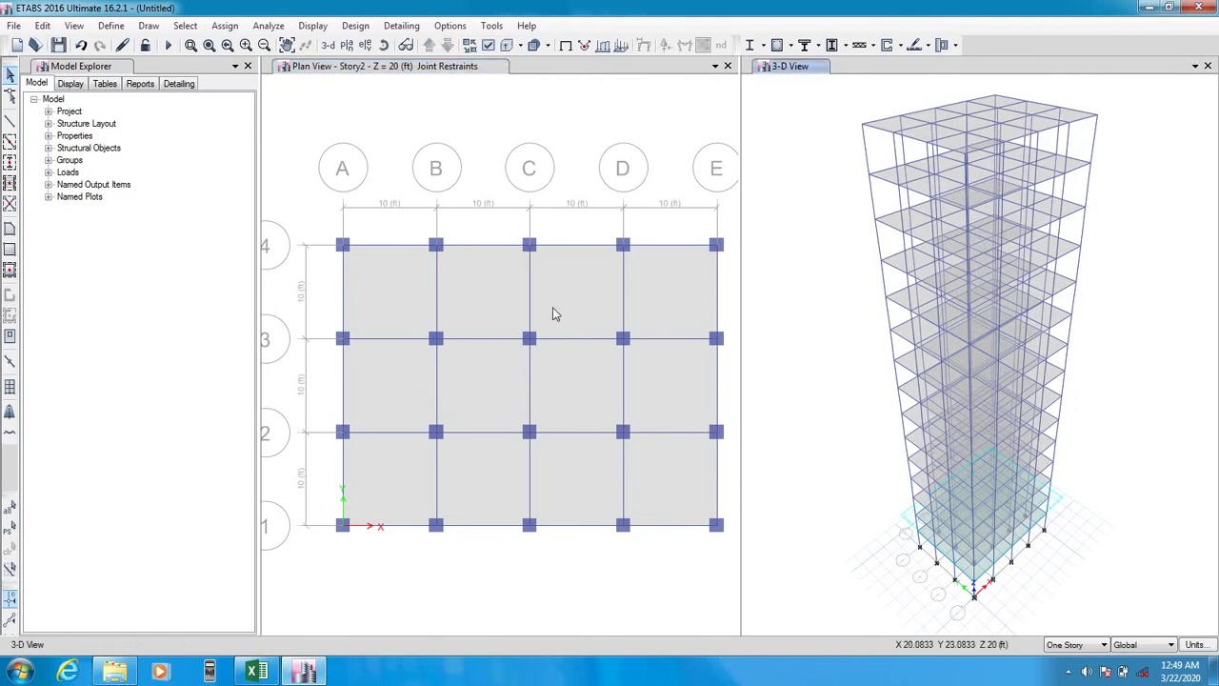
- Select all floors by object type and assign Auto Cookie Cut meshing at beams and wall edges, with a maximum element size of 12 in
left_click(576, 200)
left_click(185, 26)
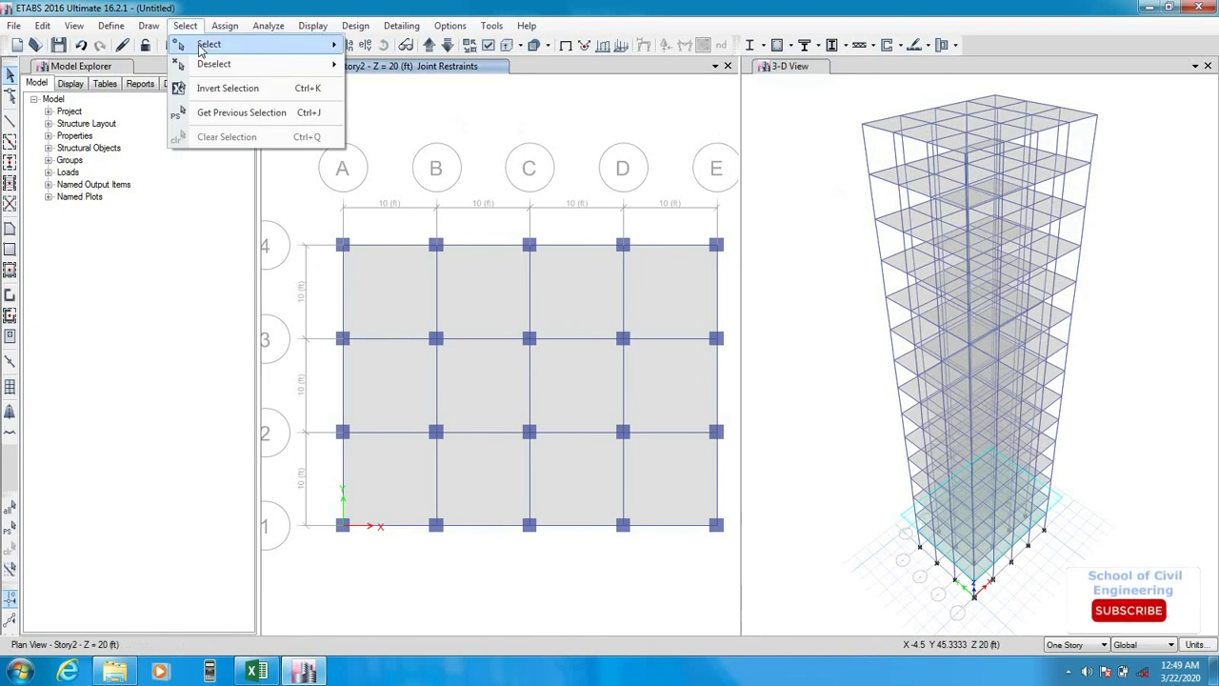
mouse_move(209, 44)
left_click(460, 157)
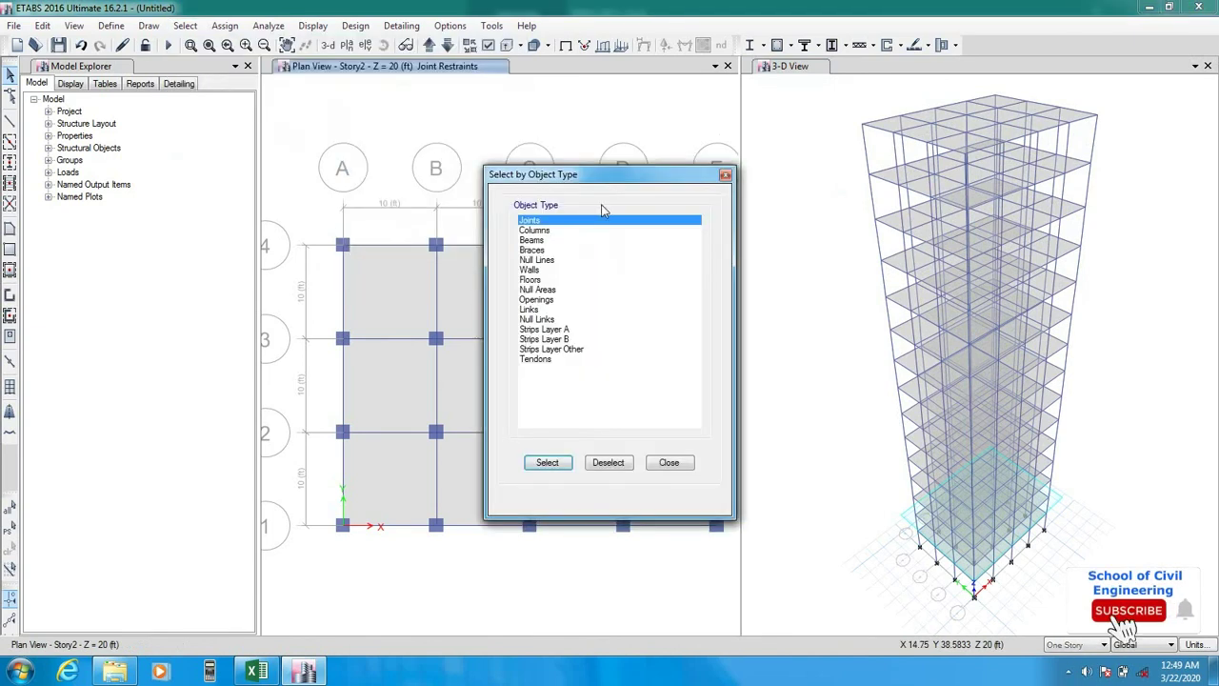
left_click(547, 462)
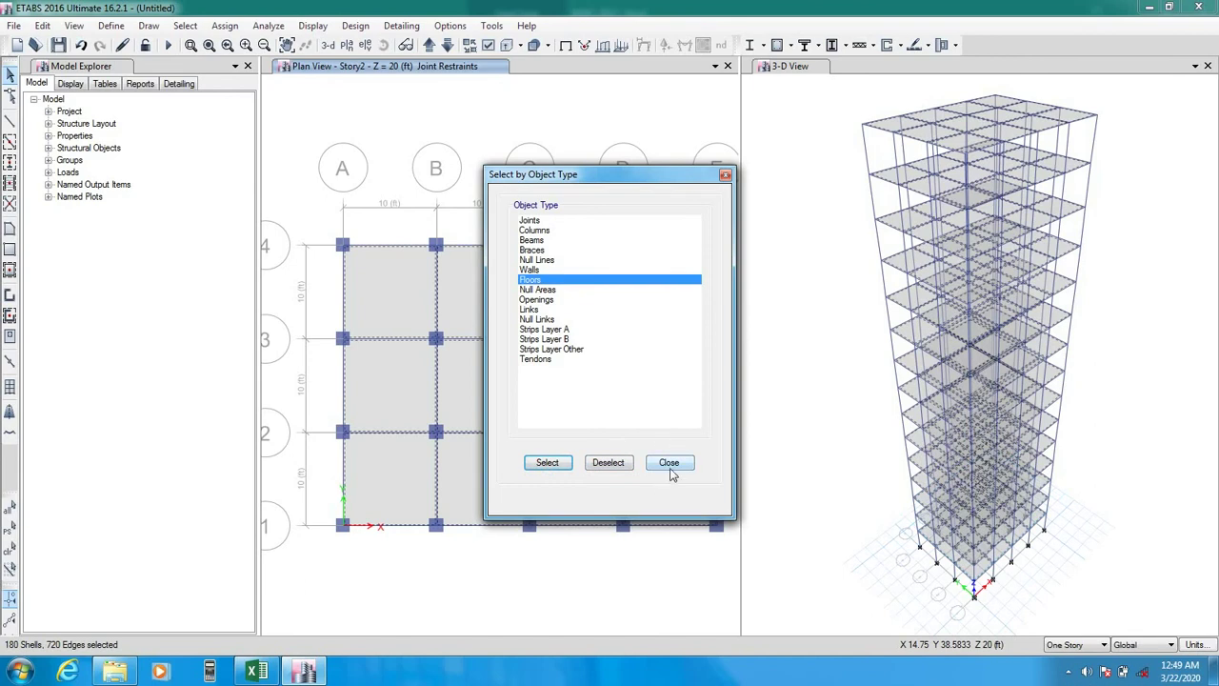
left_click(670, 462)
left_click(226, 26)
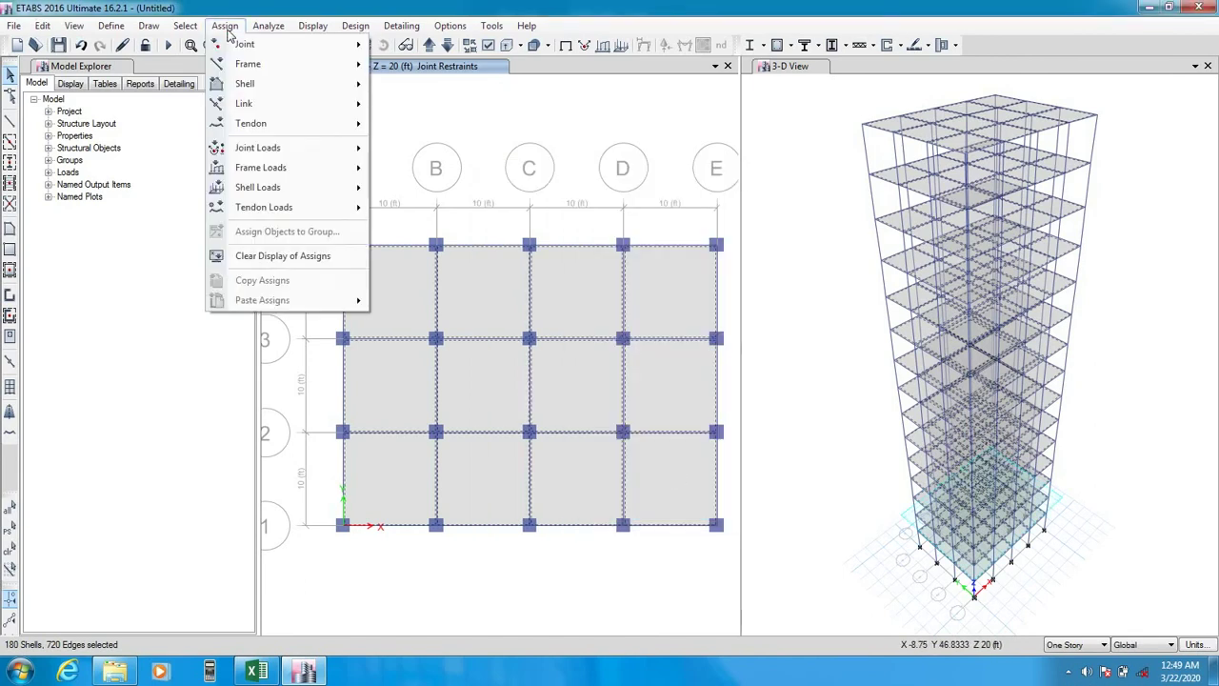
mouse_move(252, 85)
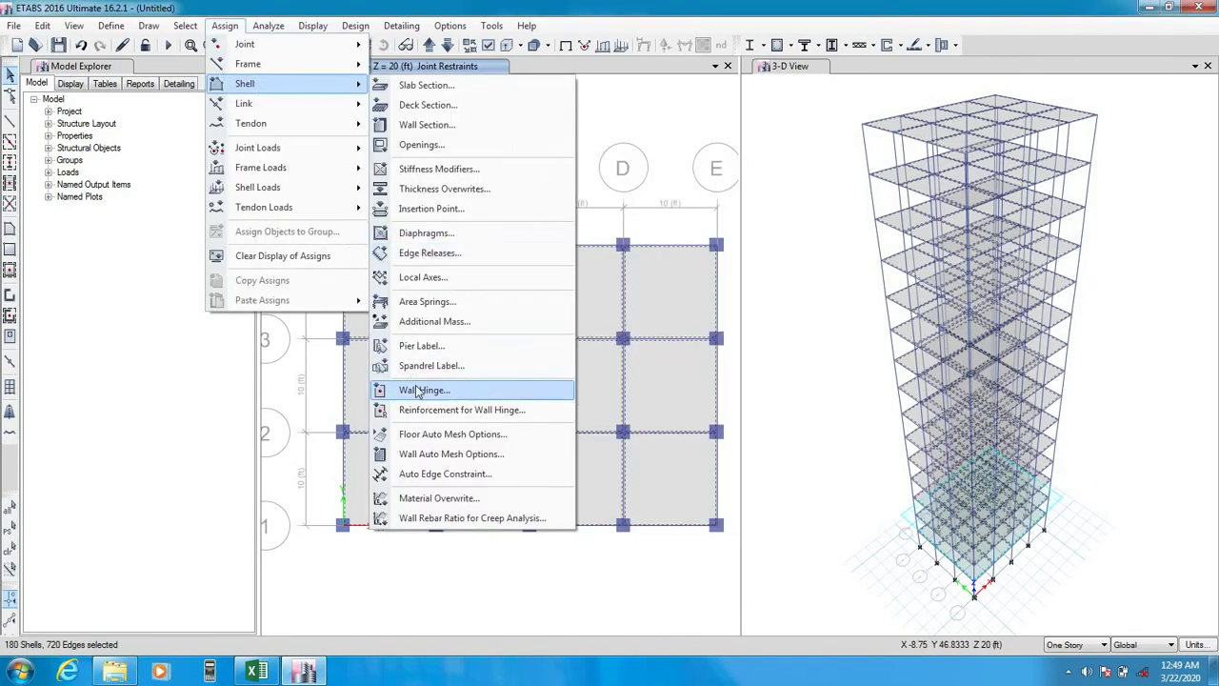
left_click(448, 434)
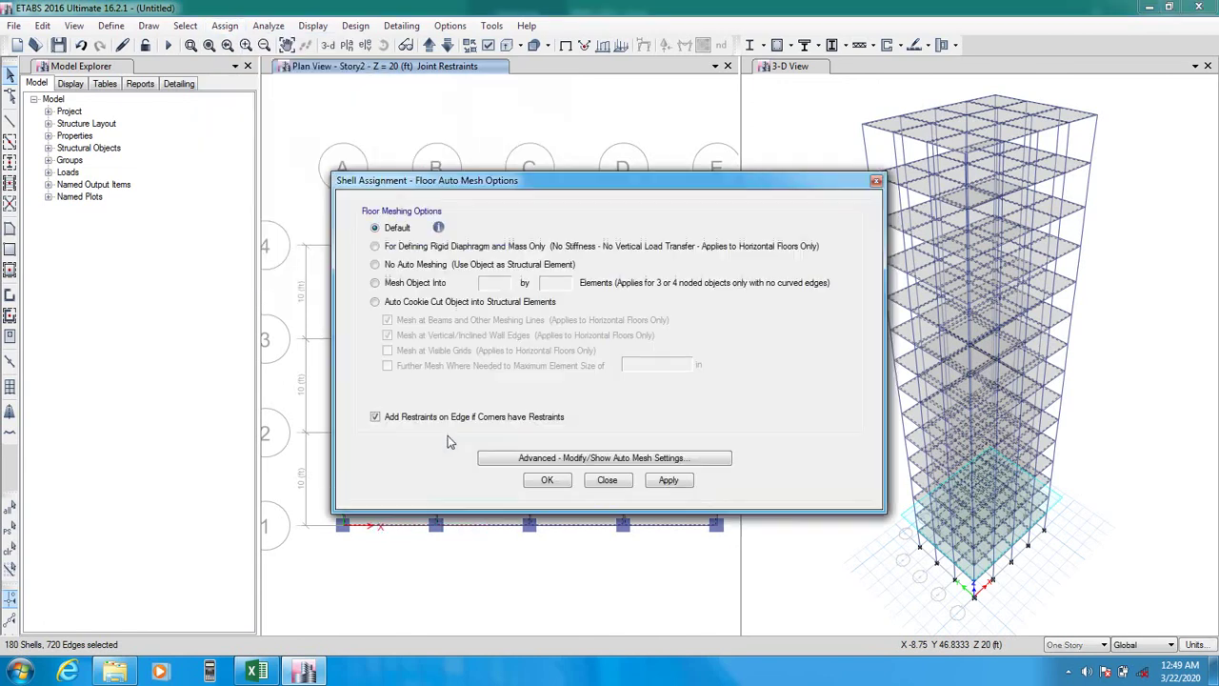
left_click(376, 302)
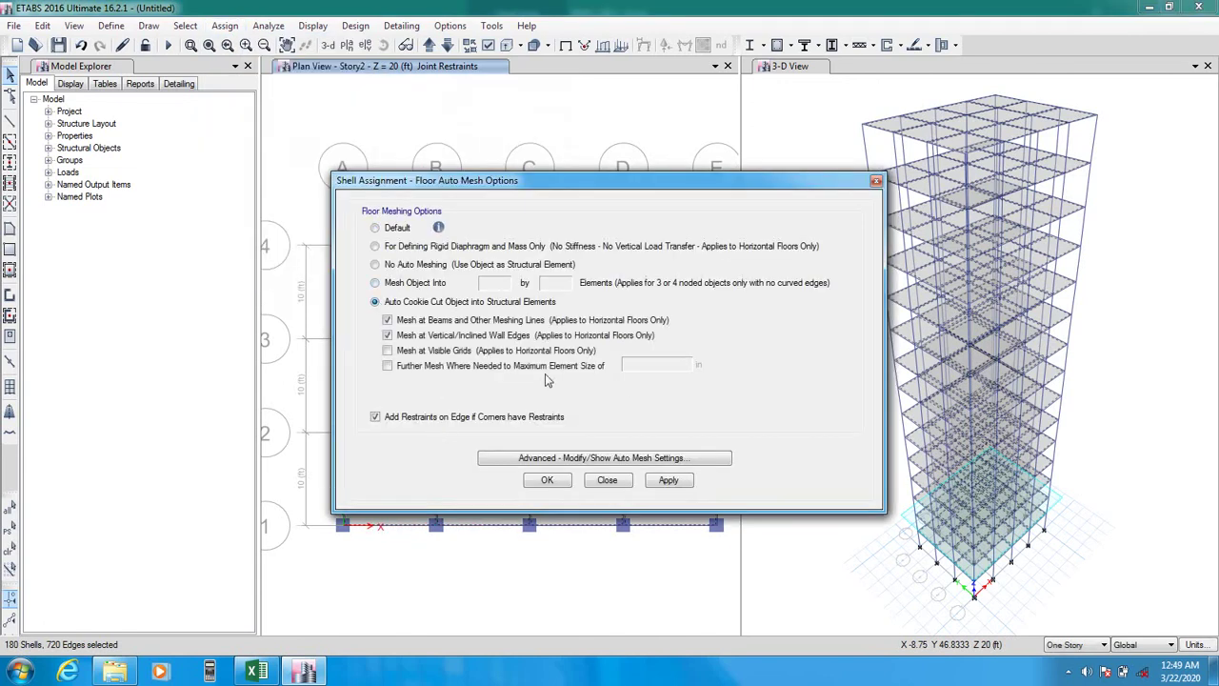
left_click(387, 366)
left_click_drag(652, 368, 560, 368)
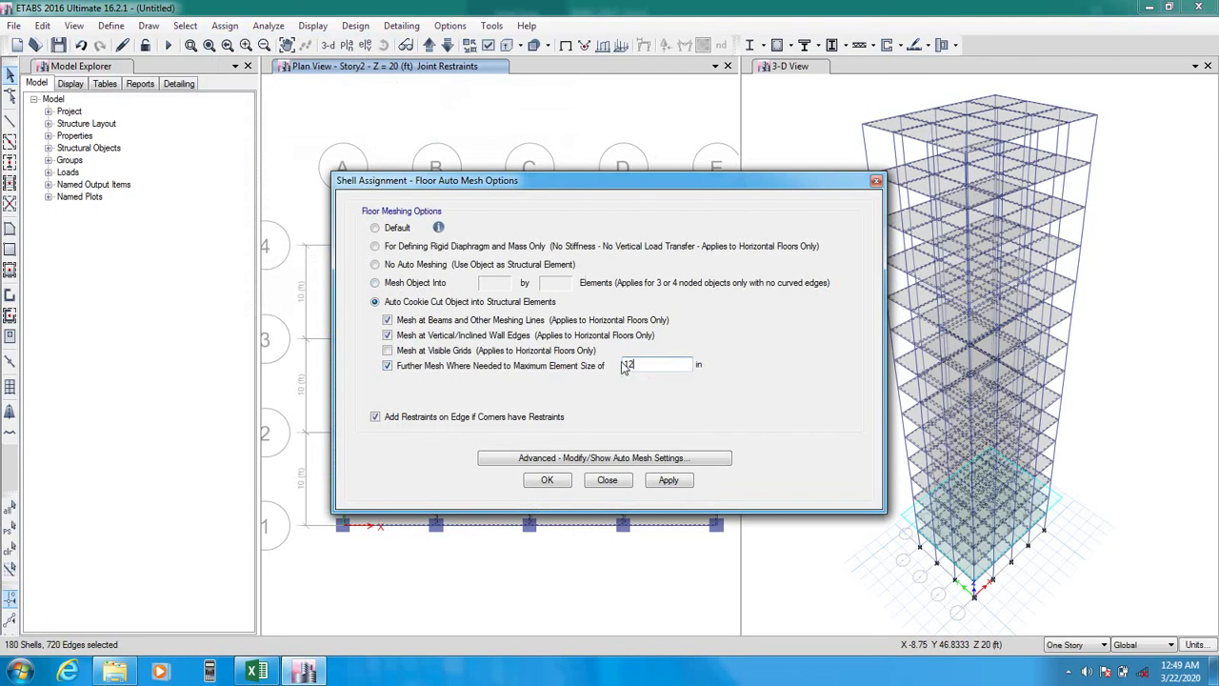
left_click_drag(671, 181, 645, 187)
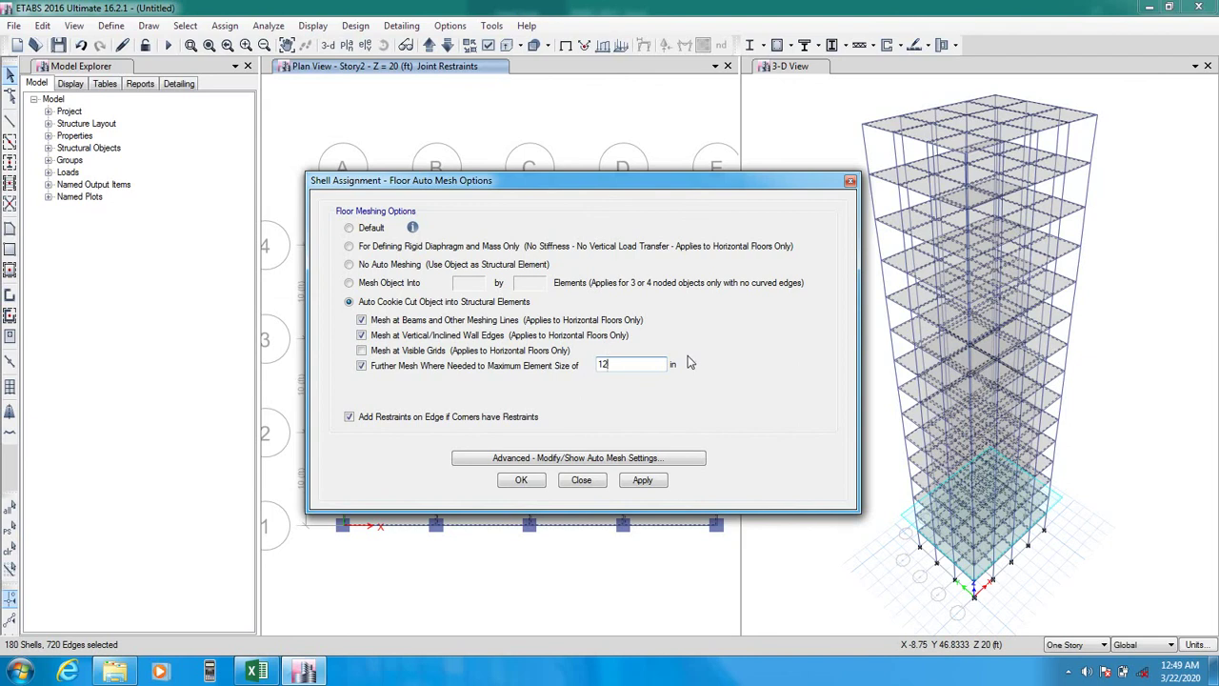
left_click_drag(671, 186, 669, 171)
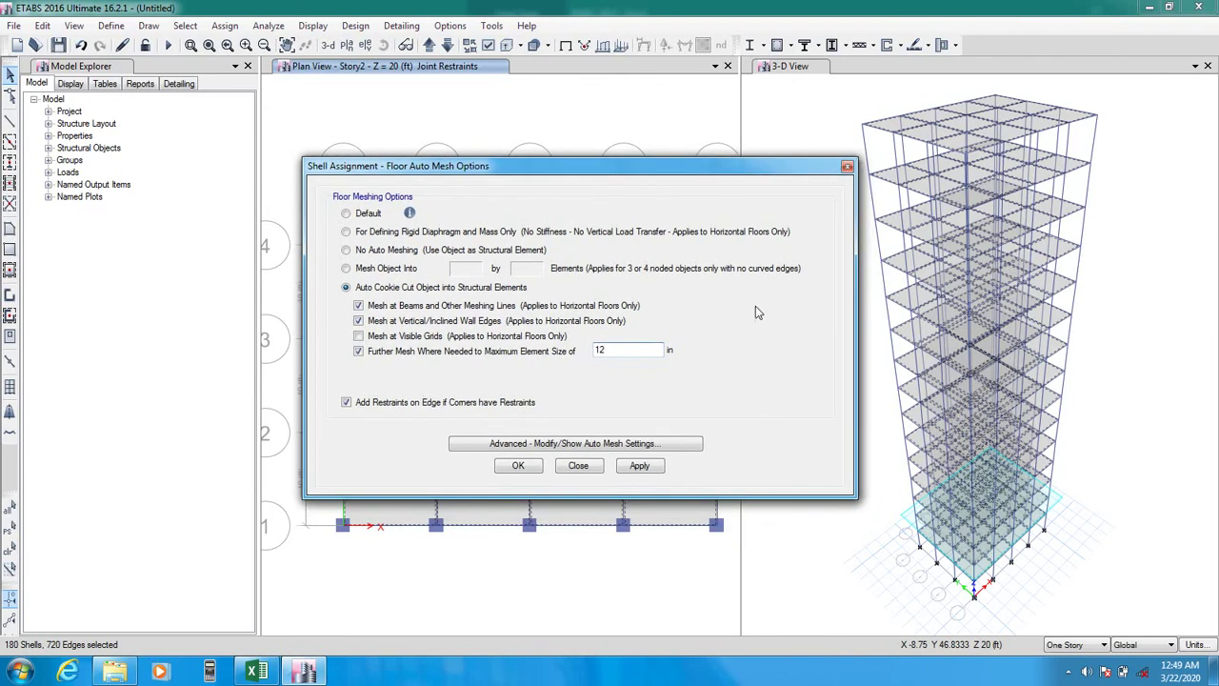
left_click_drag(748, 168, 689, 125)
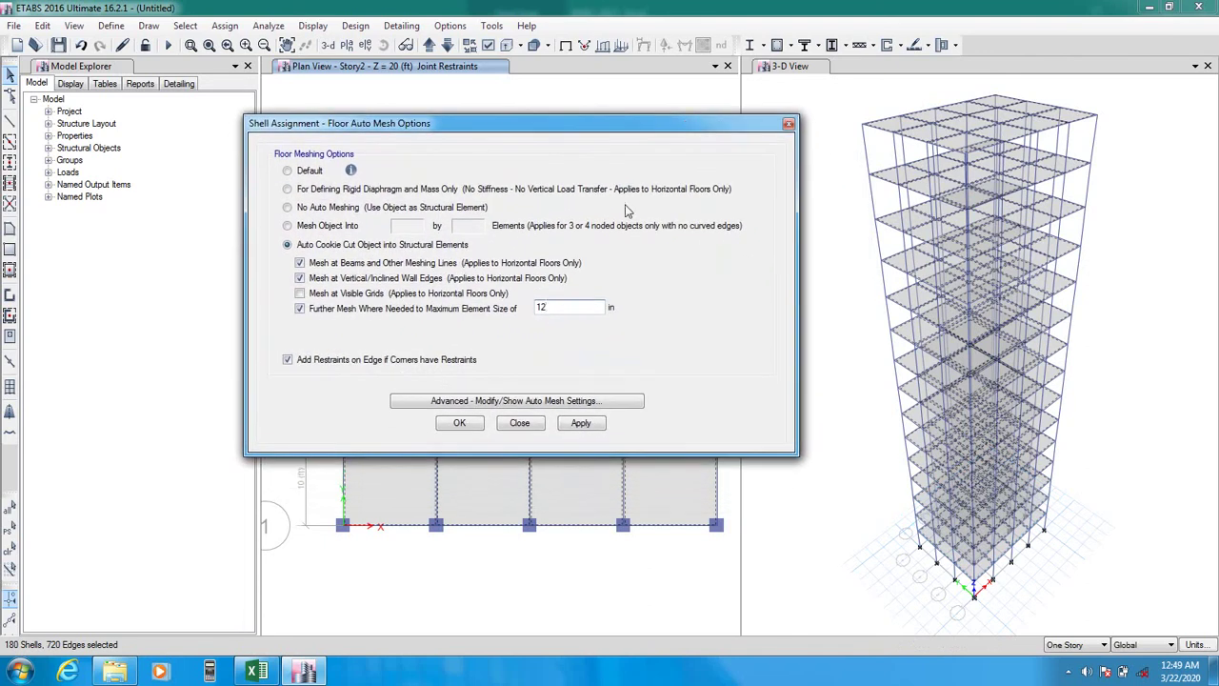
left_click(580, 423)
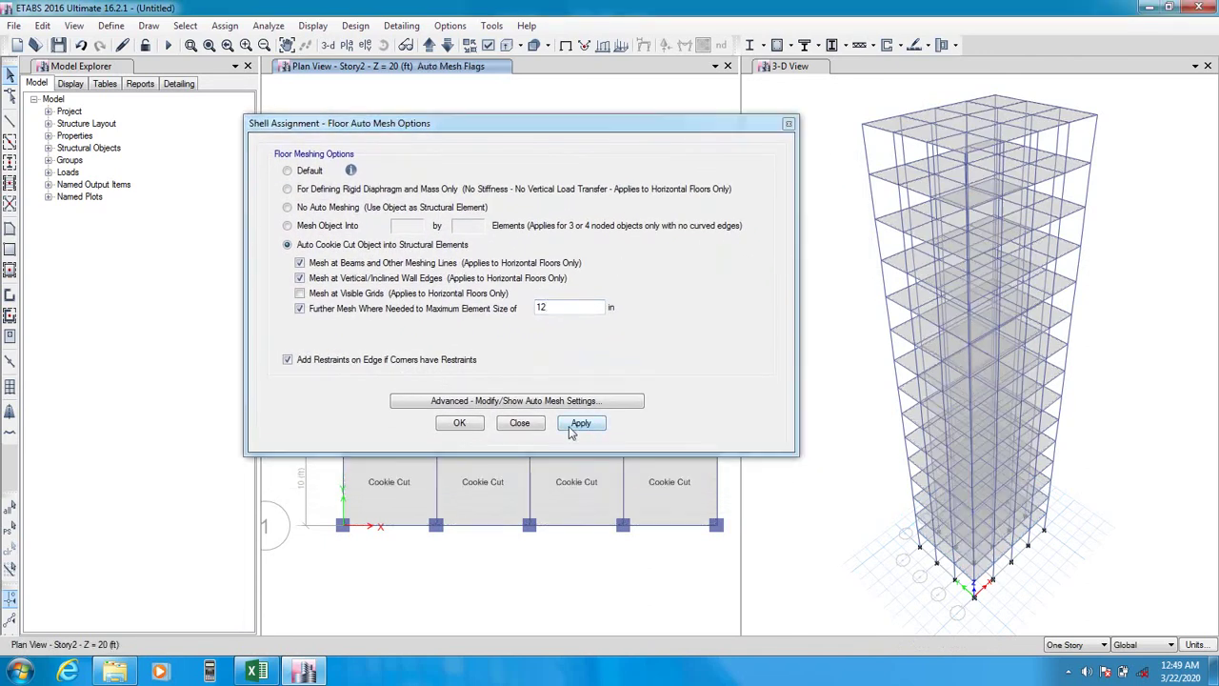
left_click(462, 424)
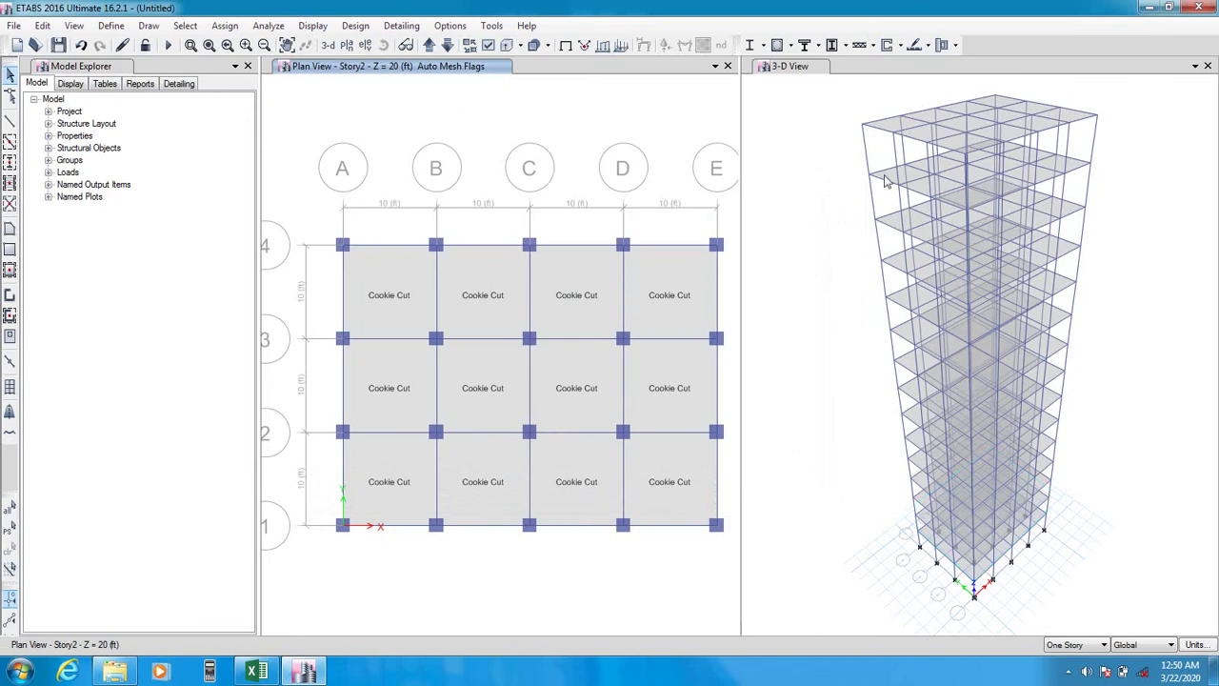
- Switch to the BNBC-2017 workbook in Excel and review the seismic inputs, ETABS coefficients and base shear distribution table
left_click(762, 346)
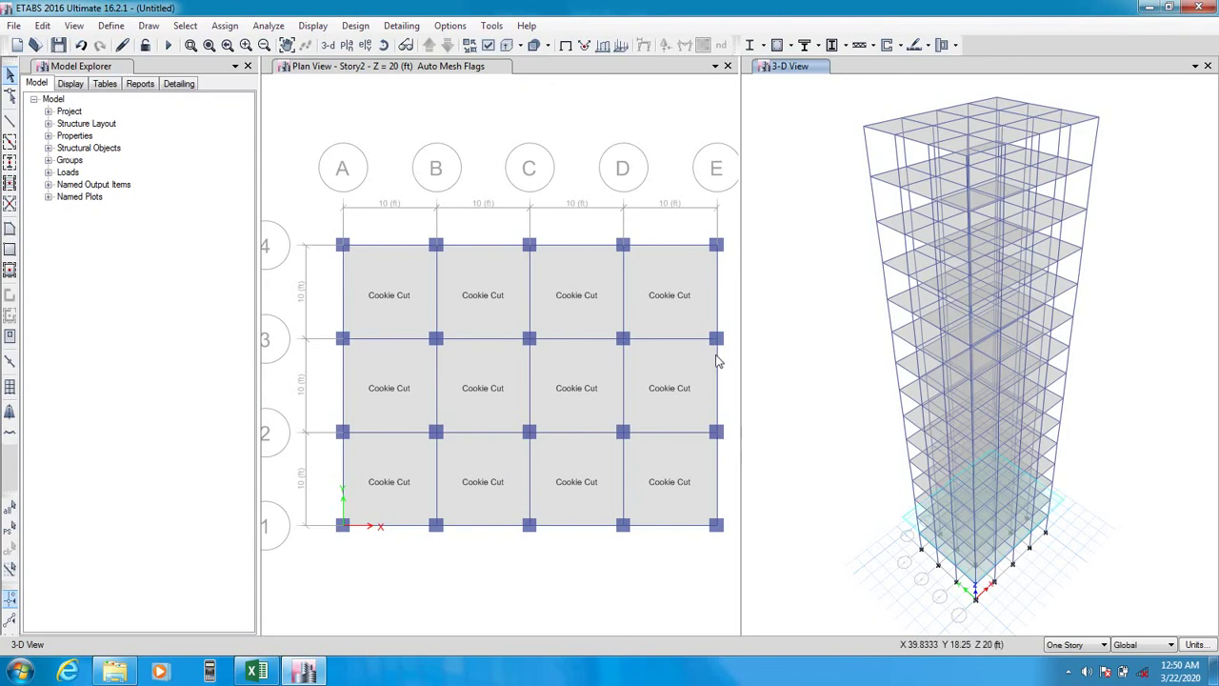
left_click(257, 673)
scroll(238, 457, "down", 10)
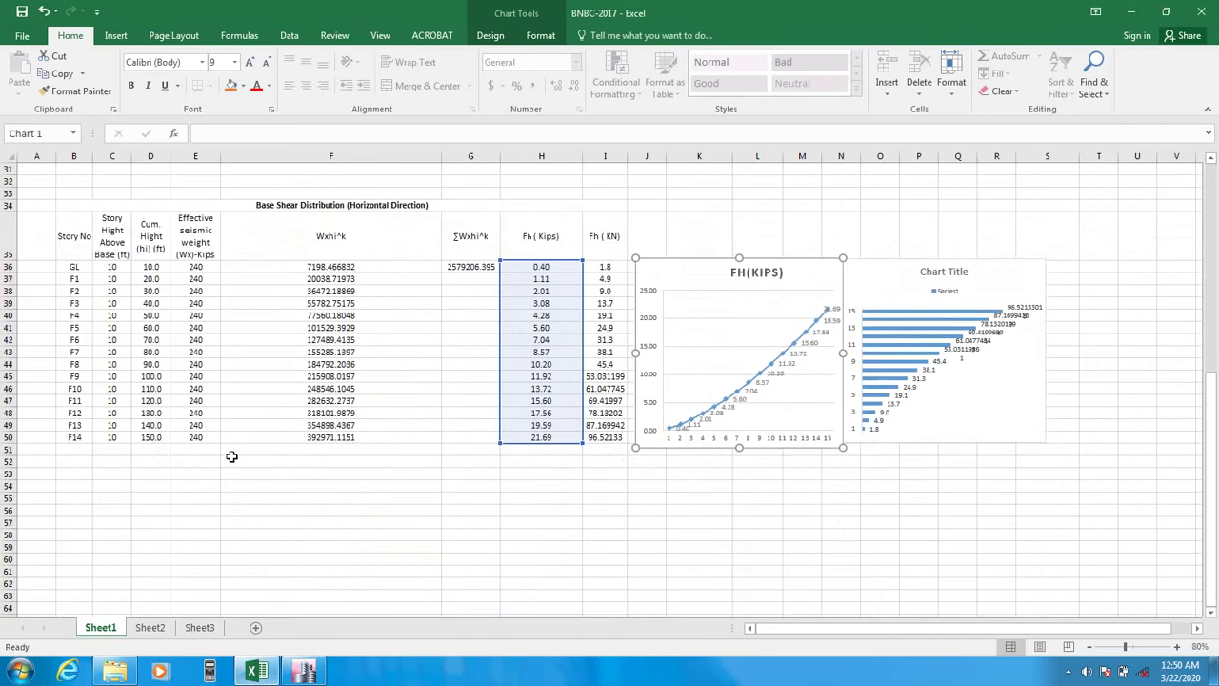
scroll(267, 381, "up", 8)
scroll(293, 205, "down", 2)
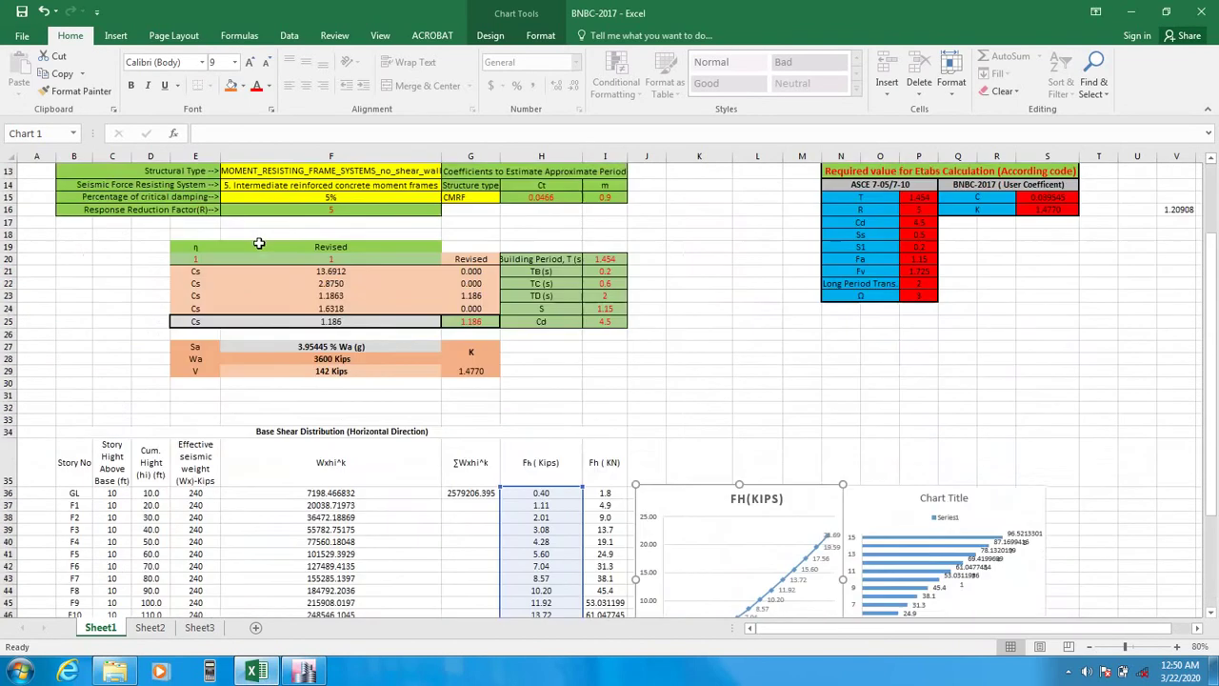
scroll(294, 206, "down", 6)
scroll(245, 353, "up", 11)
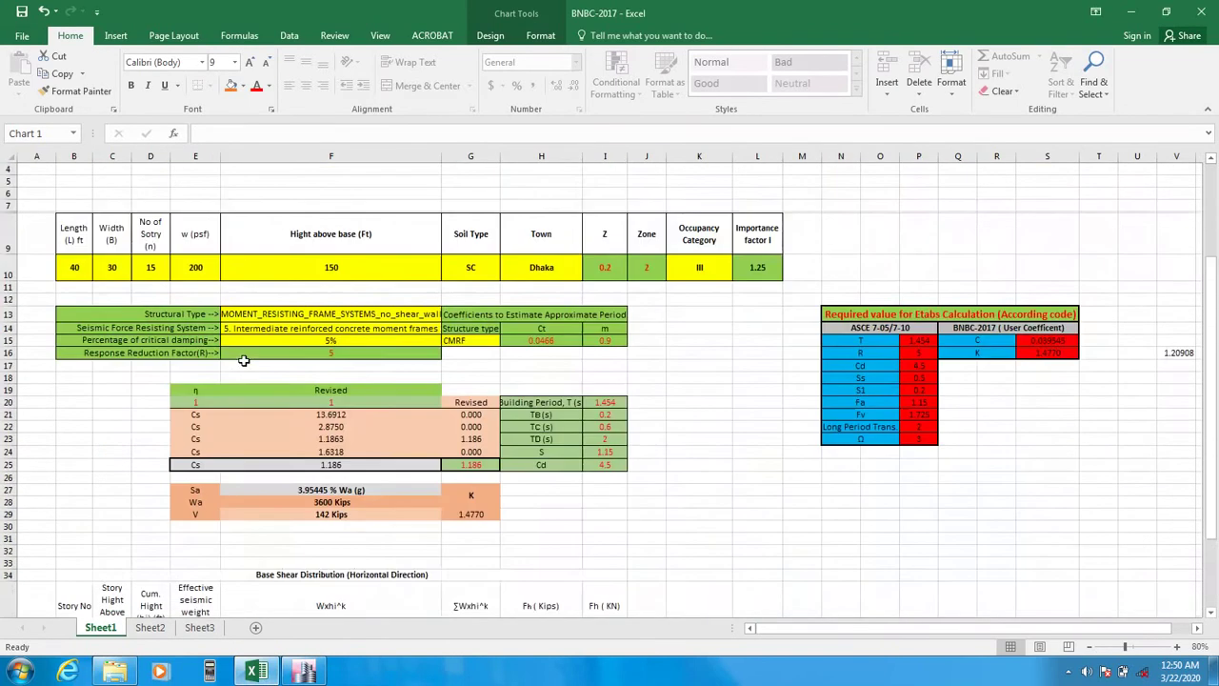
- Switch back to ETABS and show the Story Data table from the model's structure layout tables
scroll(245, 353, "down", 3)
left_click(304, 672)
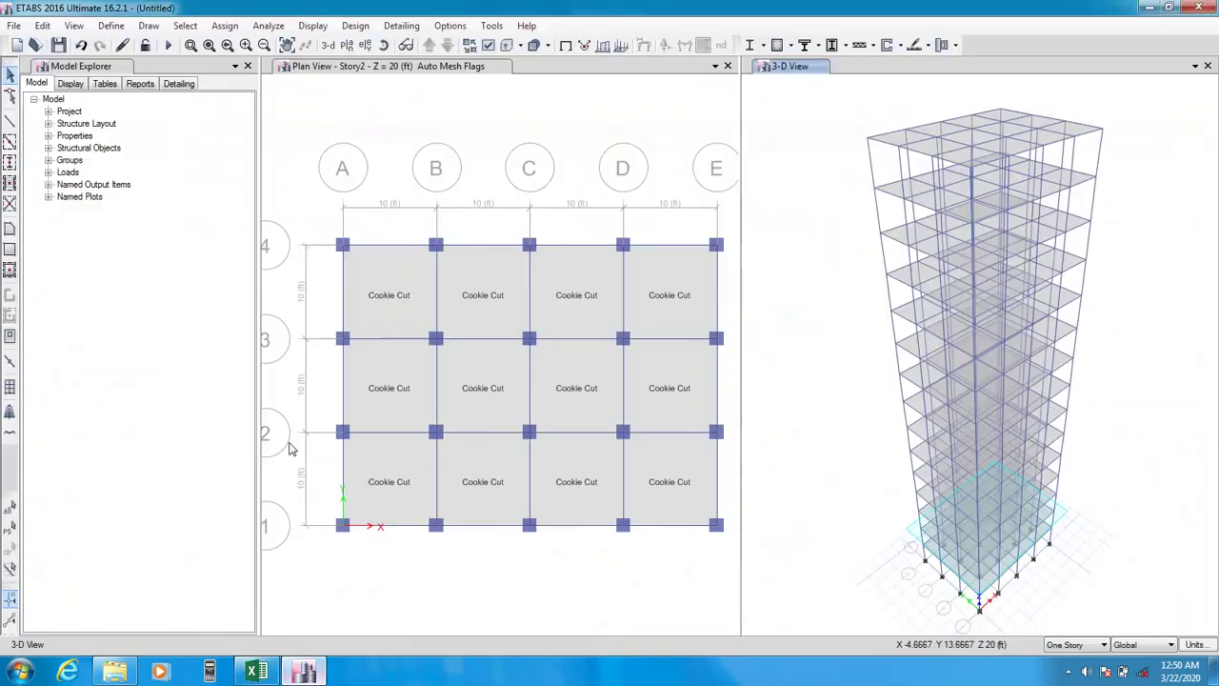
left_click(110, 26)
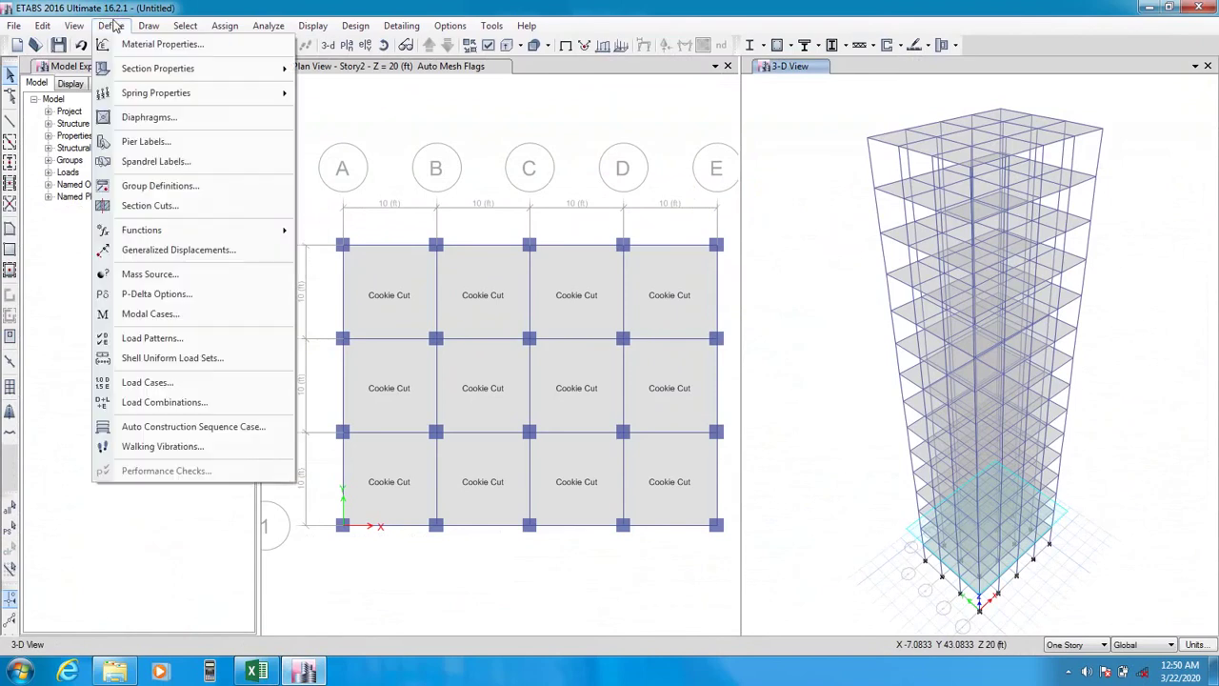
left_click(352, 108)
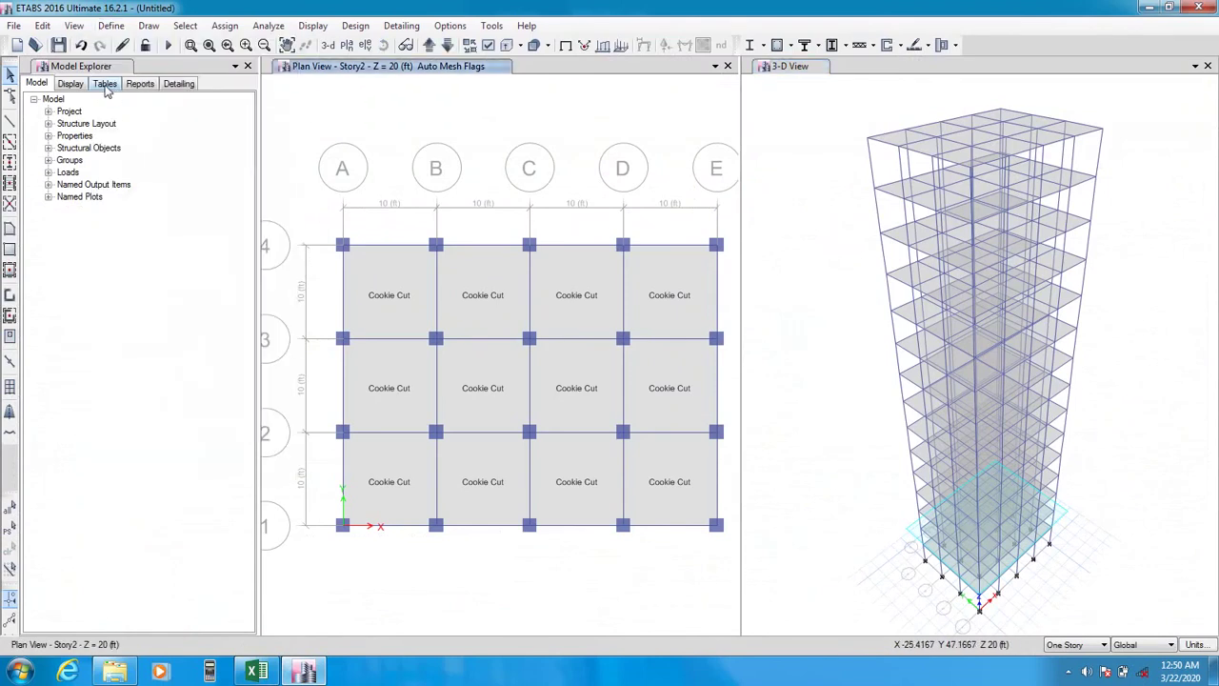
left_click(105, 85)
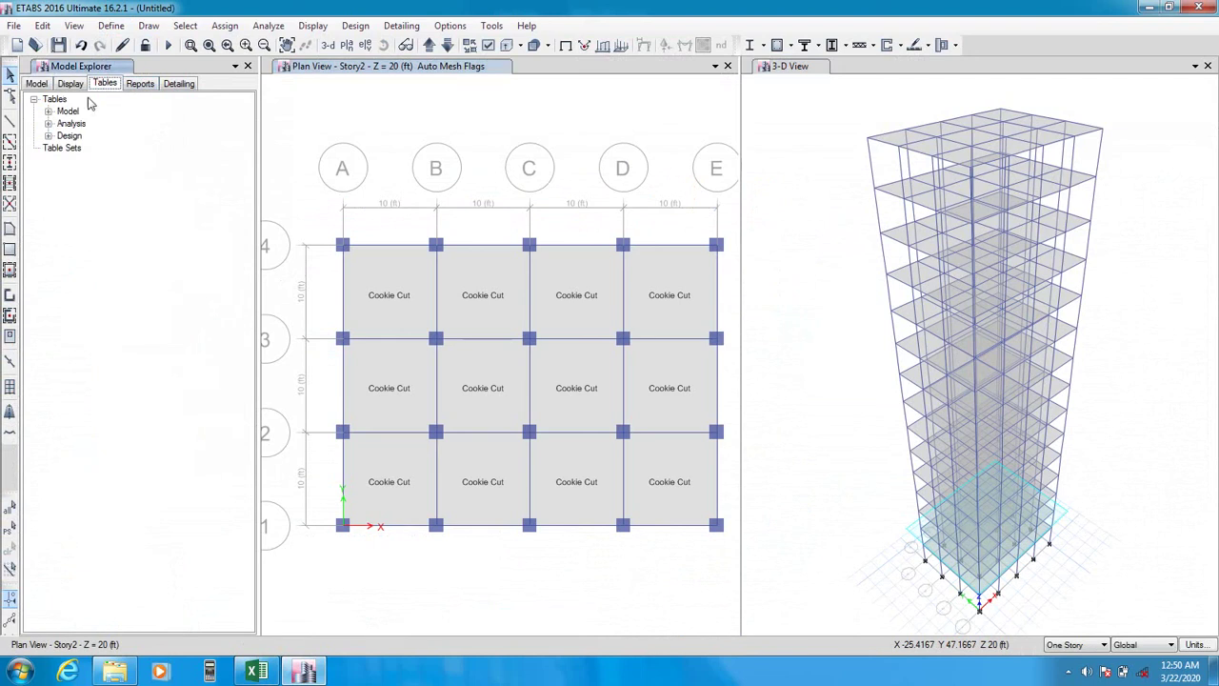
left_click(49, 111)
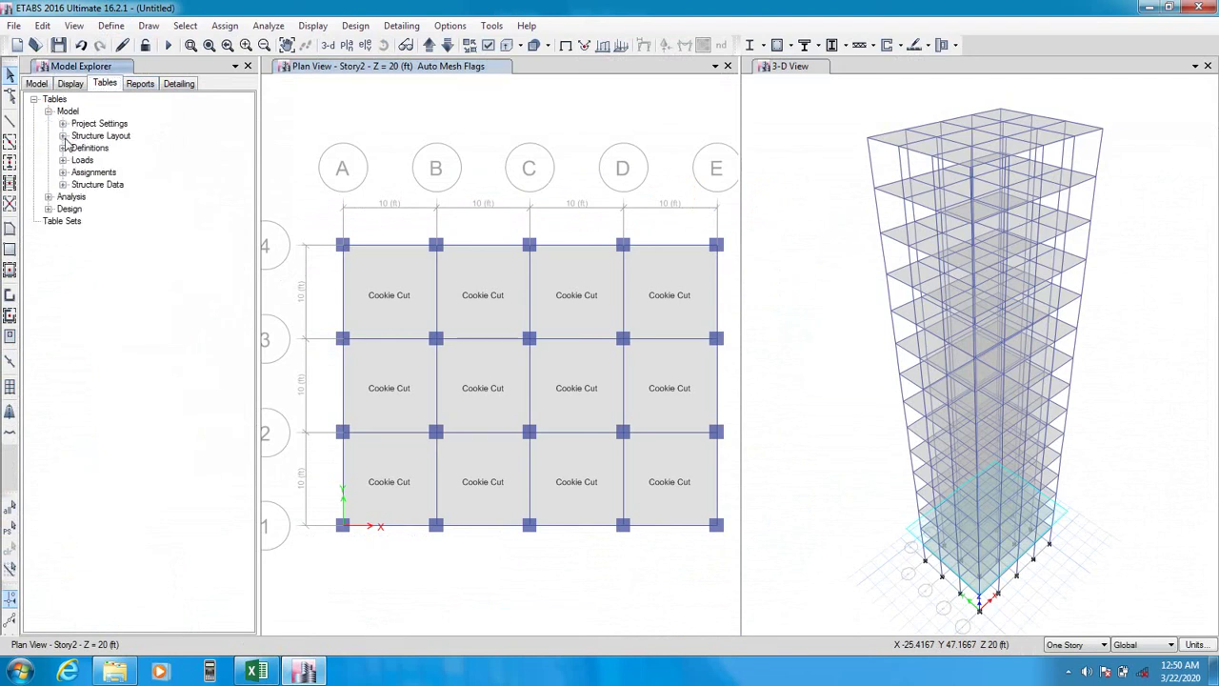
left_click(63, 136)
left_click(91, 150)
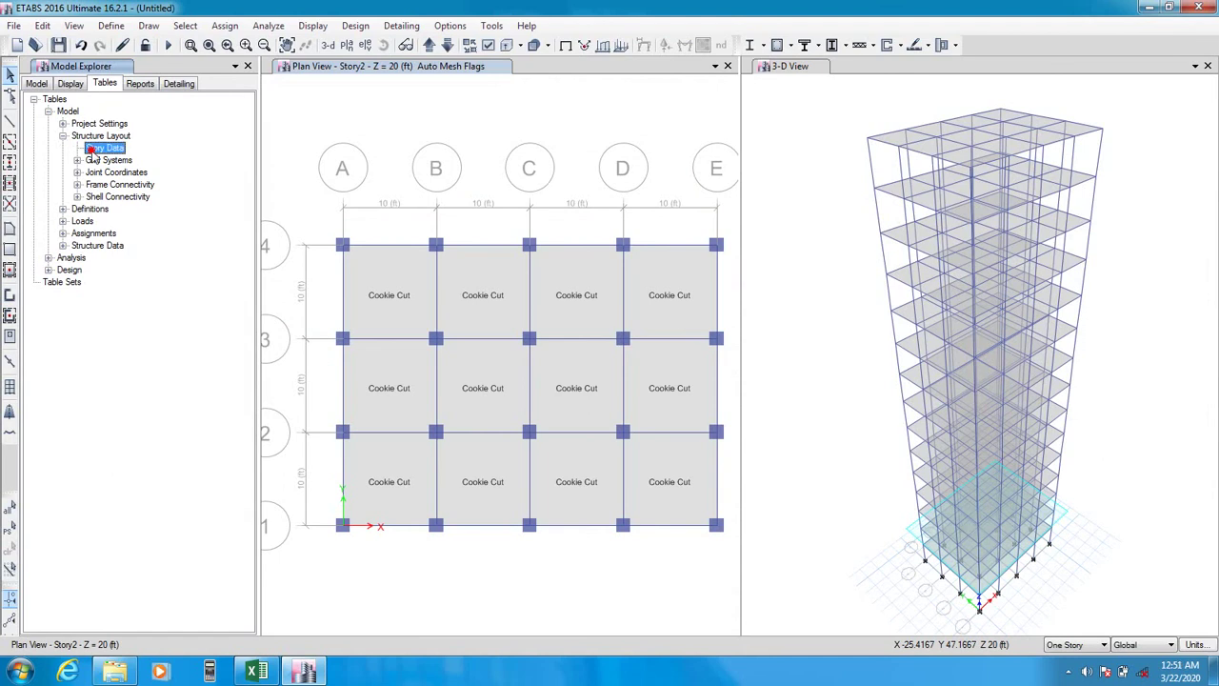
double_click(104, 149)
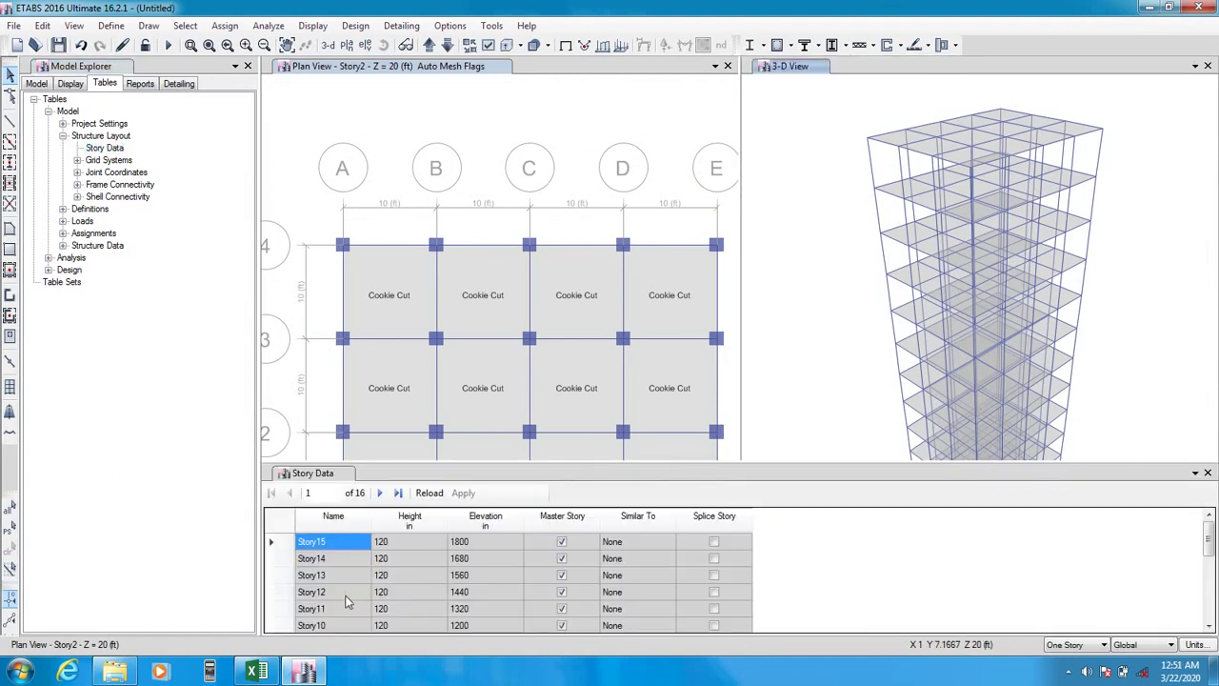
left_click_drag(1213, 555, 1212, 514)
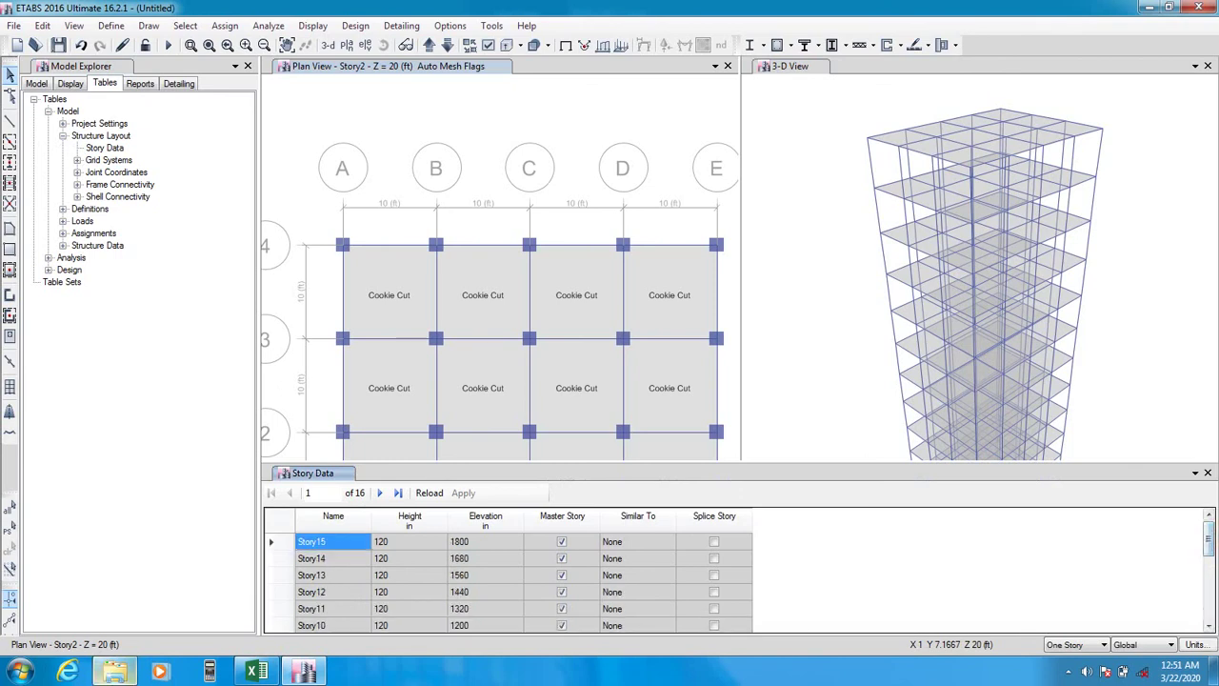
scroll(327, 578, "down", 1)
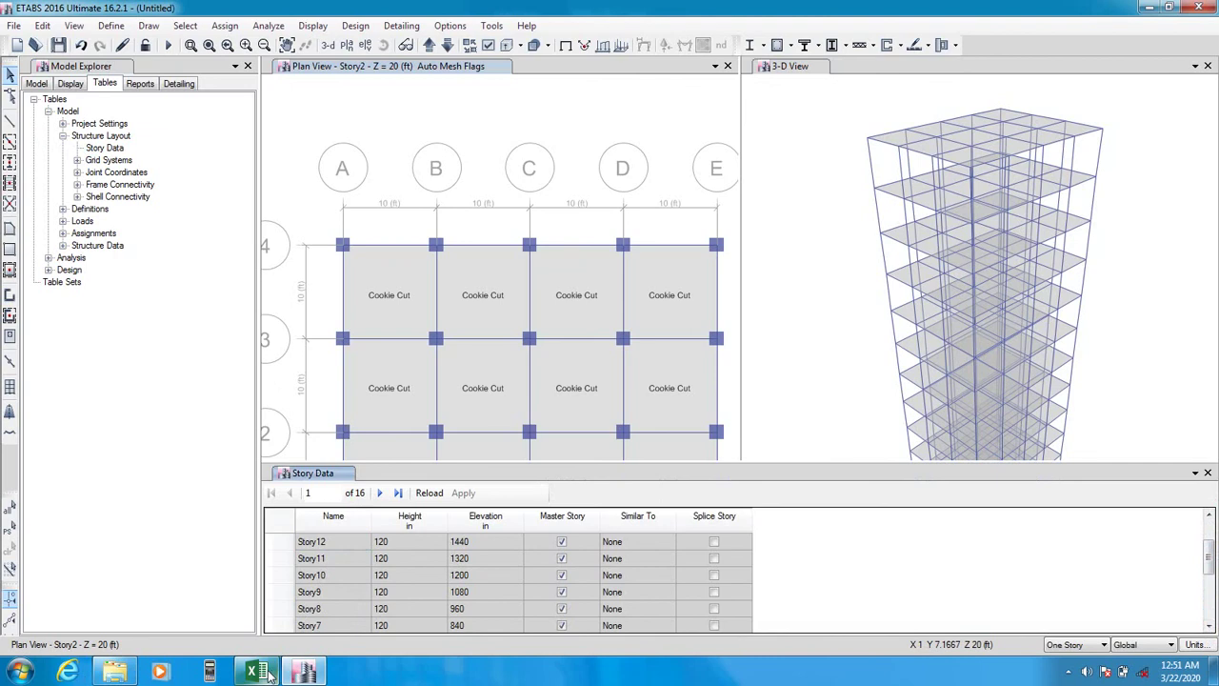
- Compare the story names in the ETABS Story Data table with those in the workbook's base shear distribution table
left_click(256, 671)
scroll(170, 499, "down", 5)
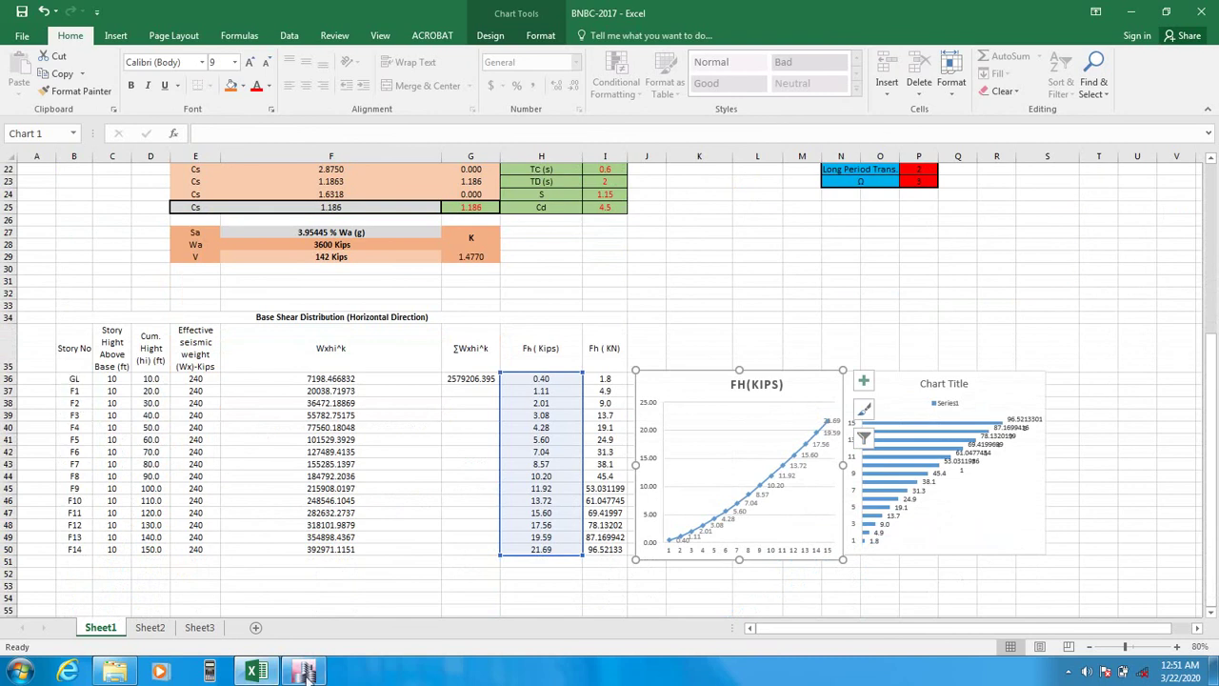
mouse_move(268, 676)
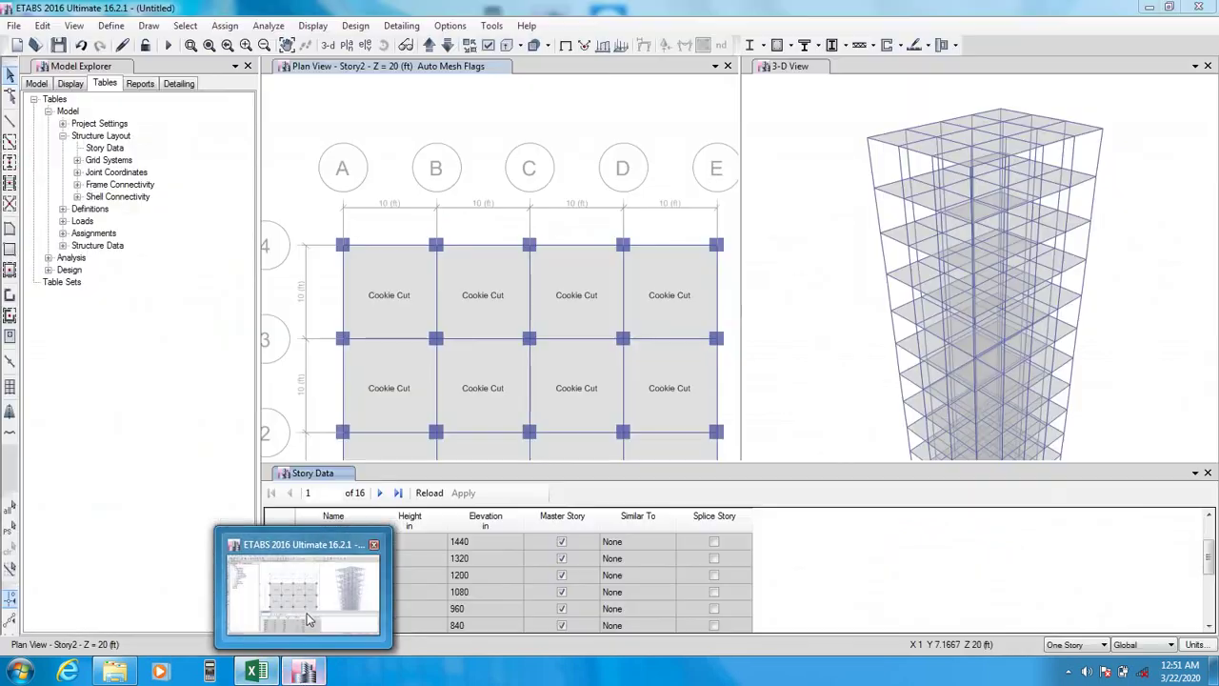
left_click(307, 620)
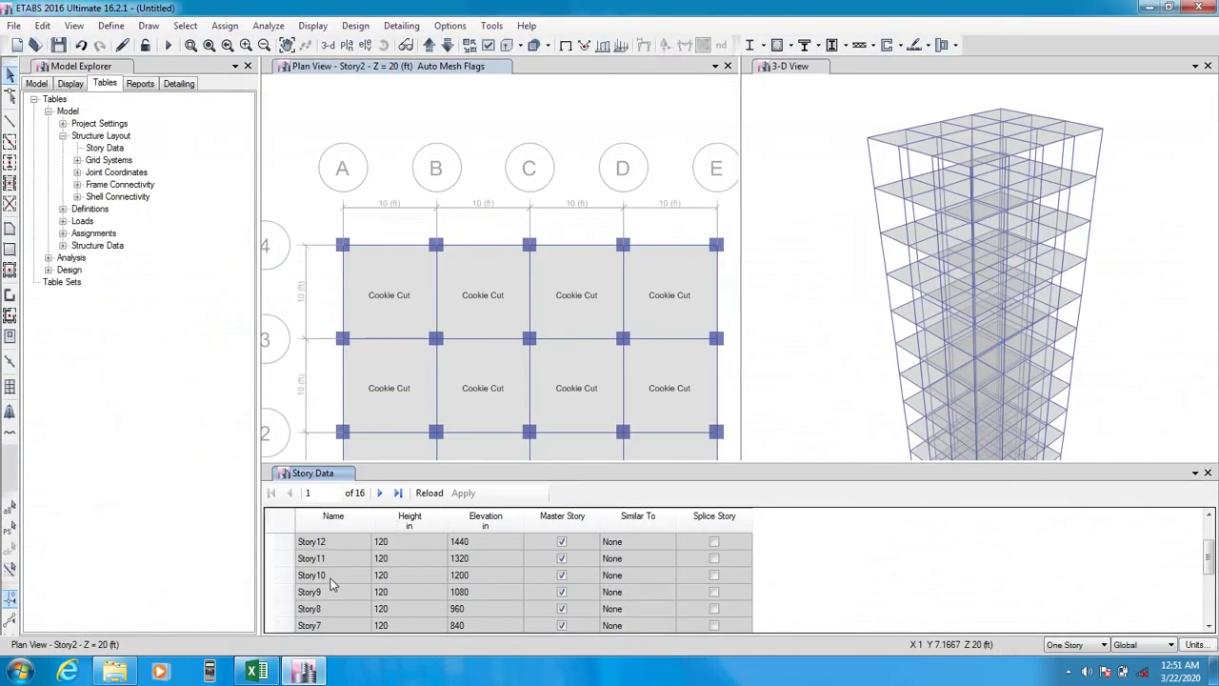
scroll(329, 591, "down", 3)
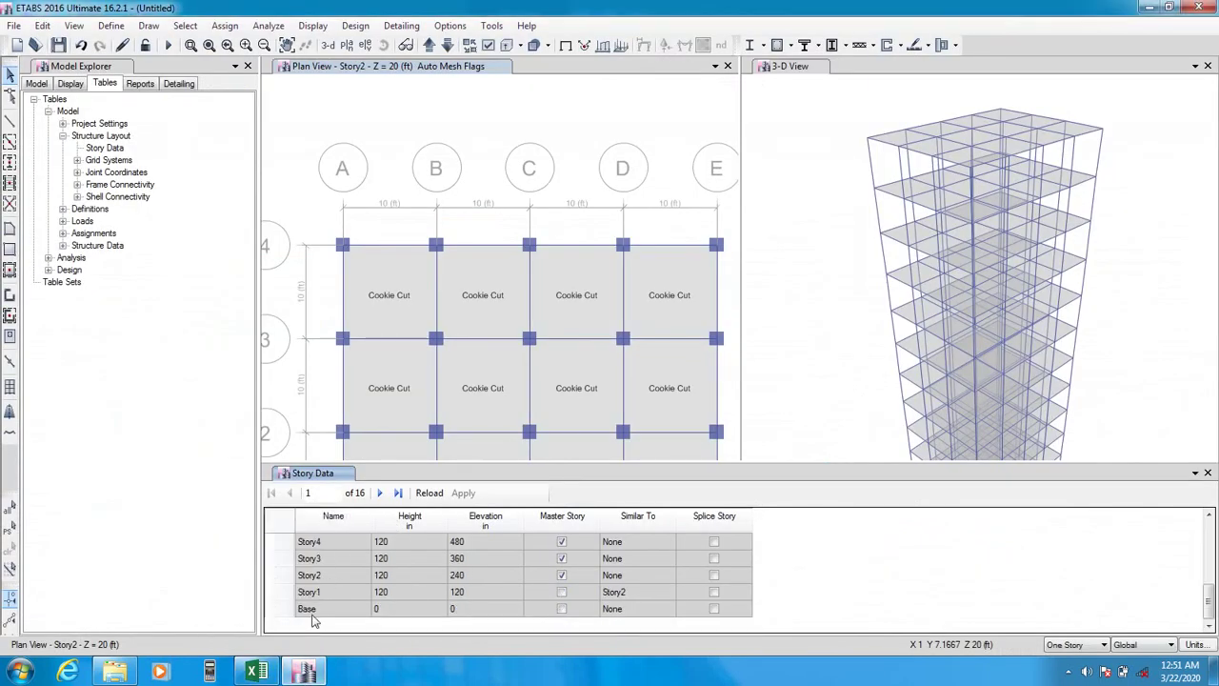
scroll(320, 620, "up", 4)
scroll(329, 562, "down", 4)
left_click(318, 592)
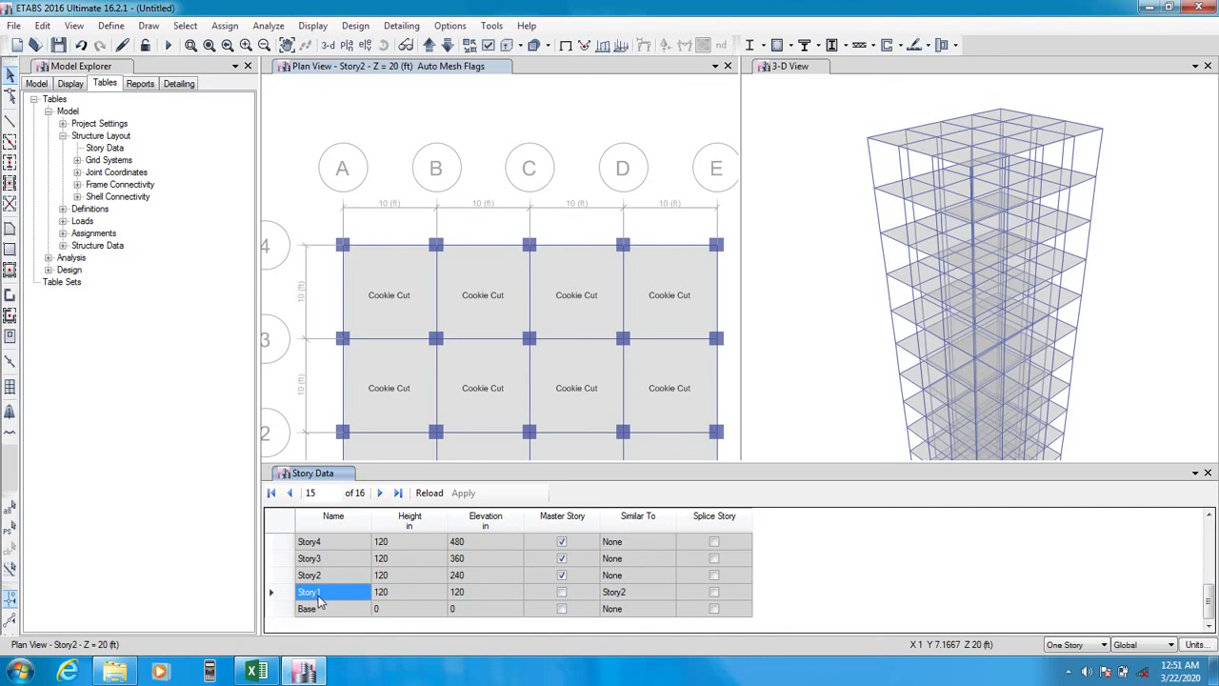
left_click(255, 671)
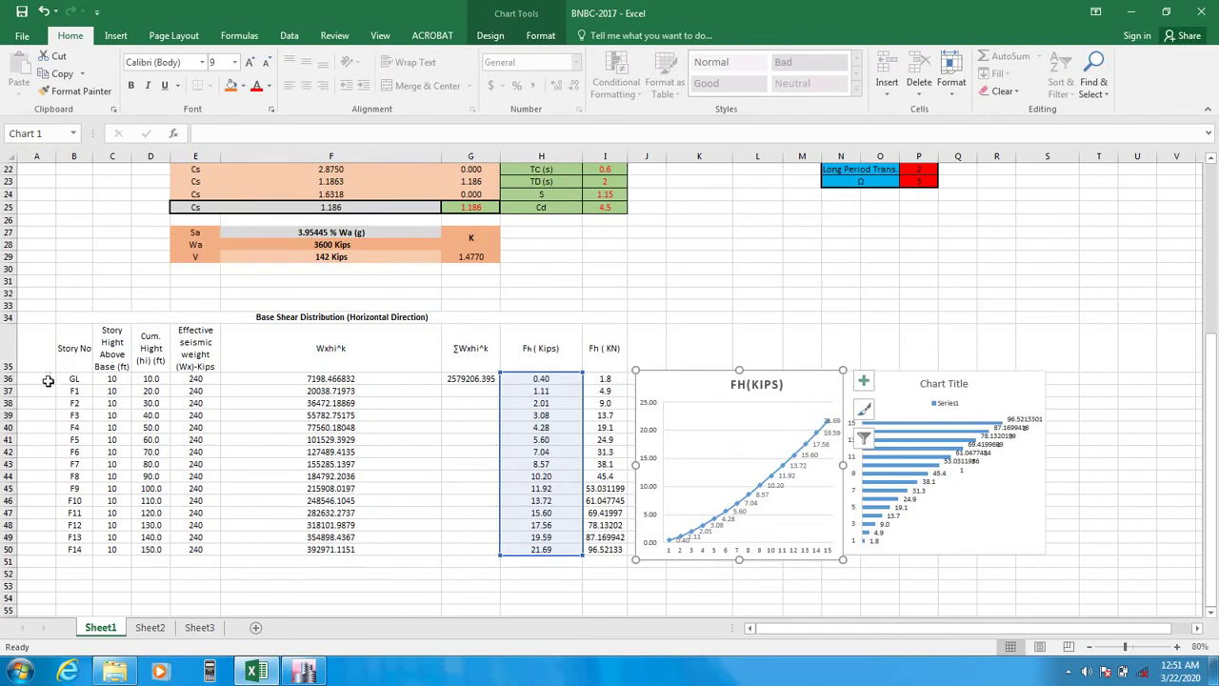
- Return to ETABS and sort the Story Data table by story name in ascending order
left_click(322, 674)
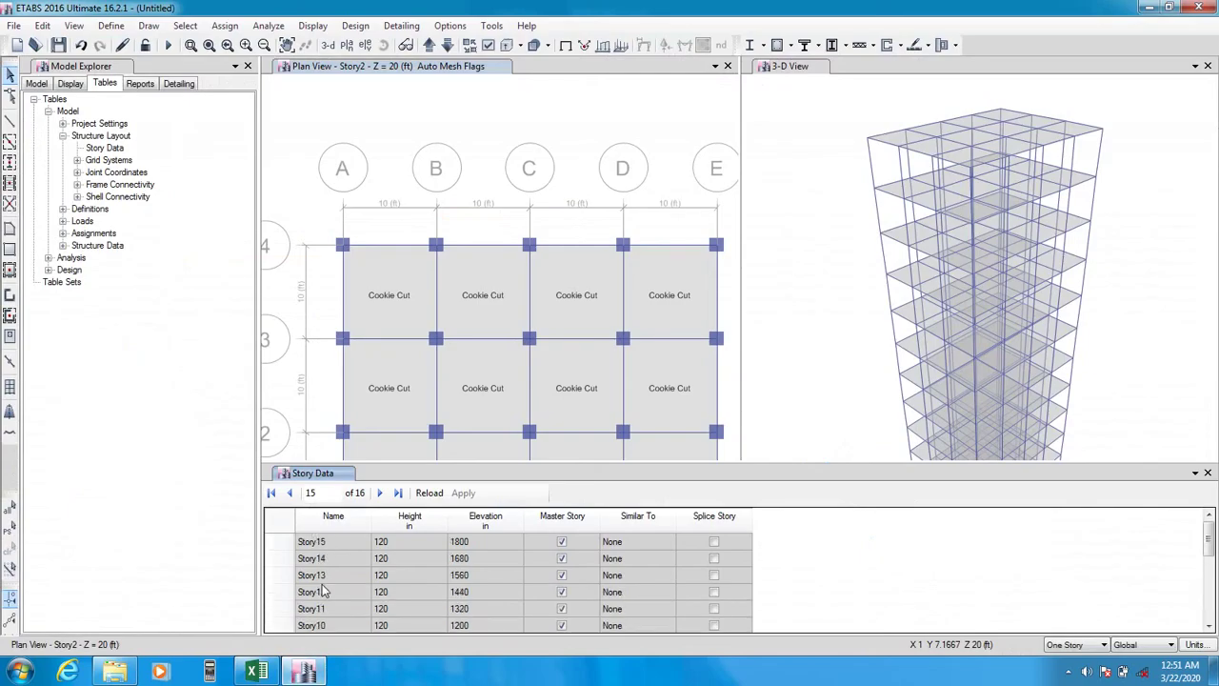
left_click(330, 524)
right_click(330, 526)
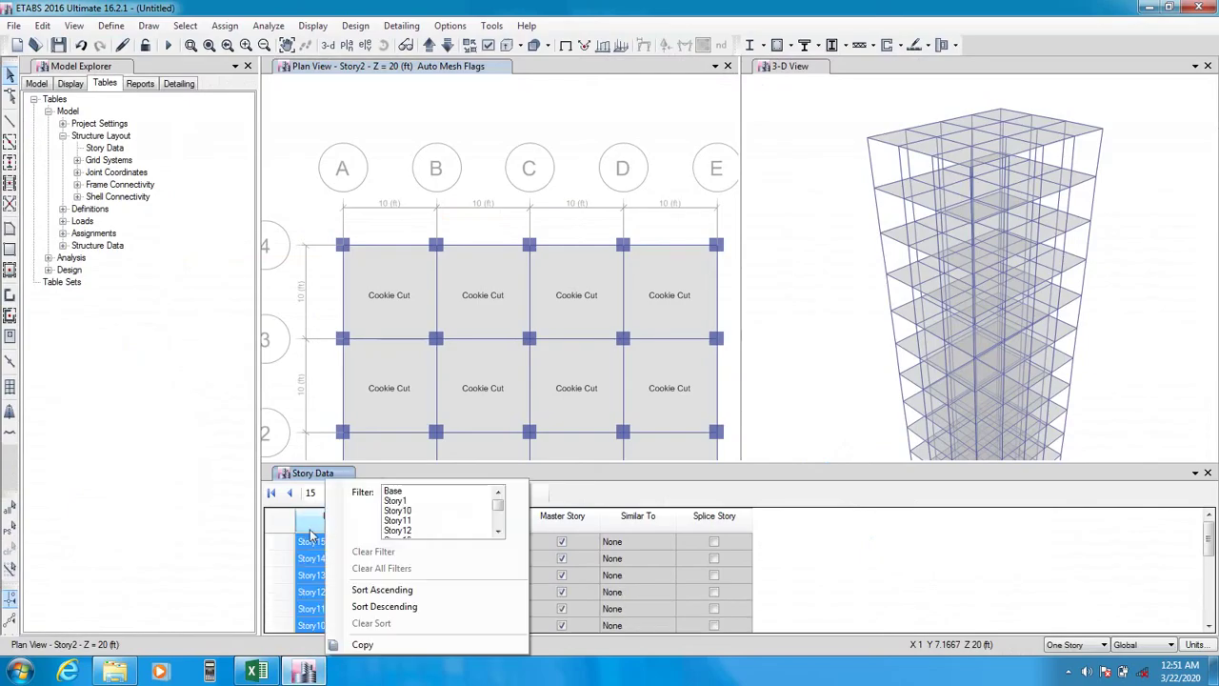
left_click(390, 591)
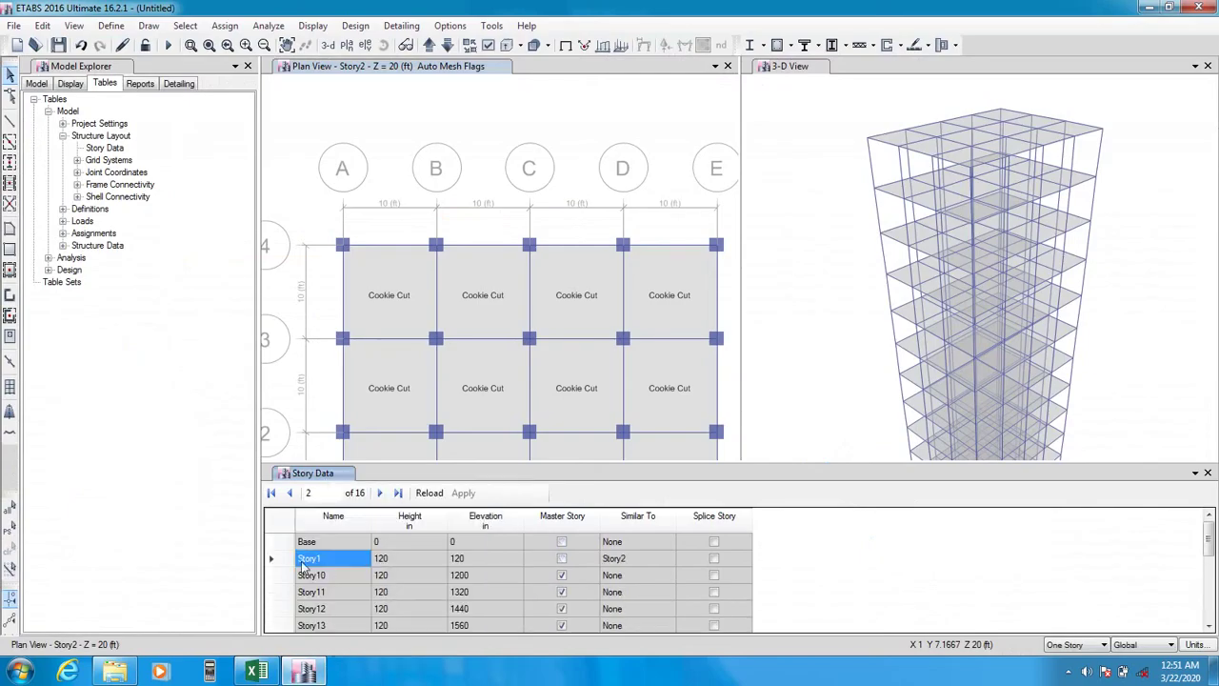
left_click_drag(303, 564, 333, 562)
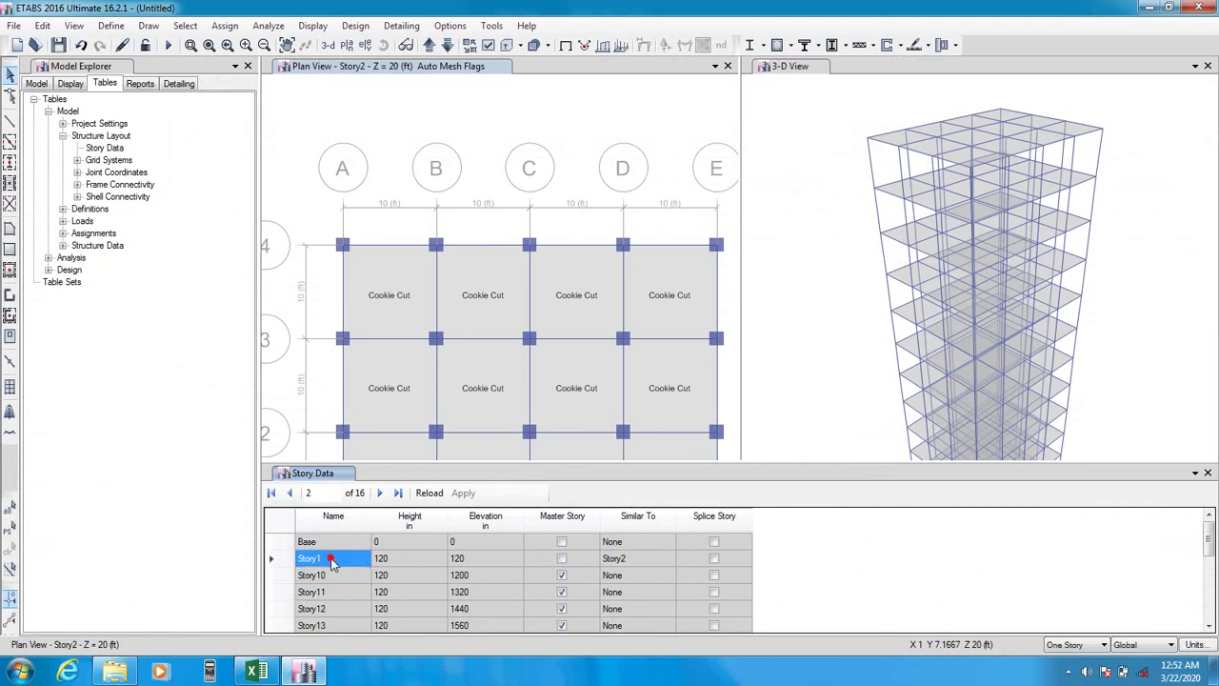
left_click(173, 545)
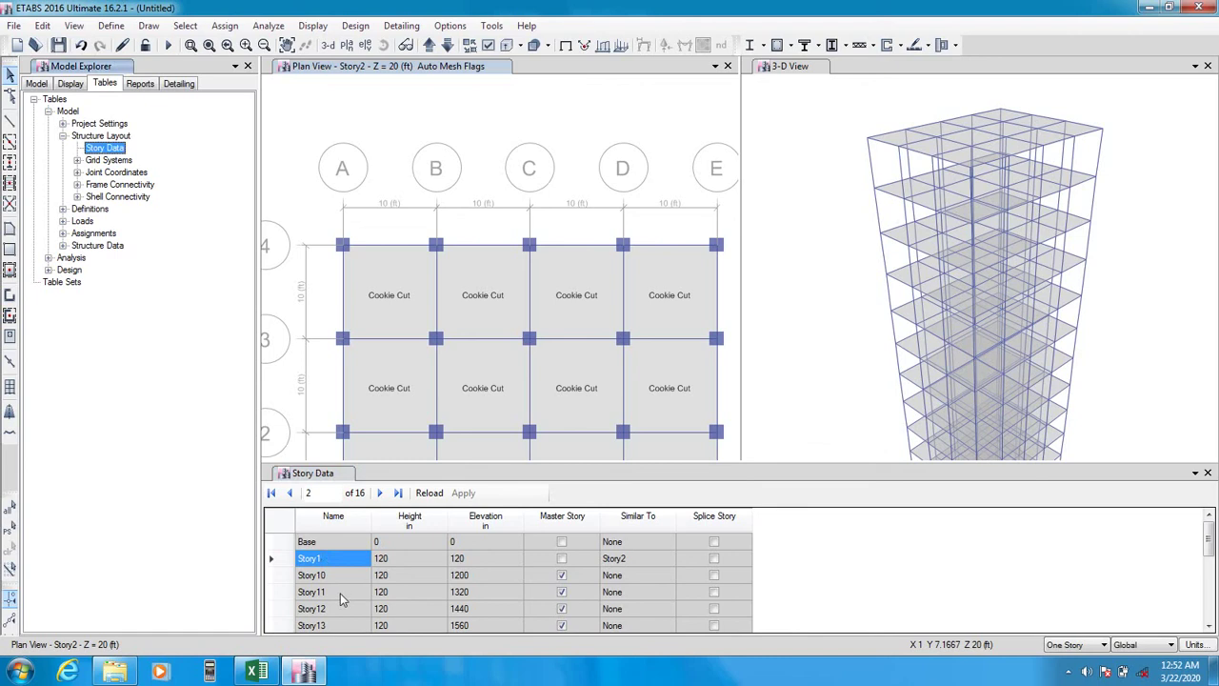
- Open the model's story data for modification from the story and grid system settings
left_click(40, 27)
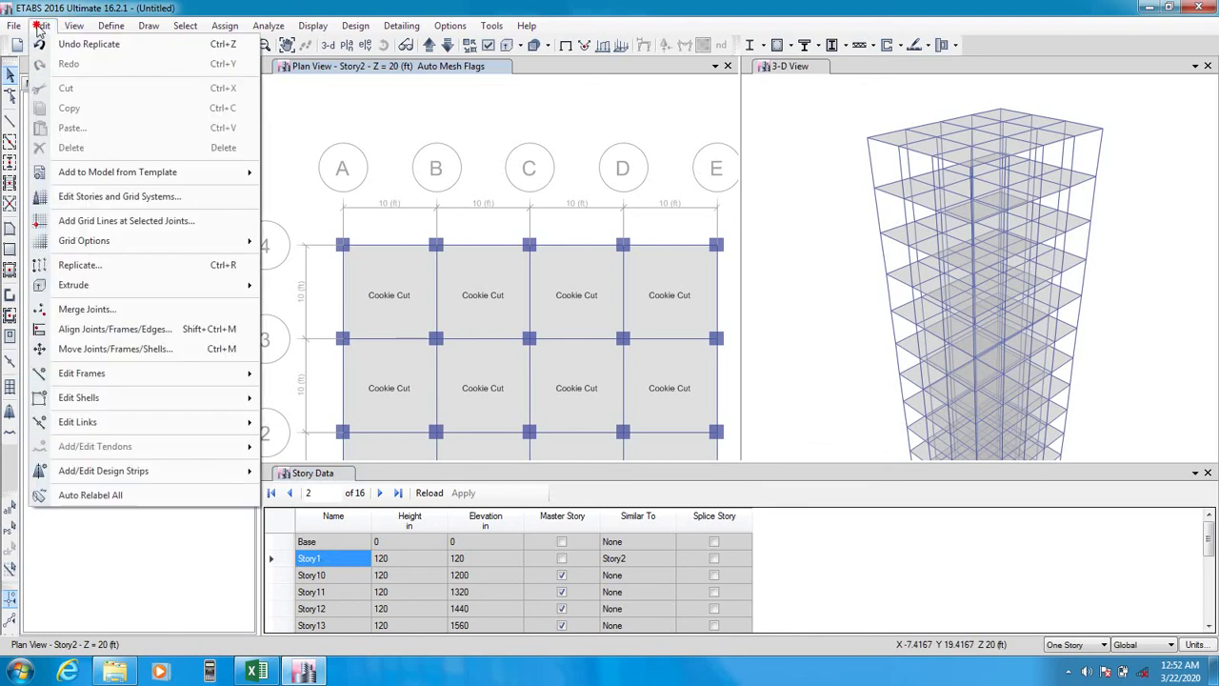
left_click(86, 196)
left_click_drag(512, 120, 231, 123)
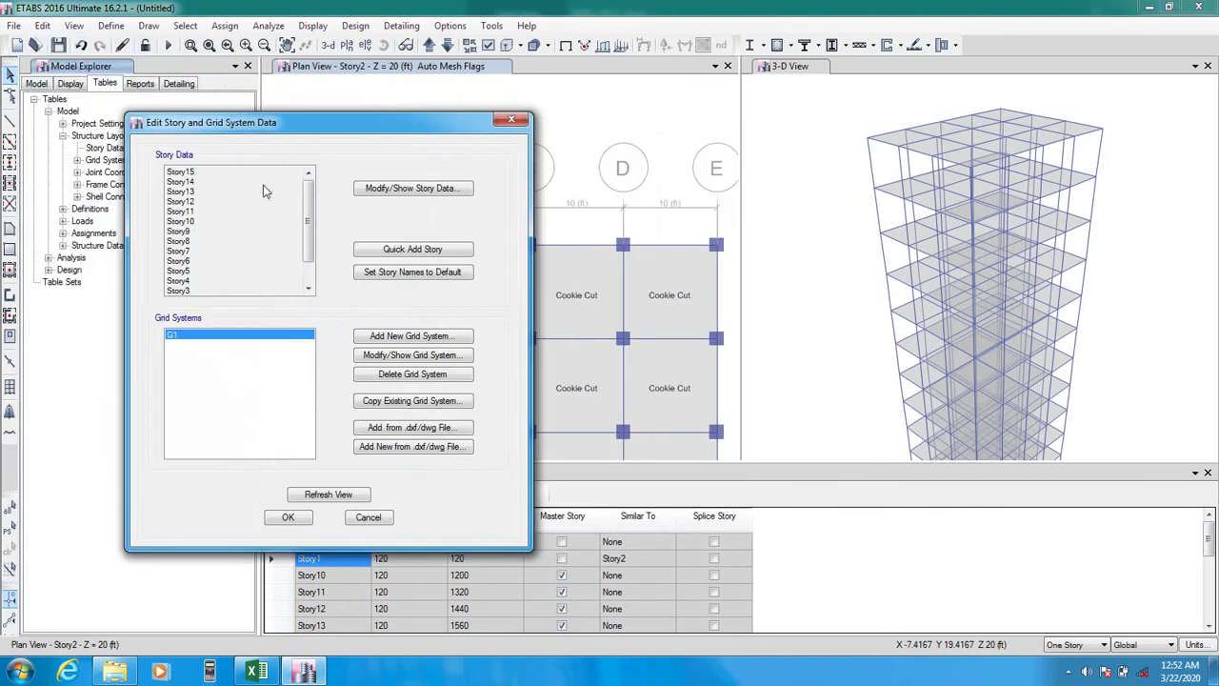
left_click(402, 193)
left_click_drag(433, 160, 328, 77)
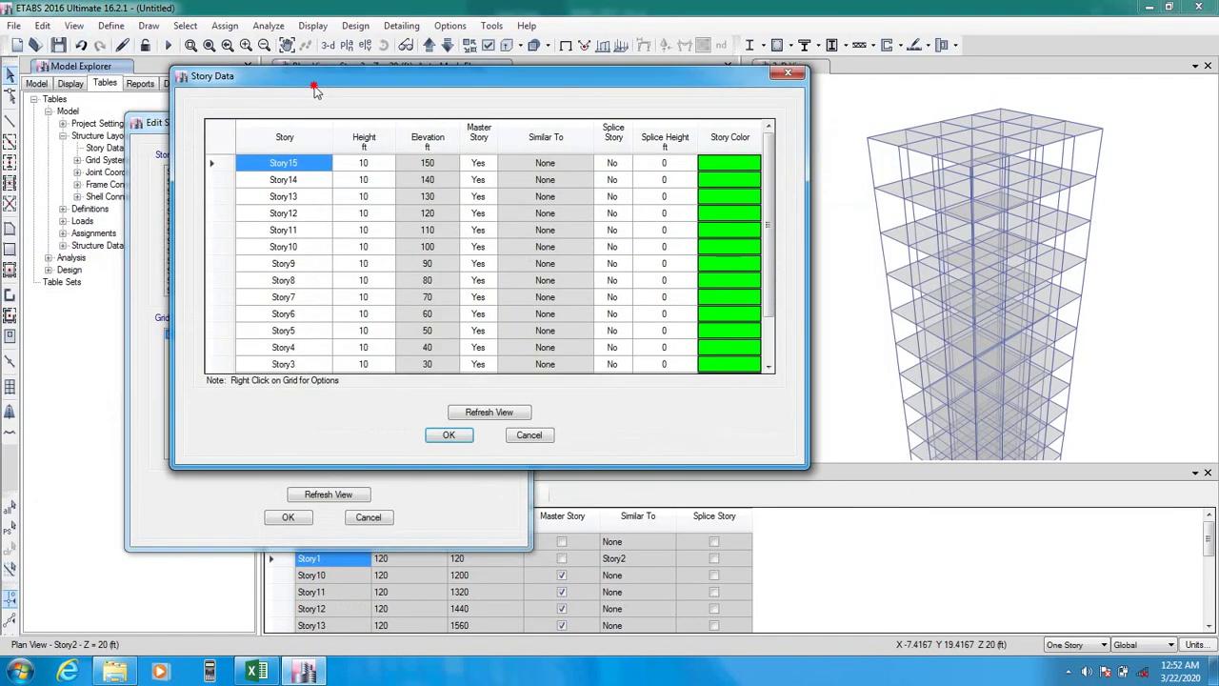
double_click(284, 348)
double_click(284, 364)
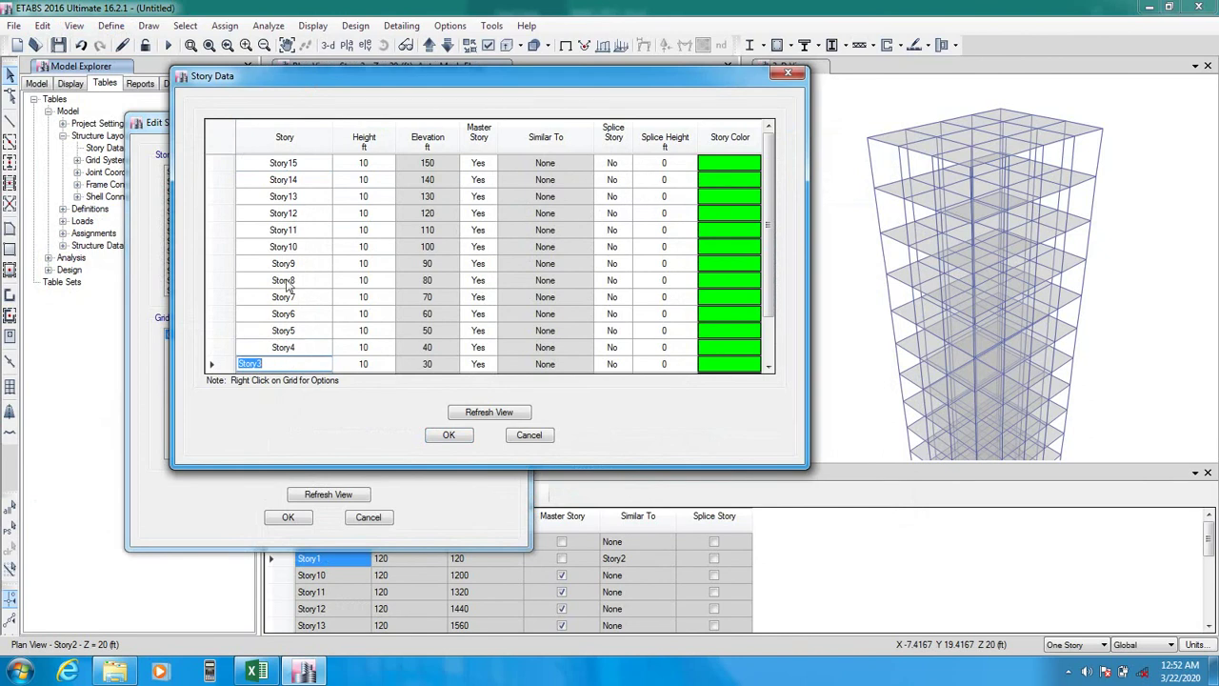
double_click(305, 245)
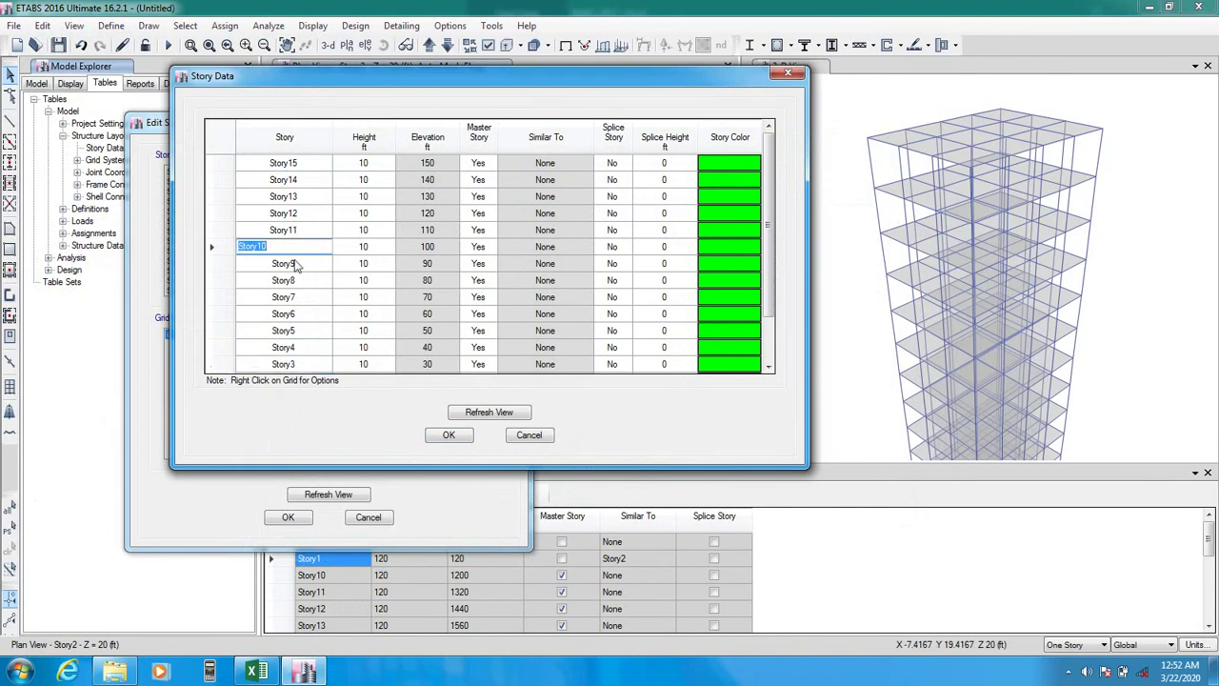
double_click(297, 263)
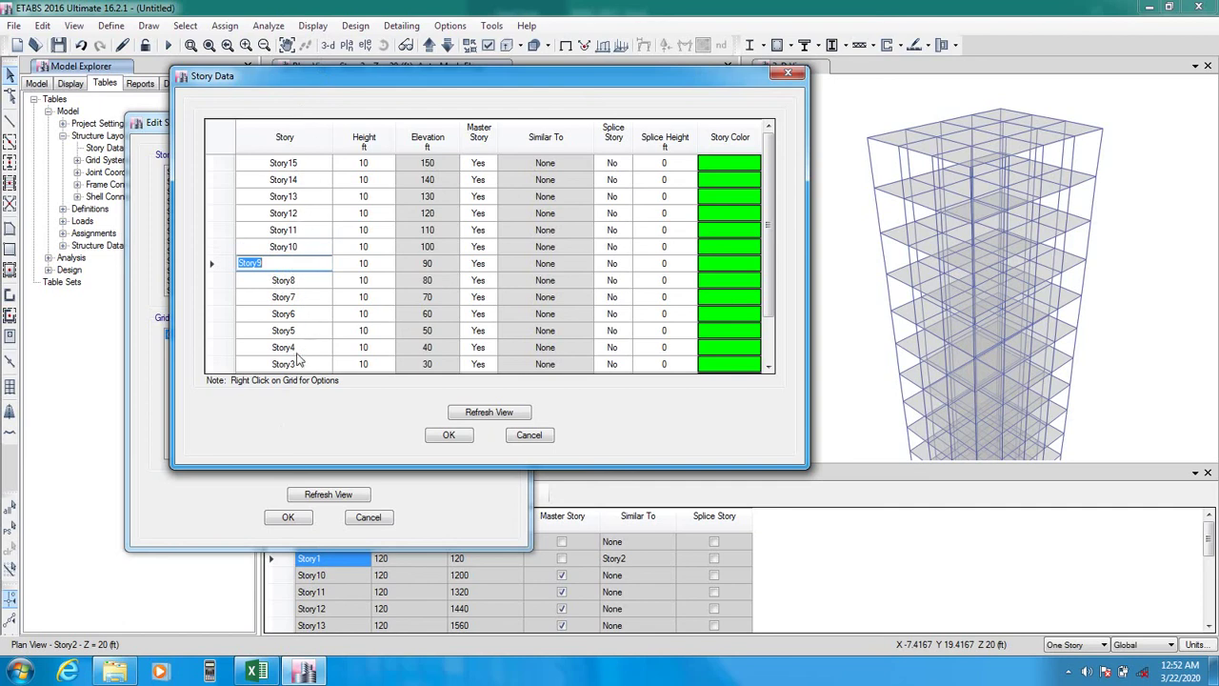
left_click(286, 282)
left_click(293, 348)
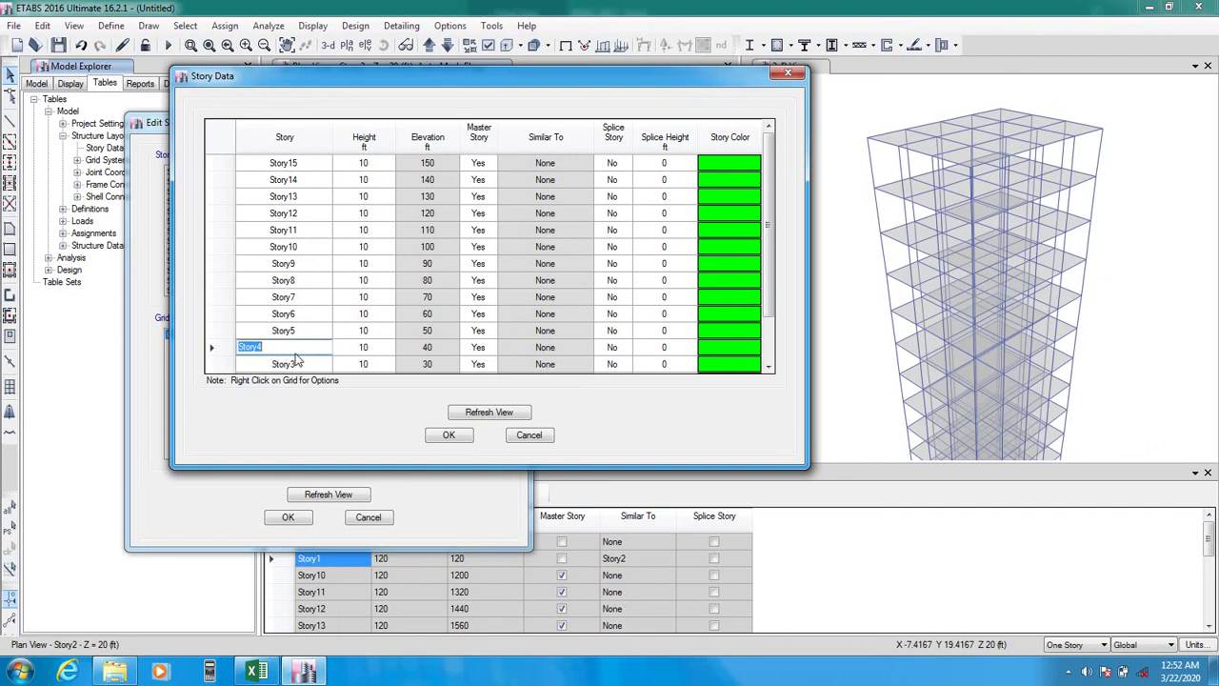
left_click(291, 367)
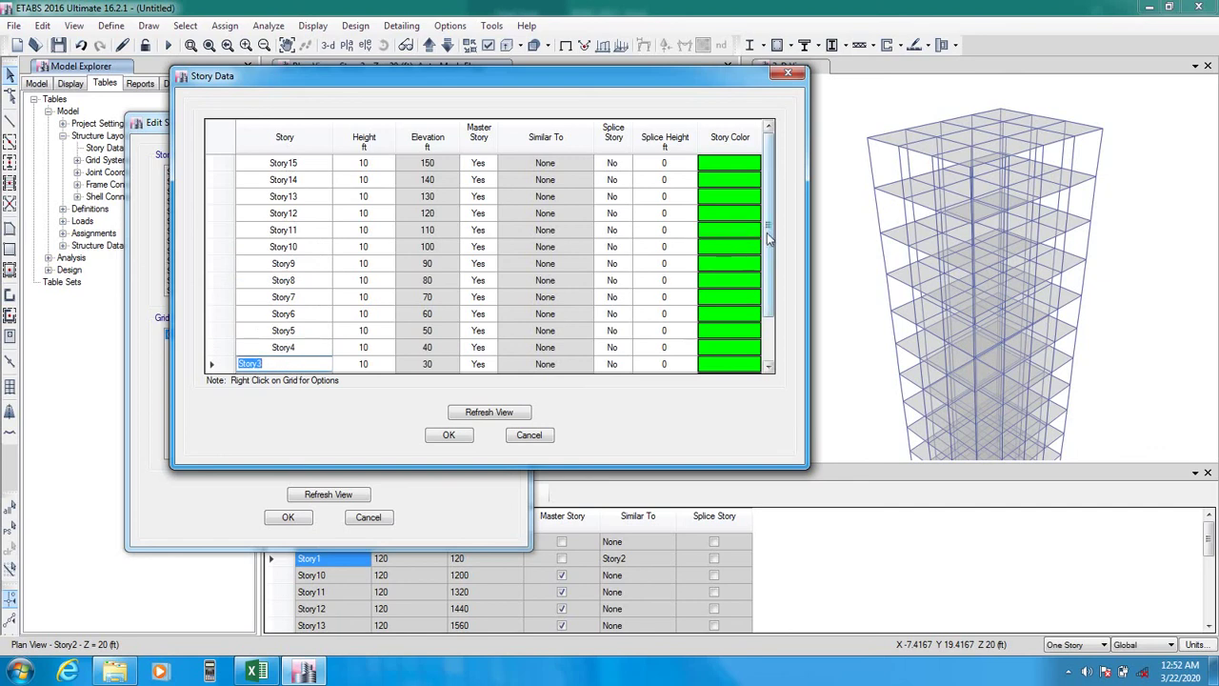
- Rename Story1 through Story5 as F1, F2, F3, F4 and F5 in the story data
scroll(671, 329, "down", 1)
left_click(291, 347)
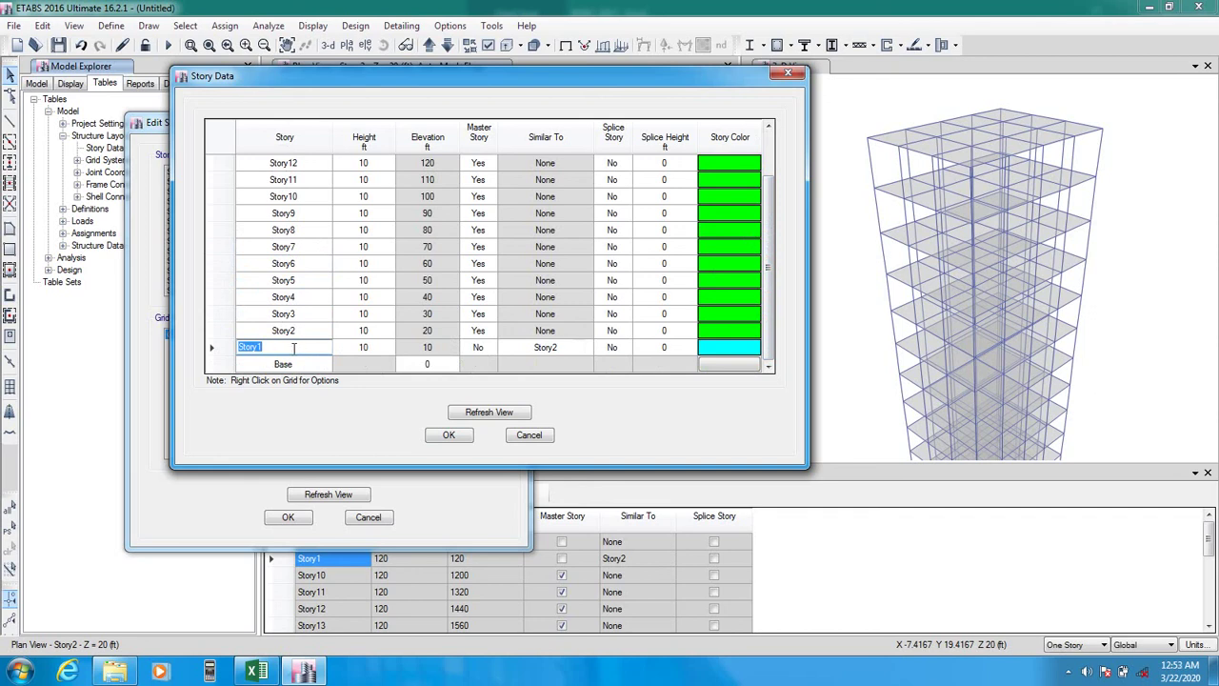
type("F1")
left_click(295, 331)
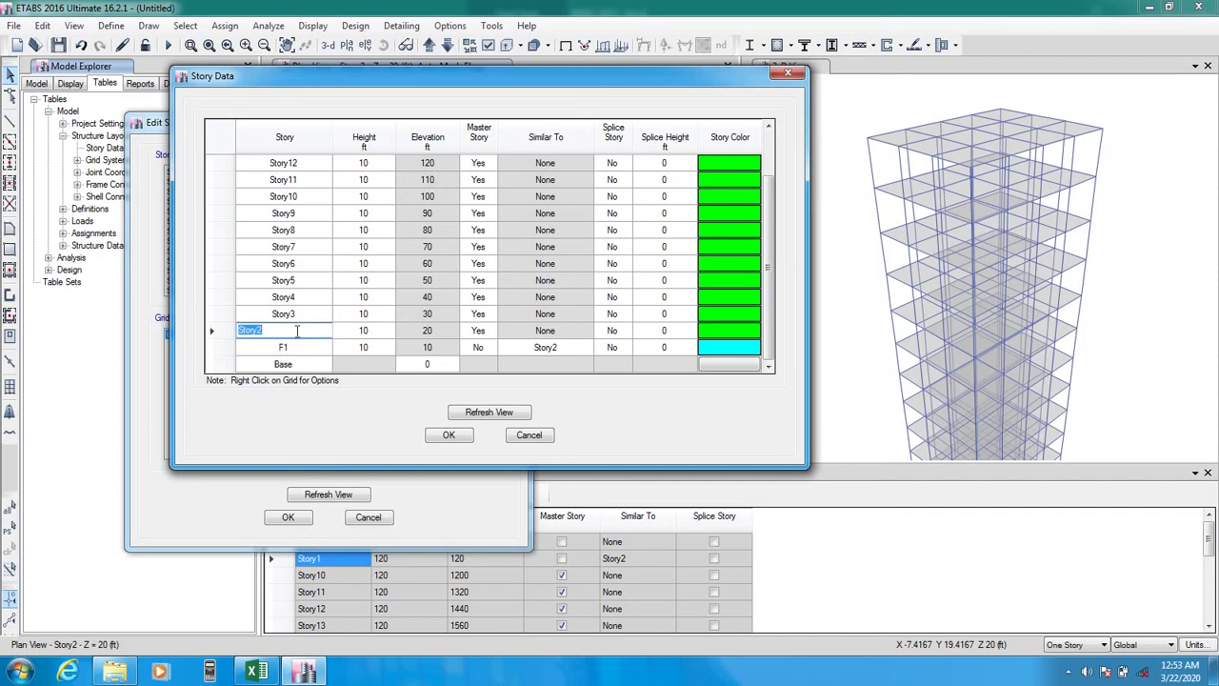
type("F2")
left_click(296, 315)
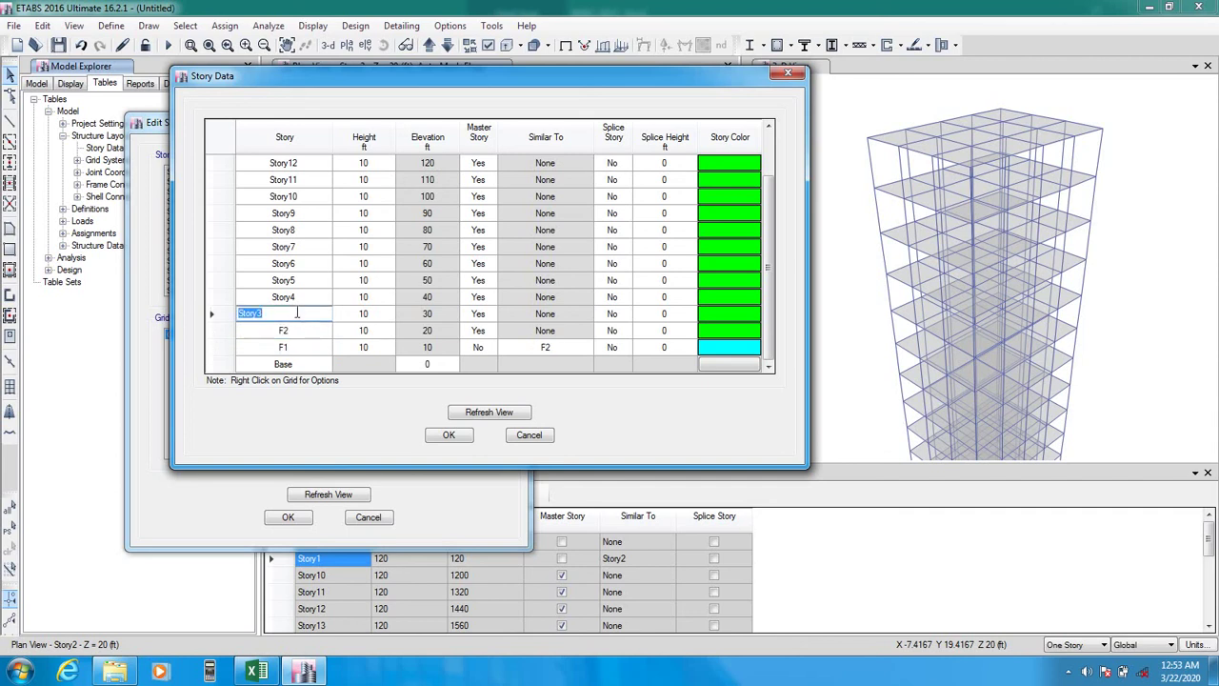
type("F3")
left_click(298, 303)
type("F")
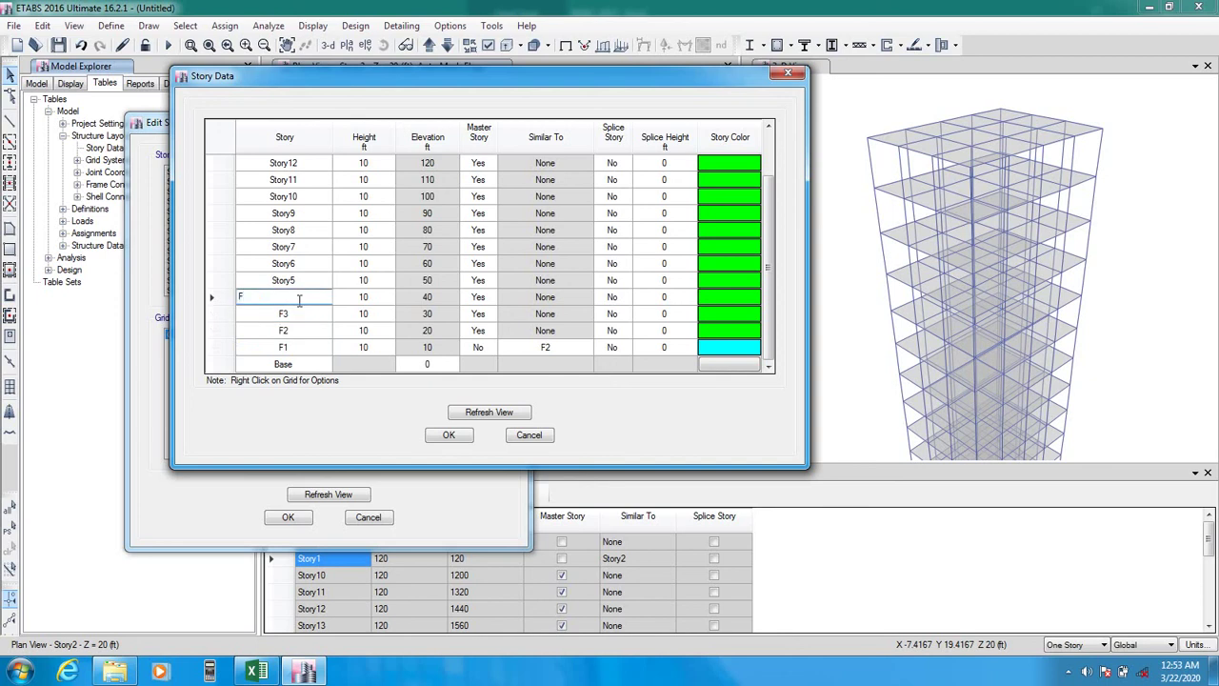
type("4")
left_click(299, 280)
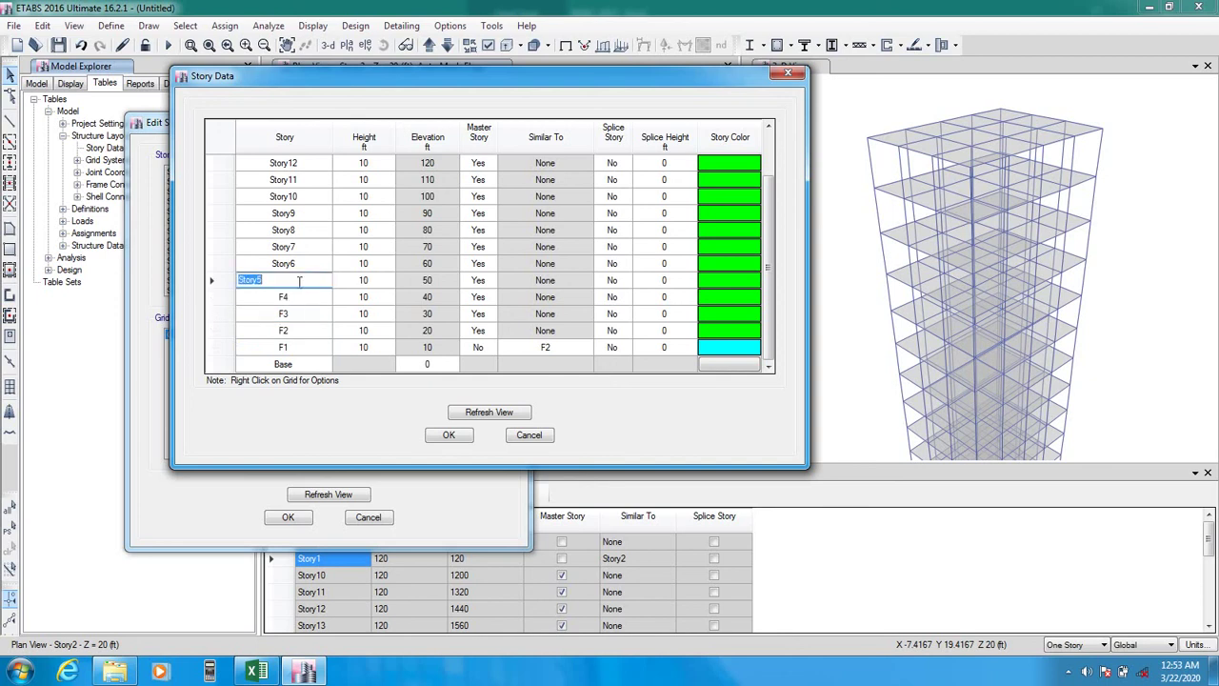
type("F5")
- Rename Story6 through Story9 as F6, F7, F8 and F9
left_click(297, 266)
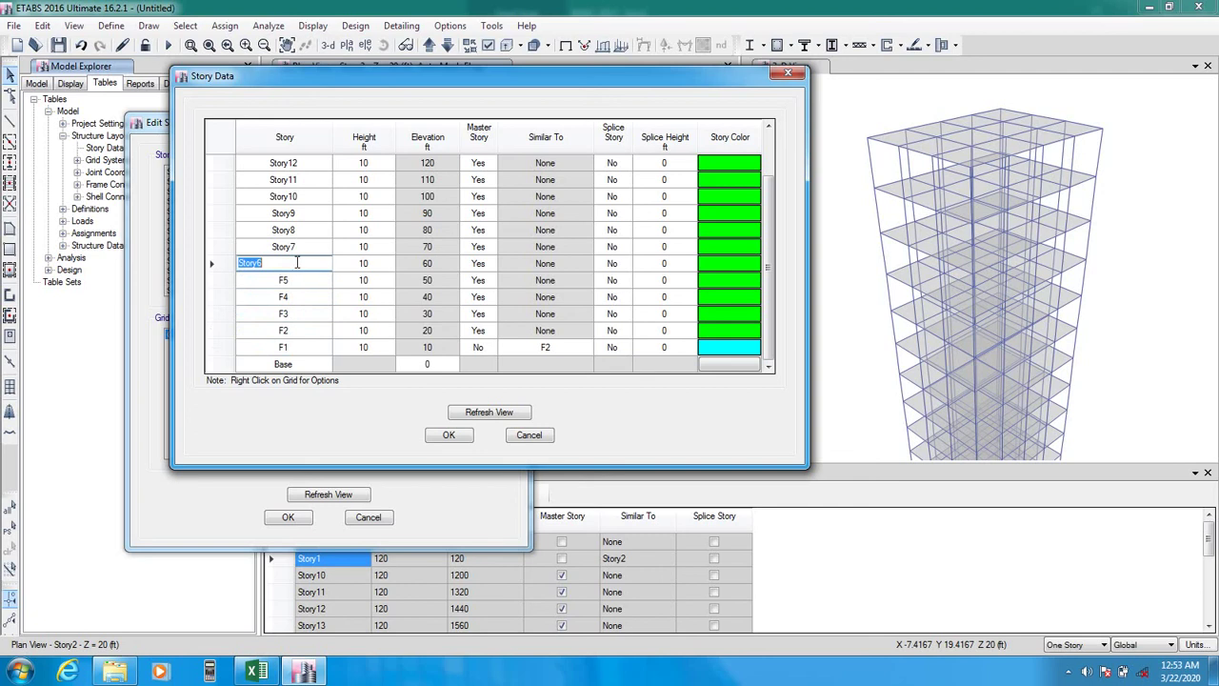
type("F6")
left_click(295, 248)
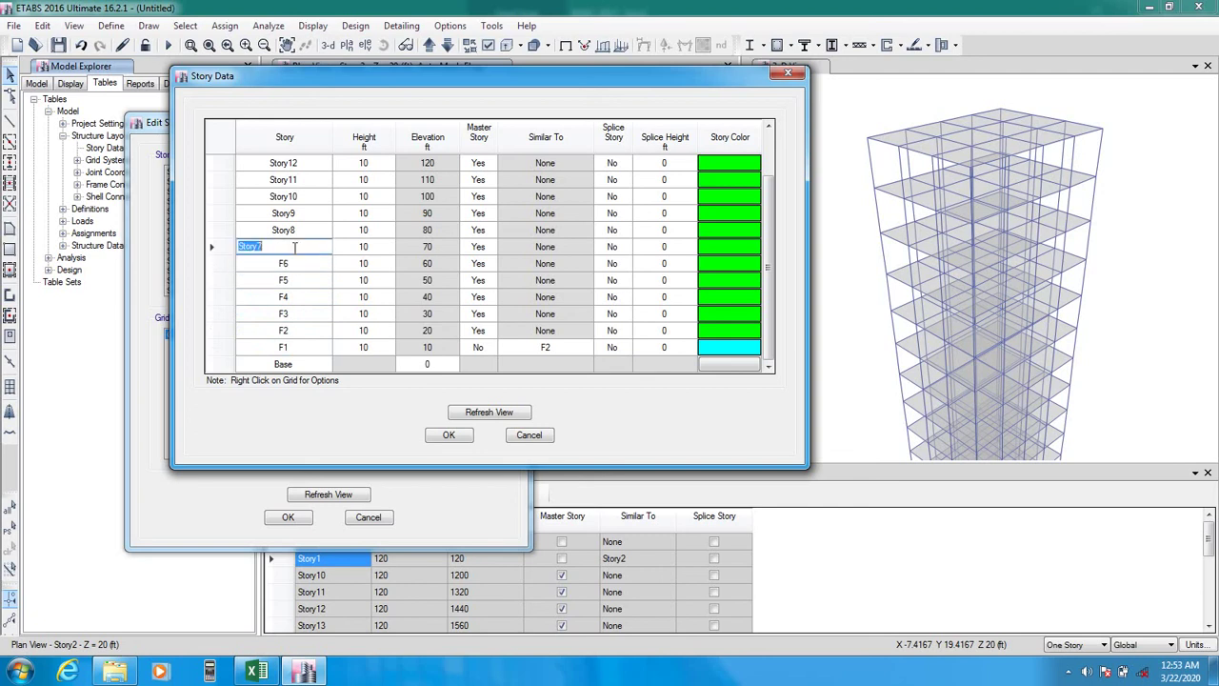
type("F7")
left_click(293, 234)
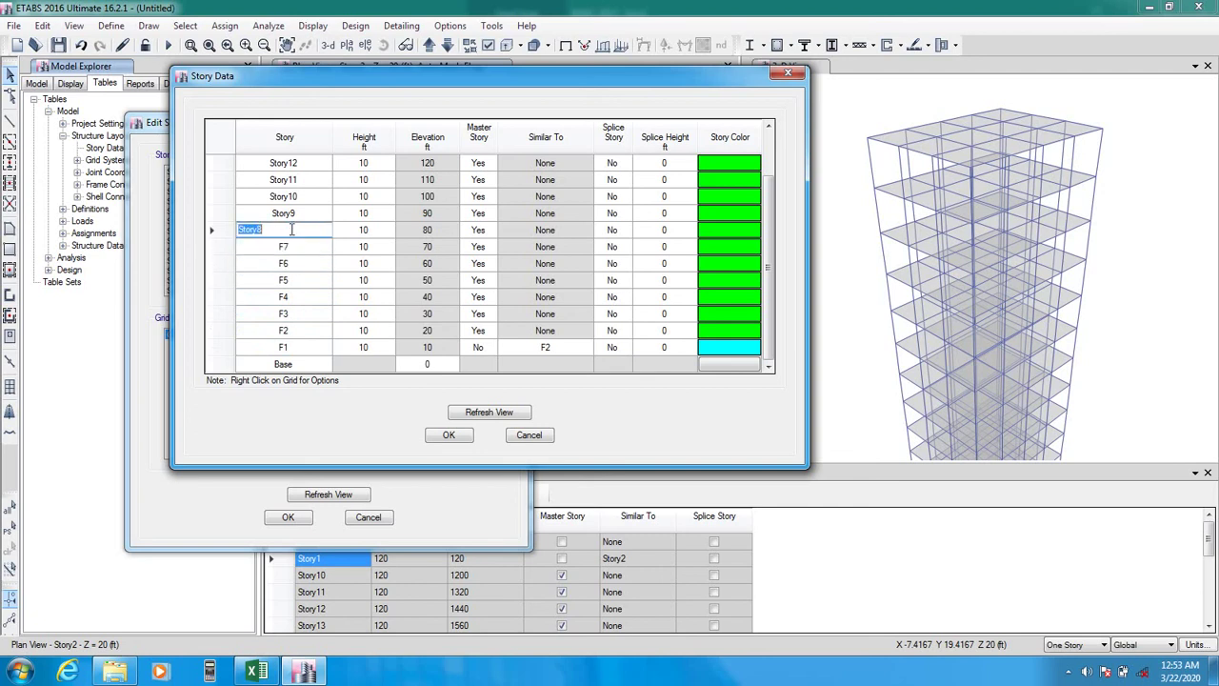
type("F8")
left_click(290, 213)
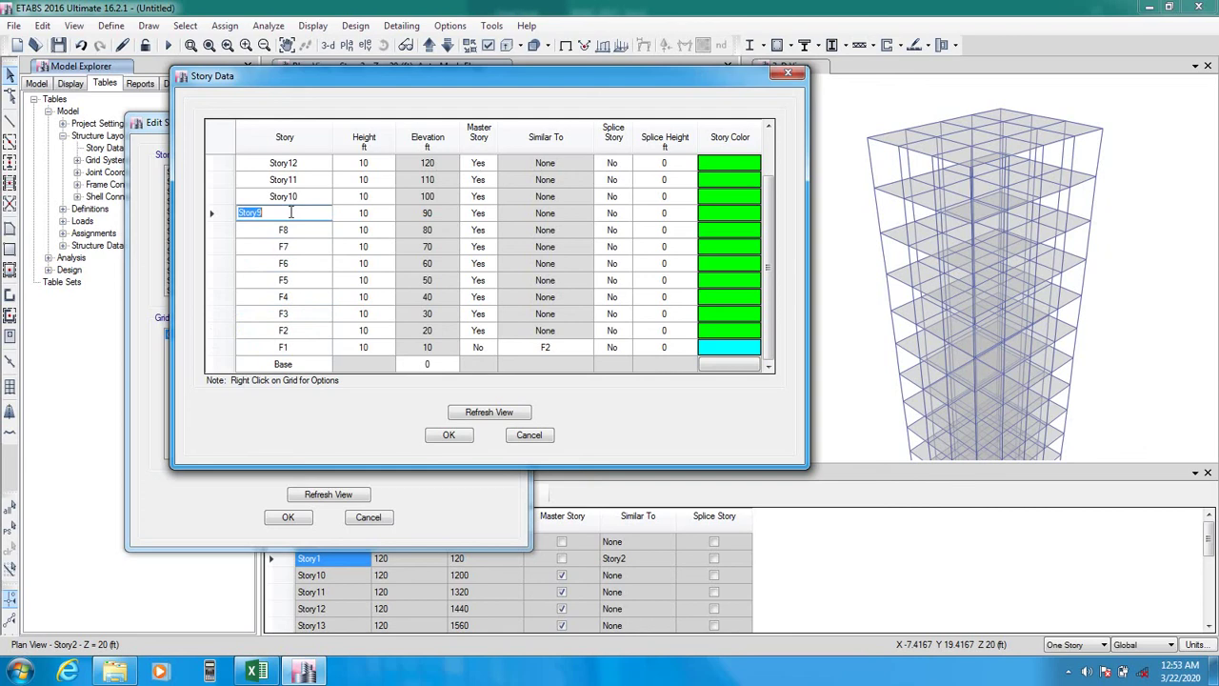
type("F9")
- Rename Story10, Story11 and Story12 as G1, G2 and G3
left_click(295, 197)
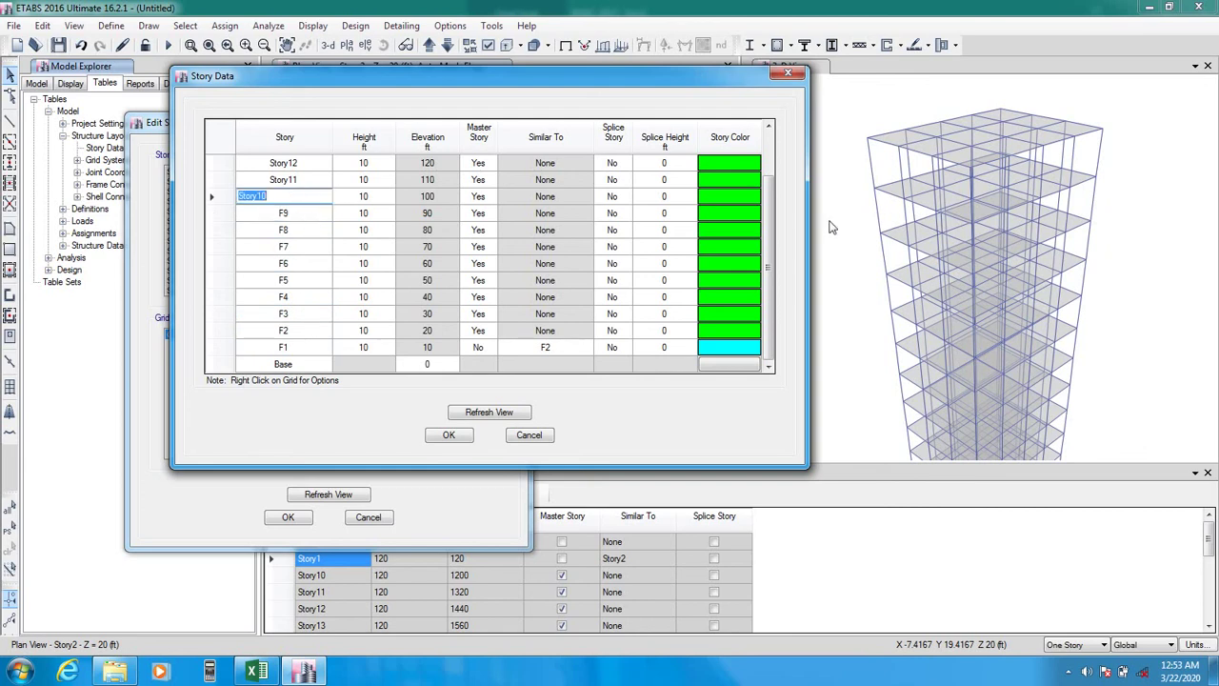
scroll(778, 226, "up", 1)
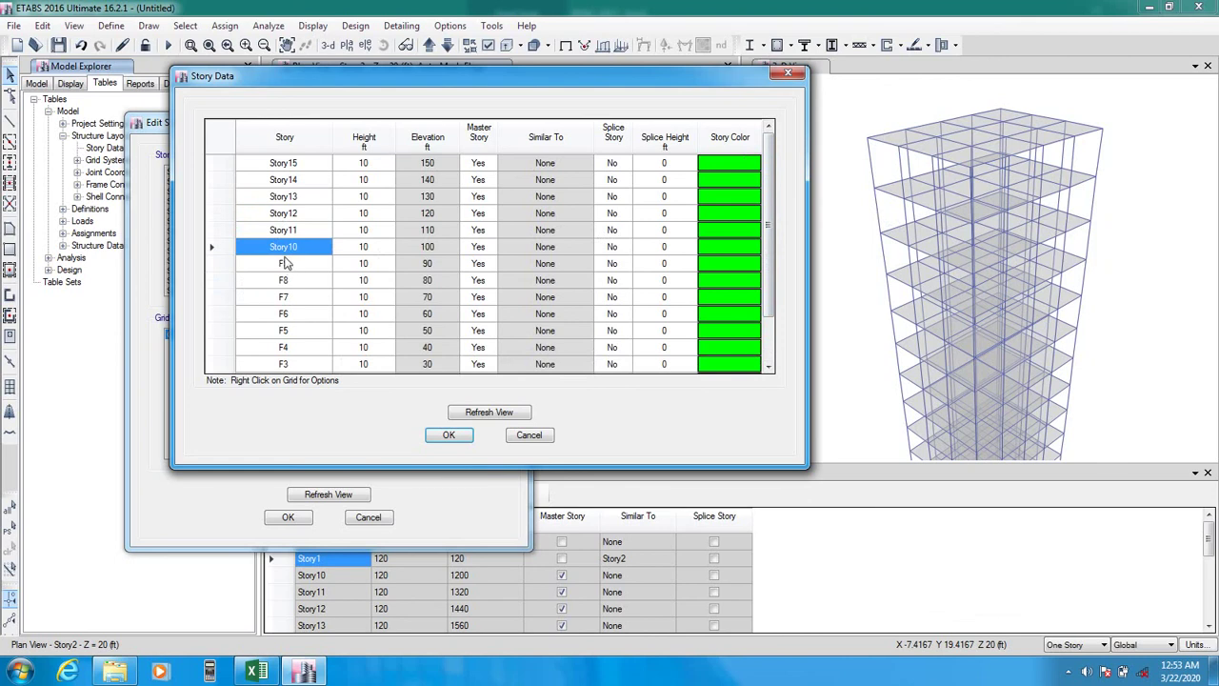
left_click(293, 246)
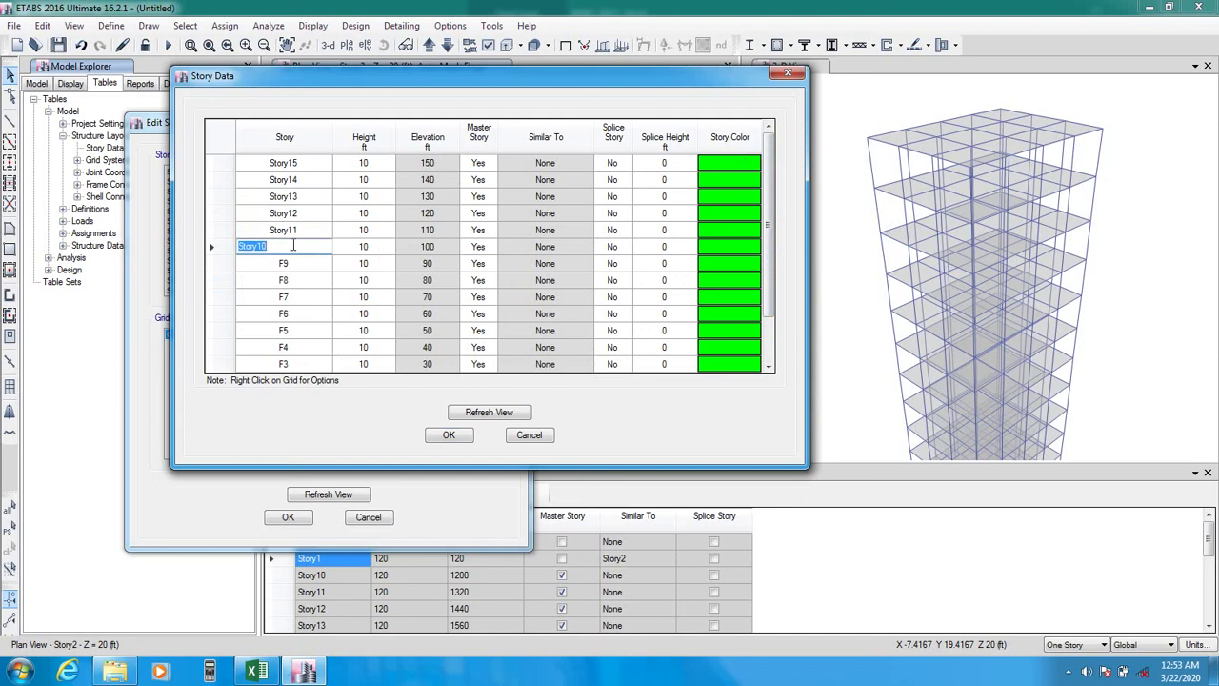
type("G1")
left_click(291, 230)
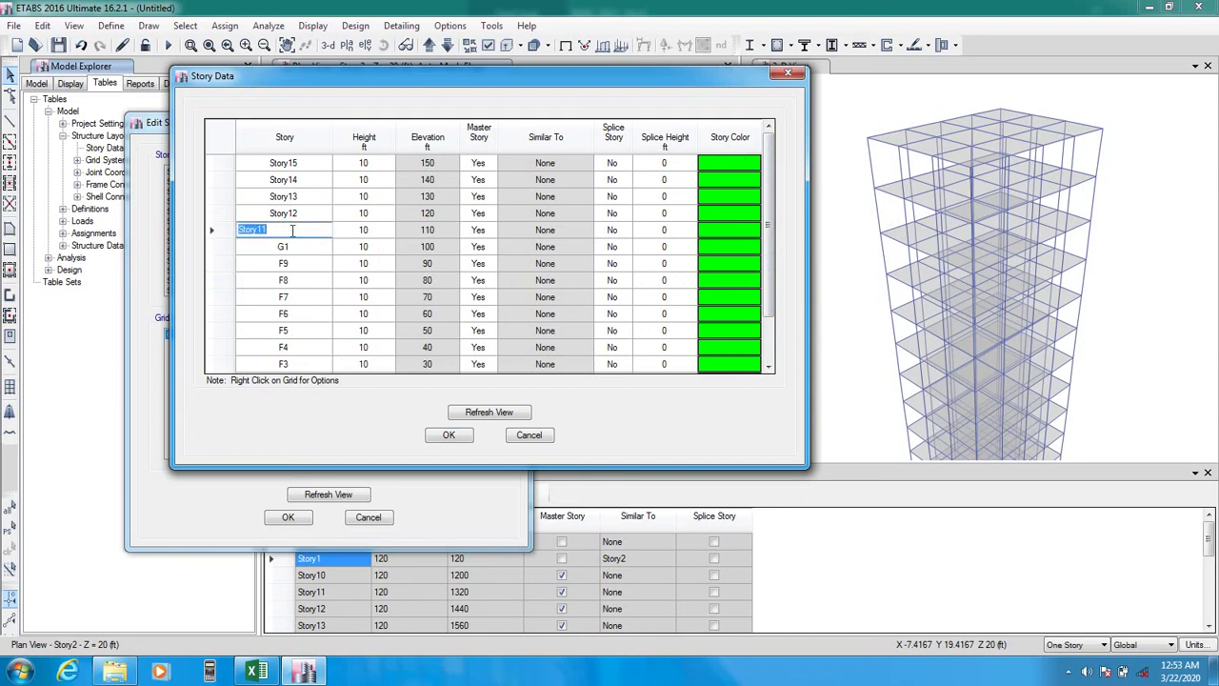
type("G2")
left_click(289, 216)
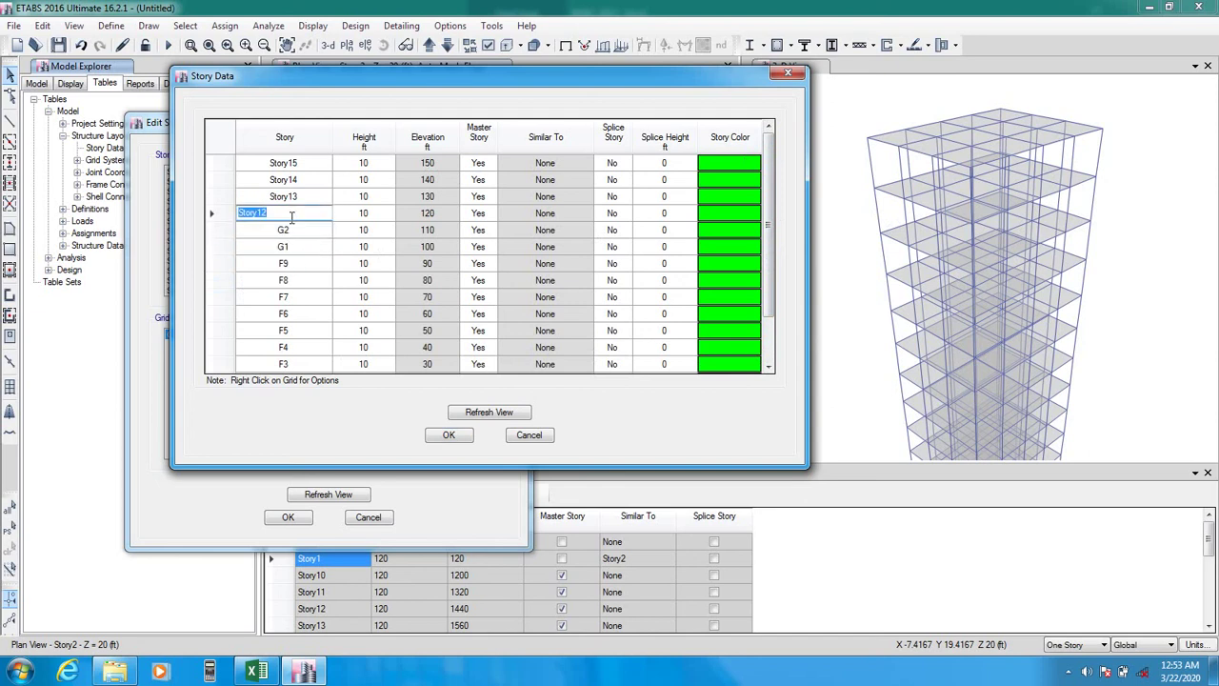
type("G")
- Rename the top three stories, Story13 to Story15, as G4, G5 and G6
left_click(292, 196)
type("G")
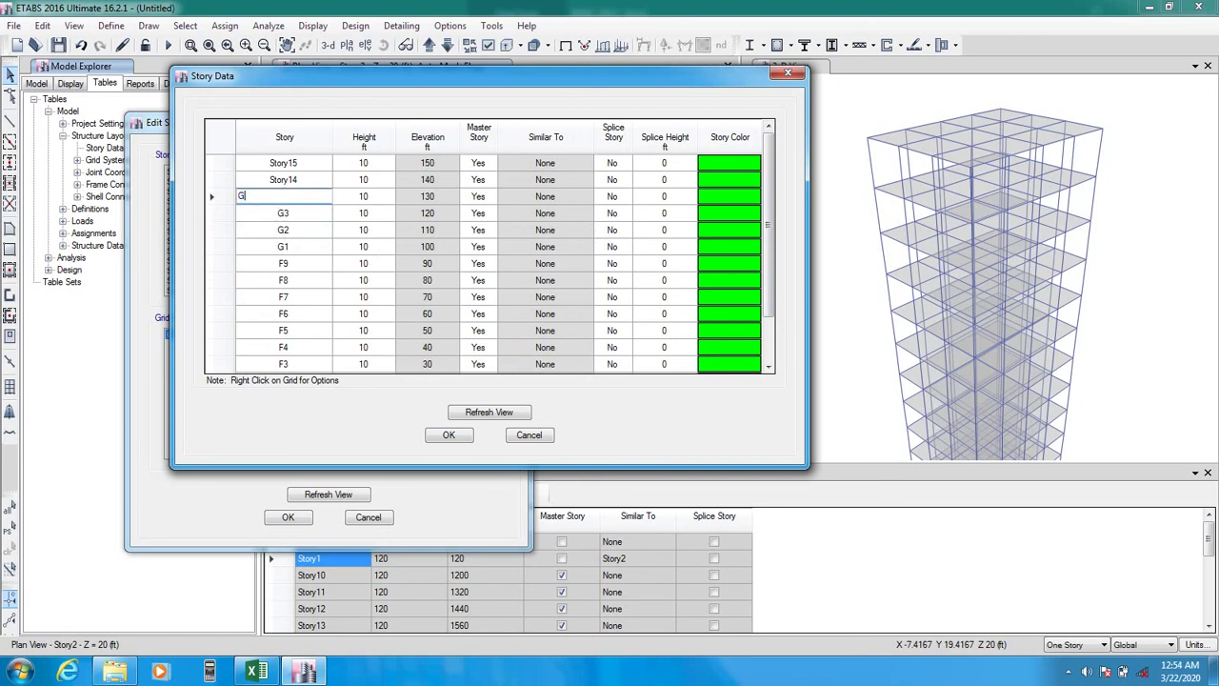
left_click(303, 183)
type("G5")
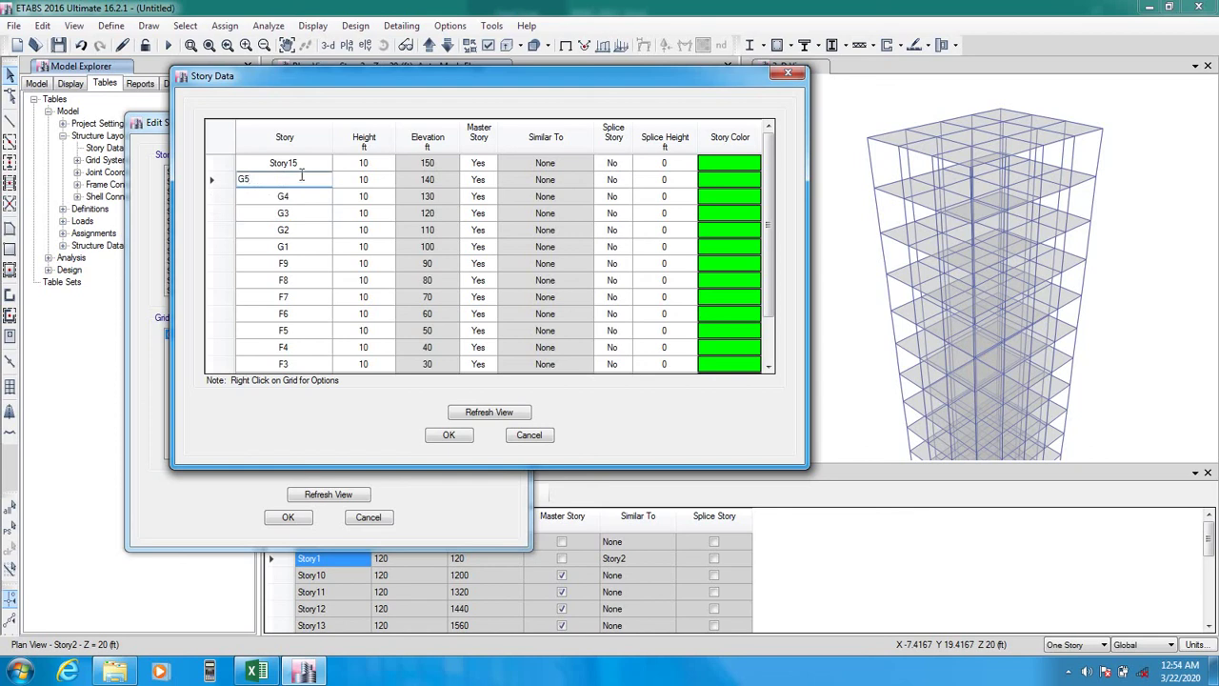
left_click(299, 167)
type("G6")
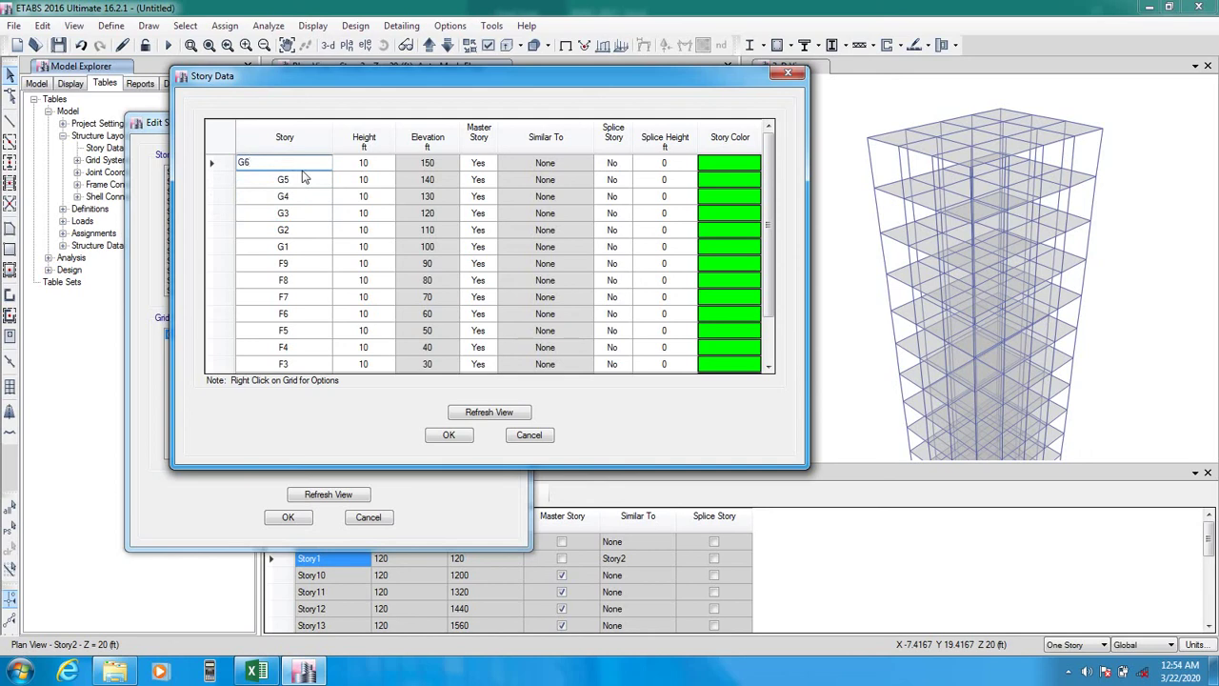
- Apply the new story names to the model and reopen the Story Data table to reload it
left_click(307, 314)
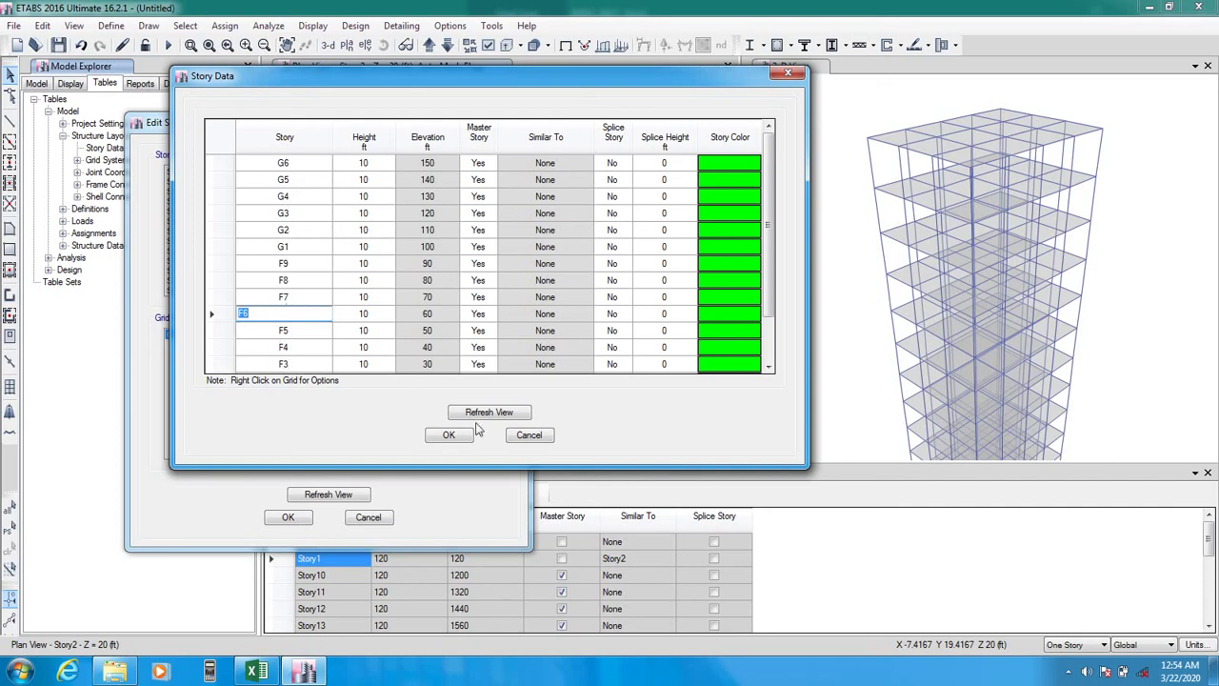
left_click(481, 412)
left_click(440, 437)
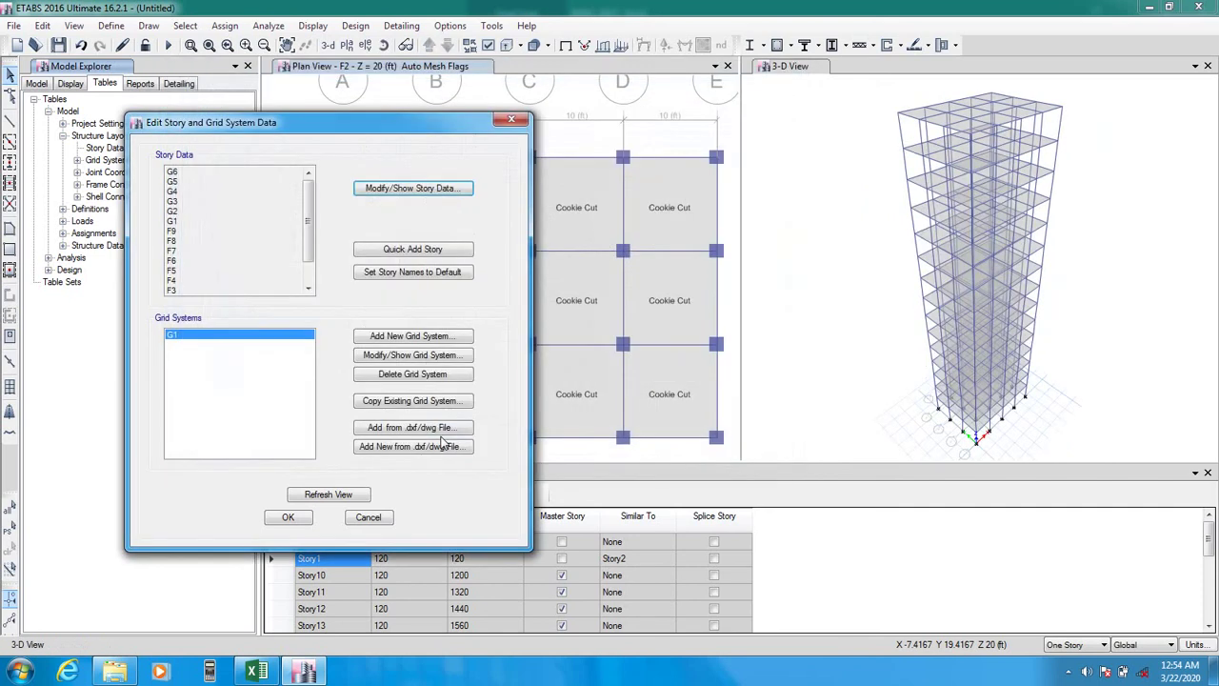
left_click(305, 518)
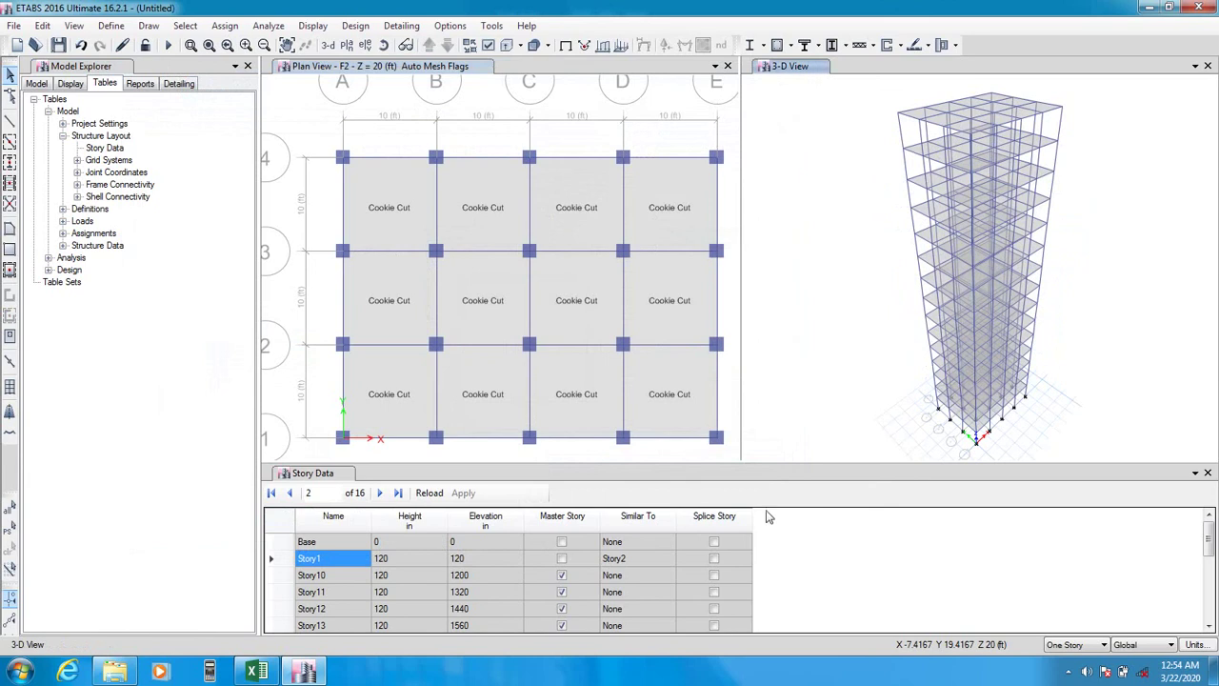
left_click(1208, 473)
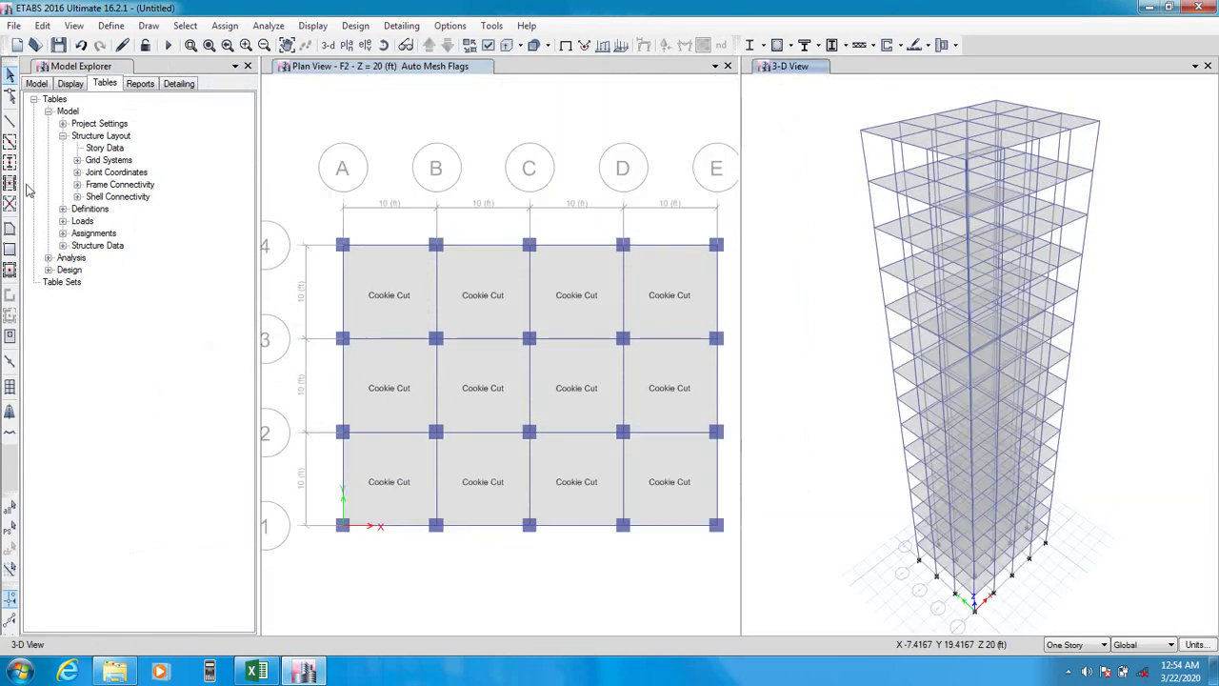
double_click(96, 148)
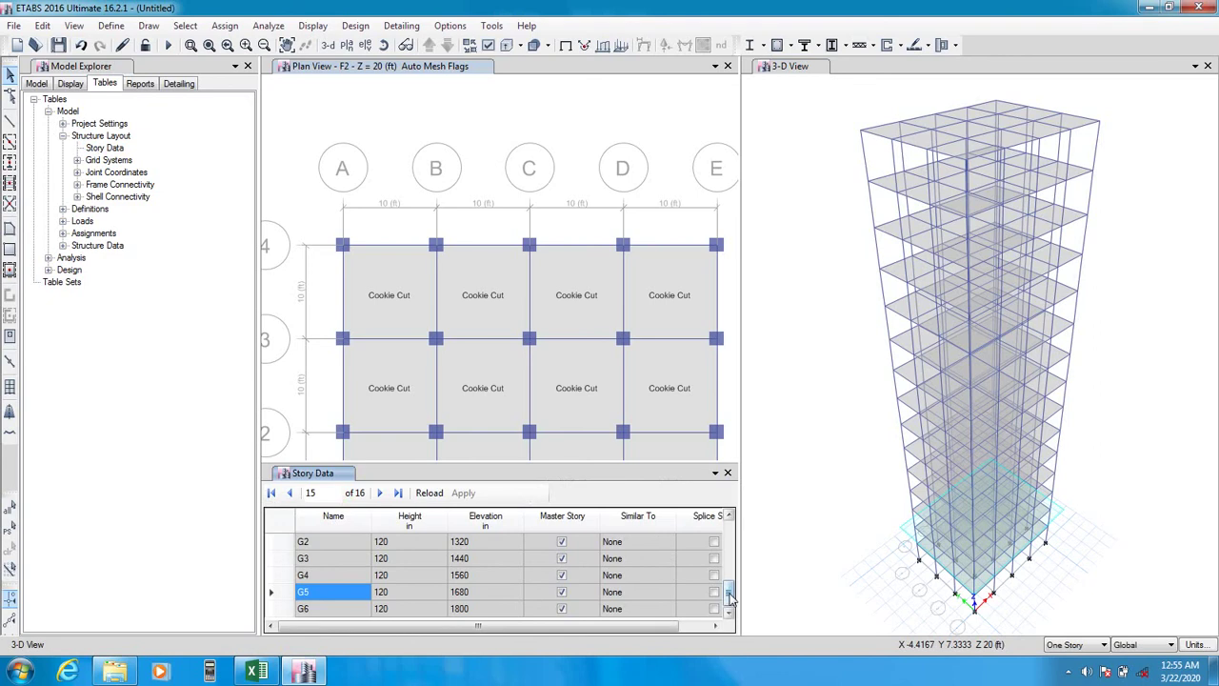
- Check the order of the renamed stories in the Story Data table, from F1 up to G6
left_click_drag(728, 592, 738, 543)
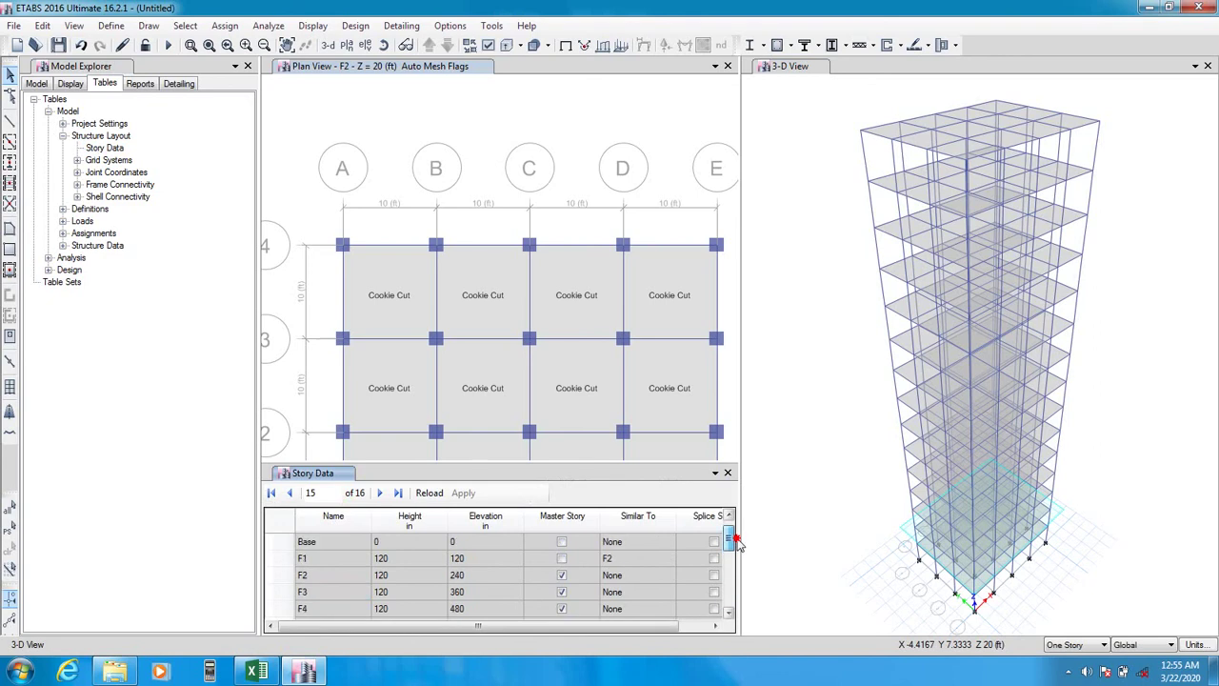
left_click(329, 558)
left_click(327, 575)
left_click(324, 591)
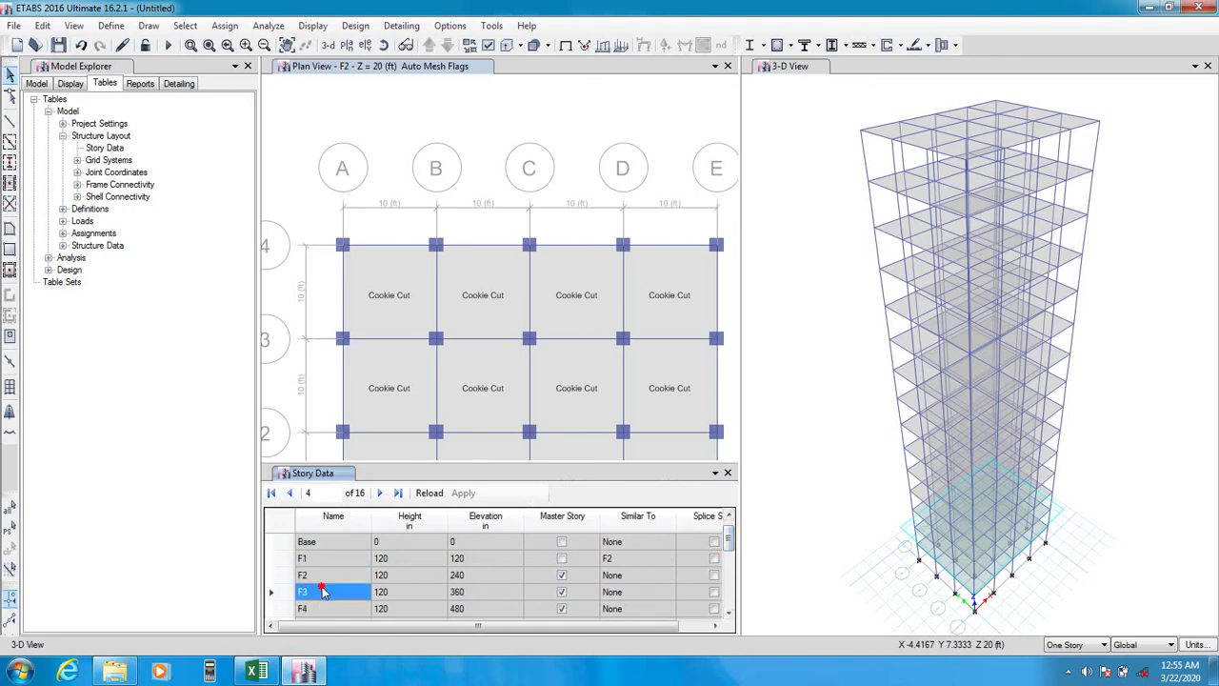
scroll(322, 589, "down", 3)
left_click(308, 559)
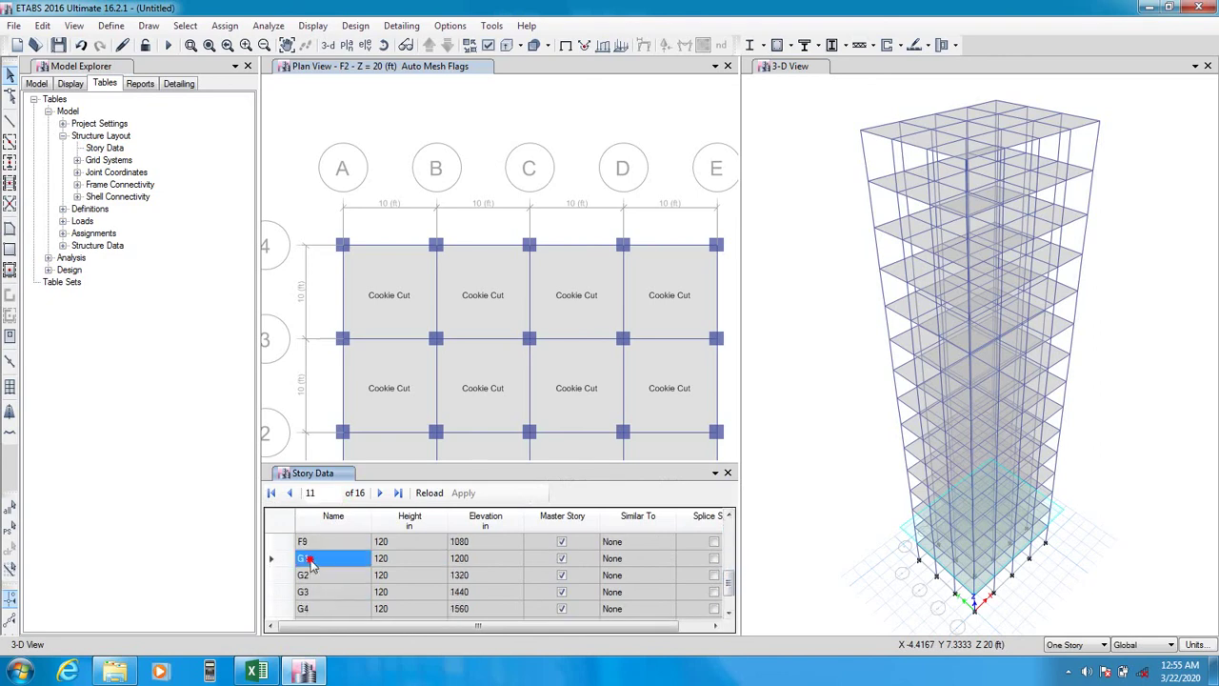
left_click(314, 574)
left_click(317, 591)
left_click(319, 609)
scroll(319, 613, "down", 1)
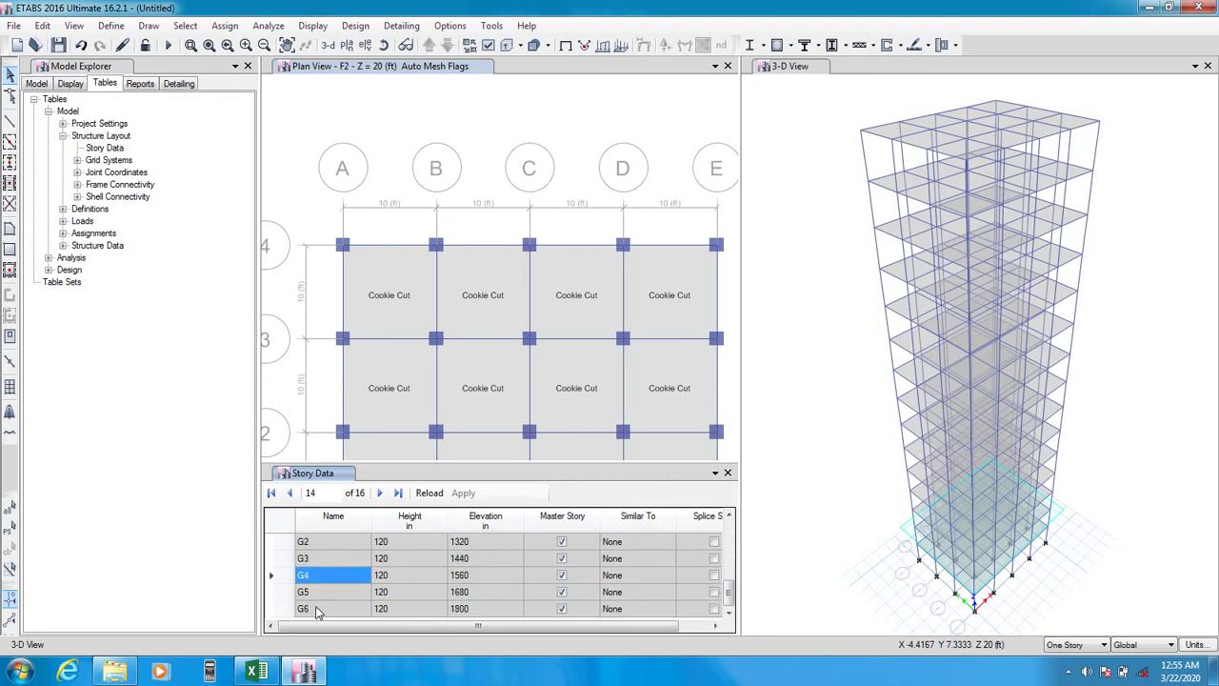
left_click(314, 591)
left_click(309, 609)
scroll(308, 610, "up", 4)
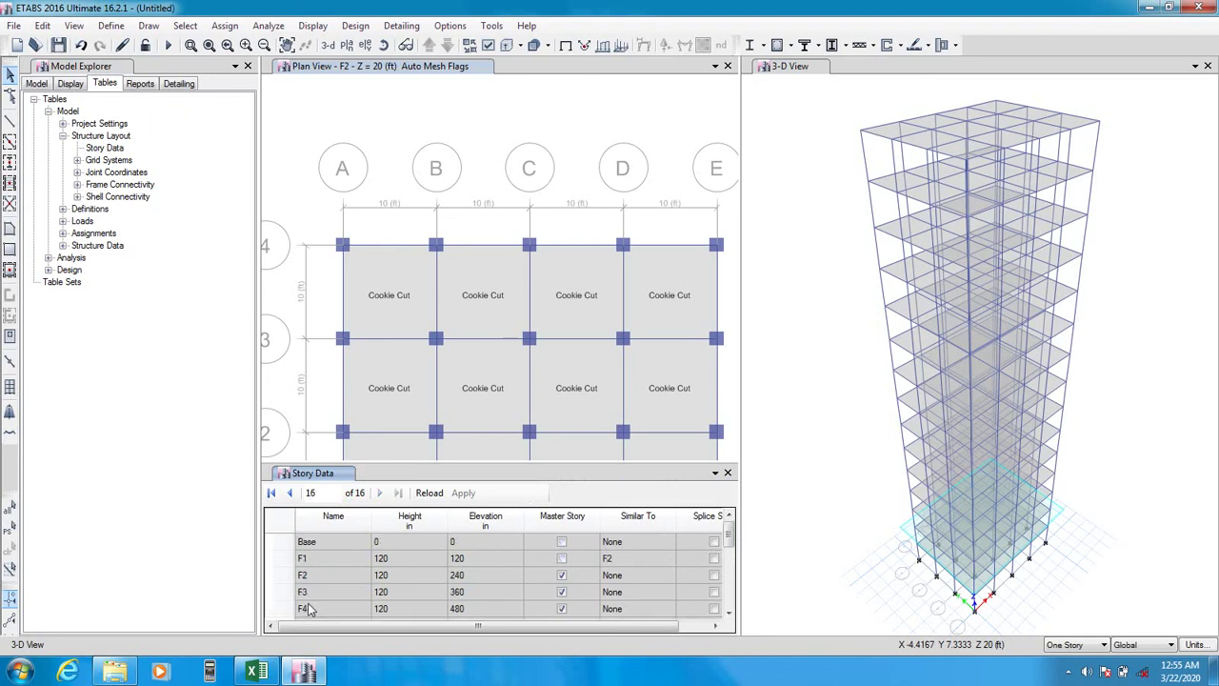
- Copy the story names F1 through G6 from the Name column of the Story Data table
left_click_drag(302, 560, 309, 616)
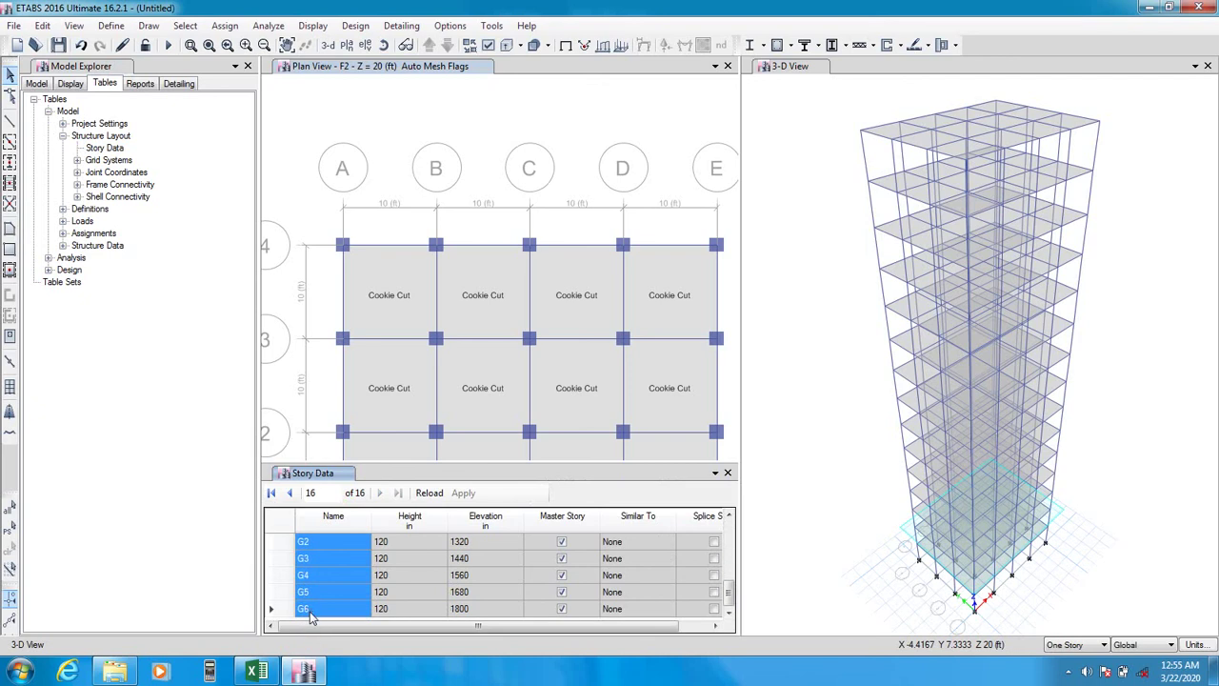
right_click(310, 598)
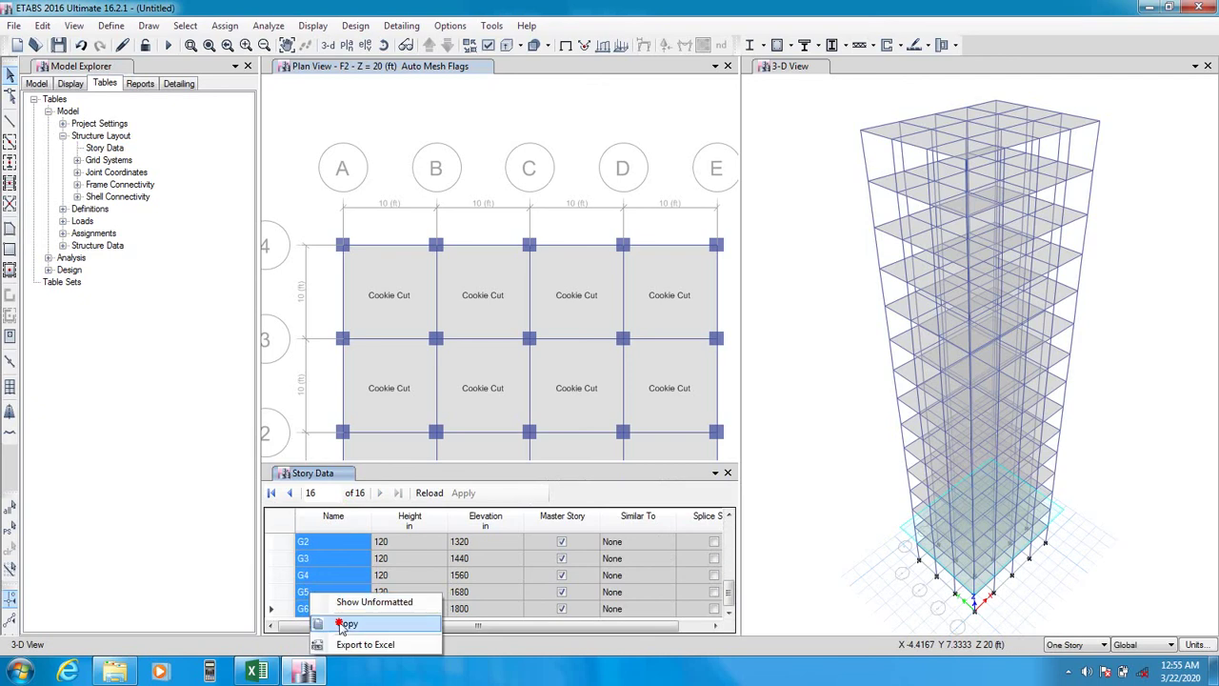
left_click(339, 619)
- Switch to the BNBC-2017 workbook in Excel and paste the copied names over the Story No cells B36:B50
left_click(256, 672)
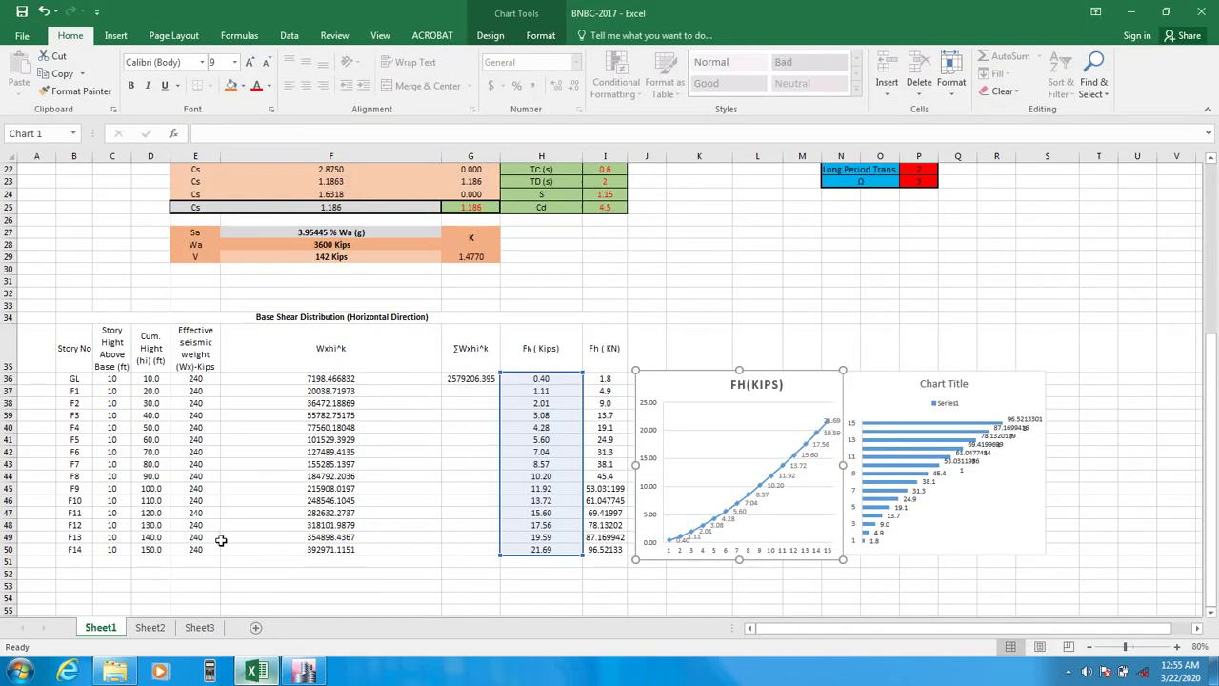
left_click_drag(73, 379, 79, 550)
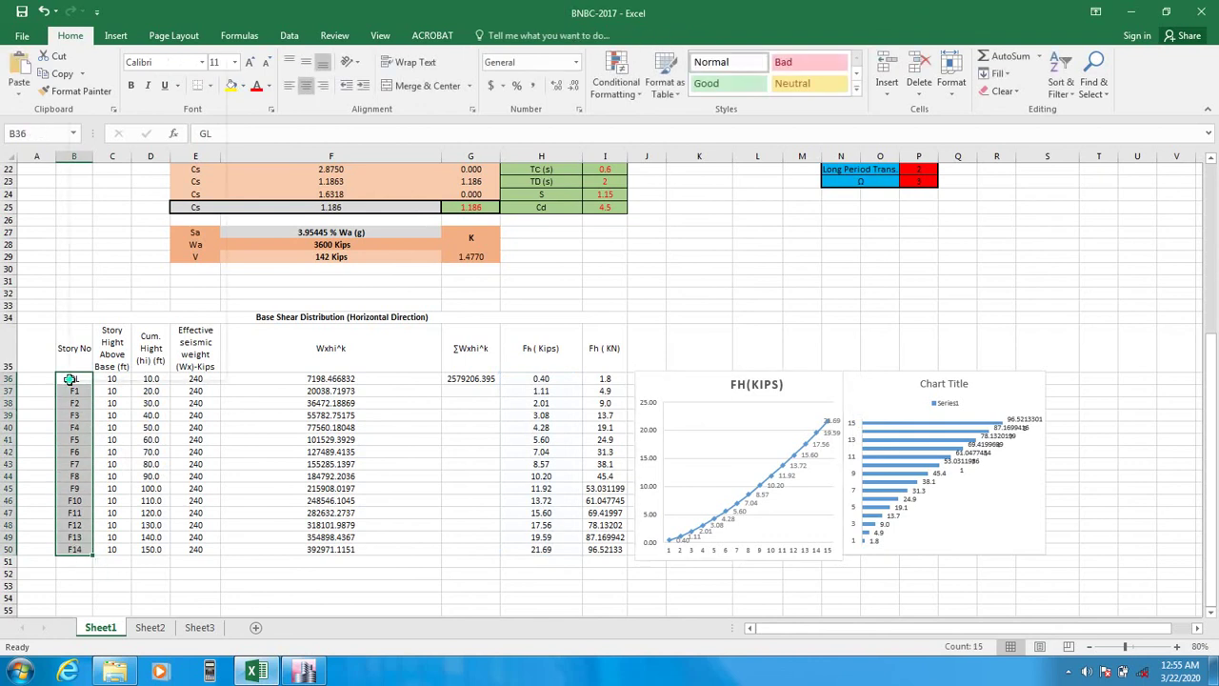
right_click(71, 378)
left_click(127, 120)
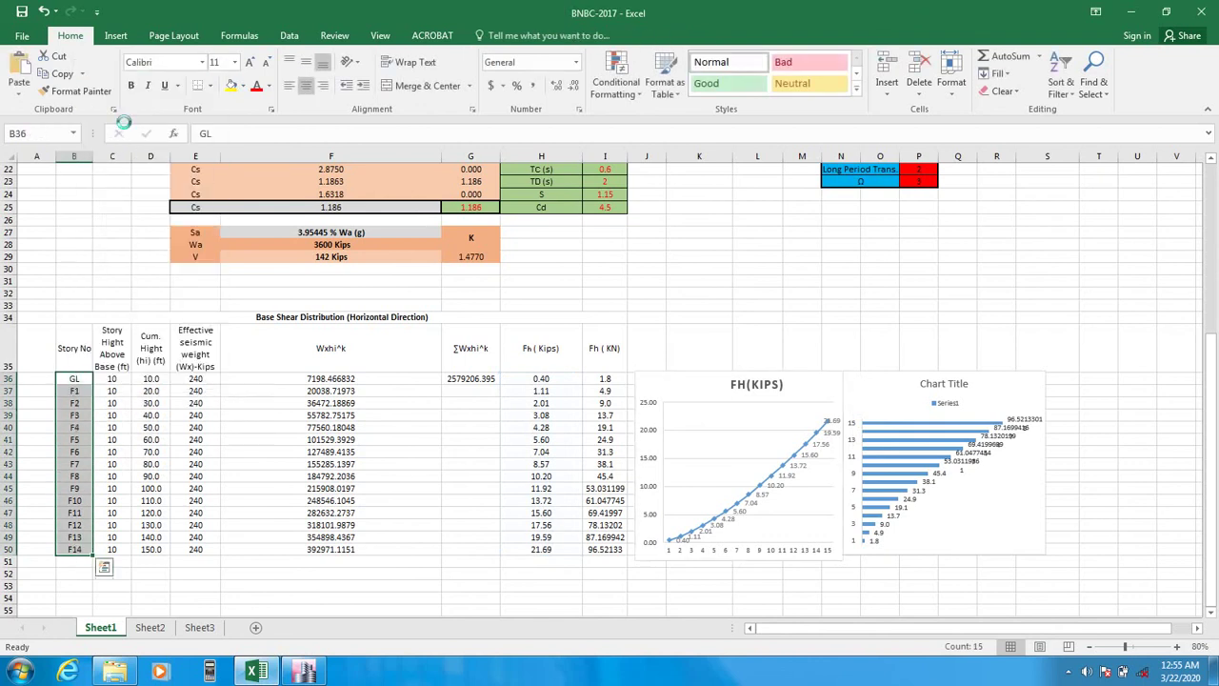
- Review the base shear distribution table, from story F1's height to story G6's horizontal force in kips
left_click(61, 575)
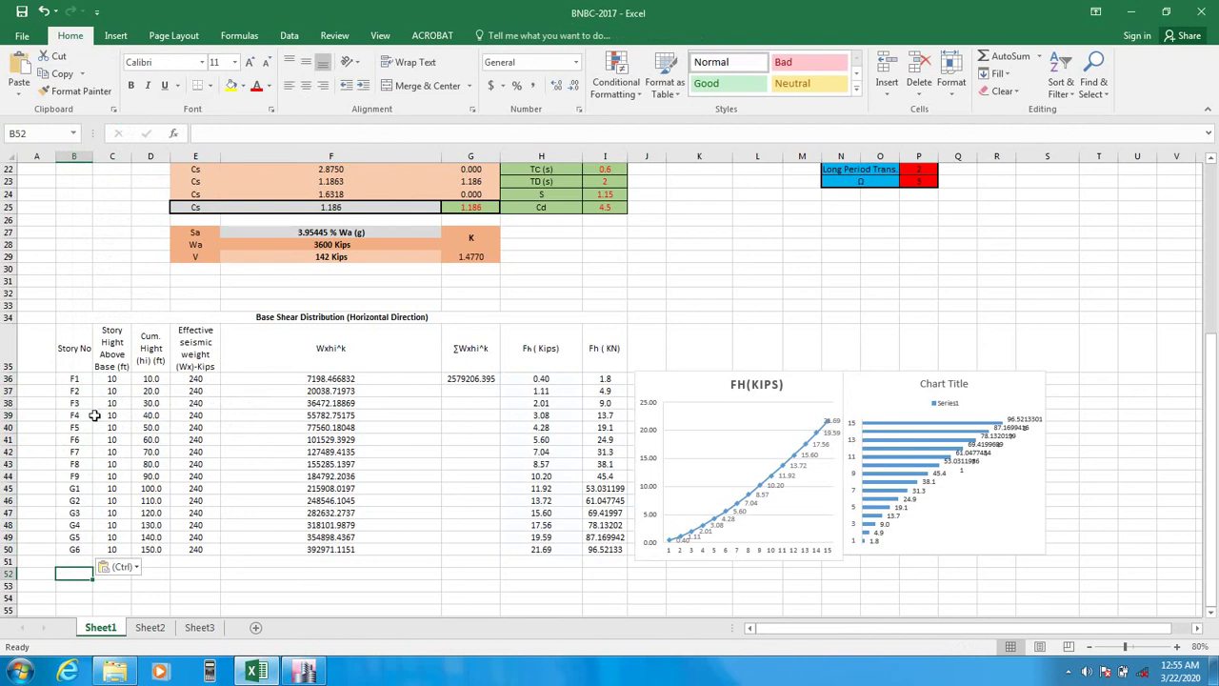
left_click(110, 380)
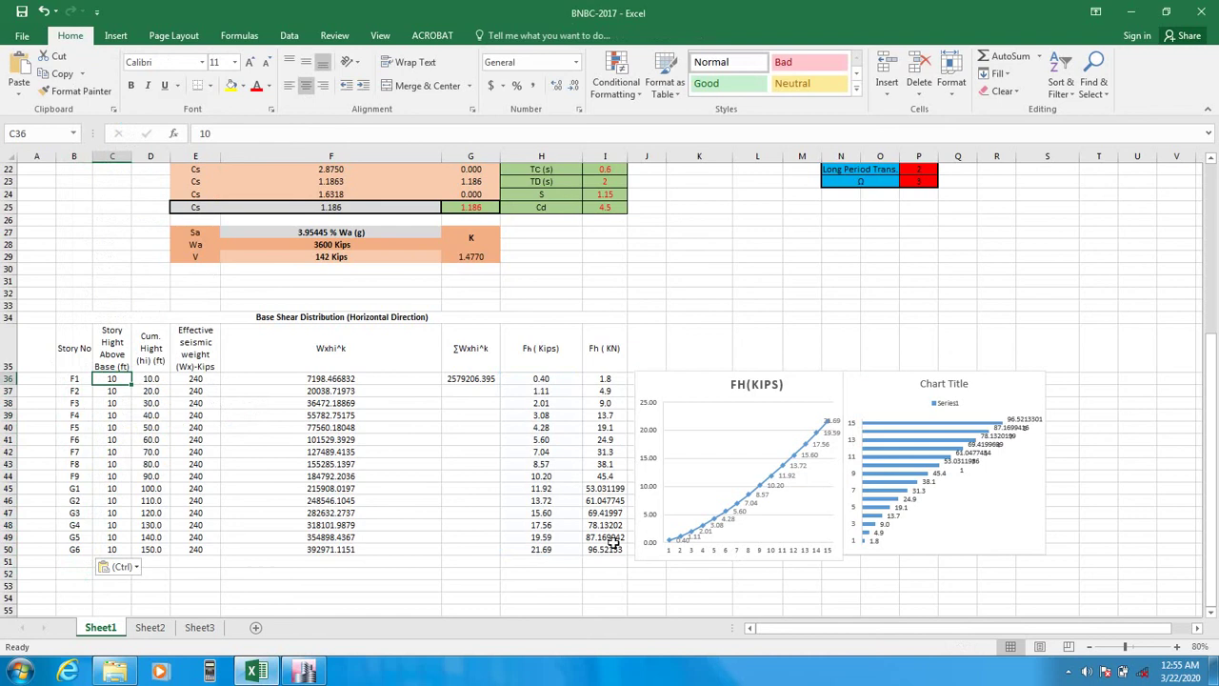
left_click(543, 552)
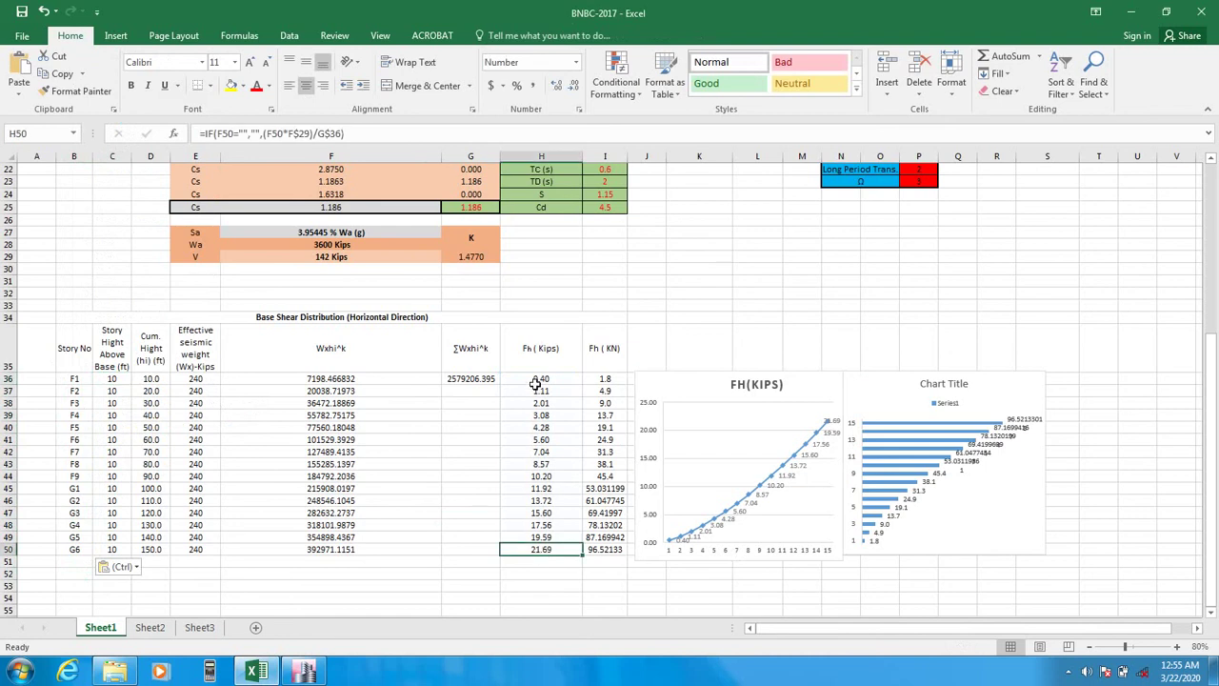
- Examine the Fh (Kips) forces from story F1 to G6 and compare the kips and kN column headings
left_click_drag(536, 379, 541, 562)
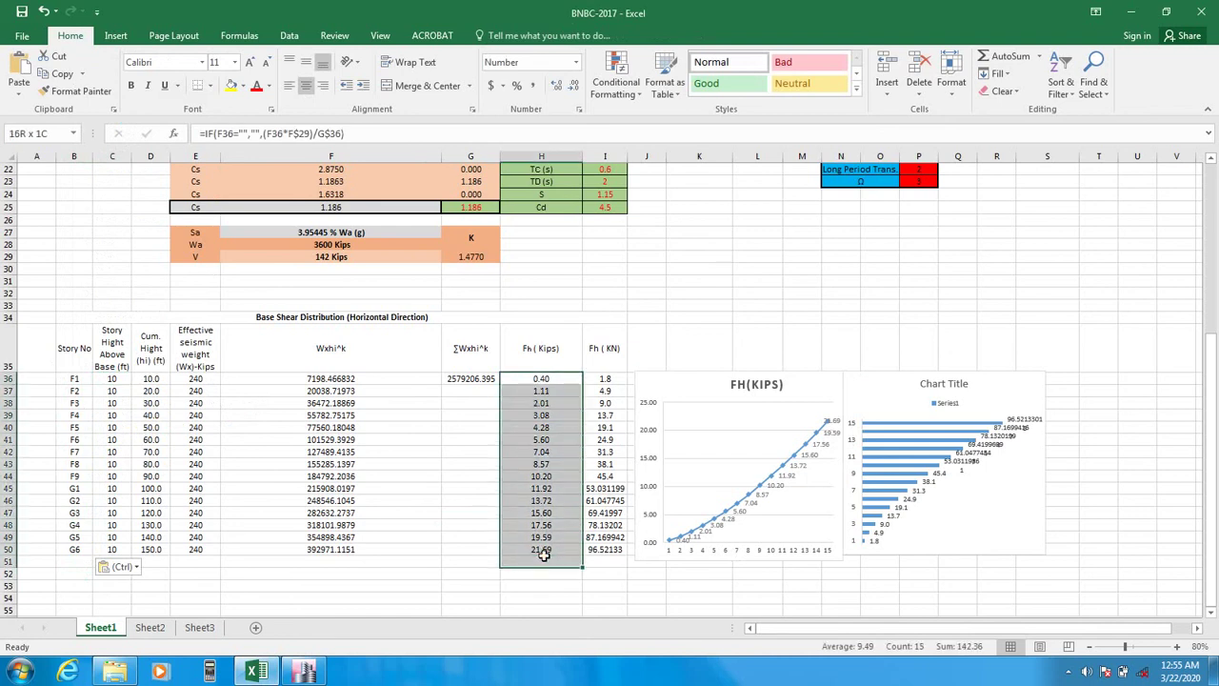
left_click(517, 568)
left_click(543, 379)
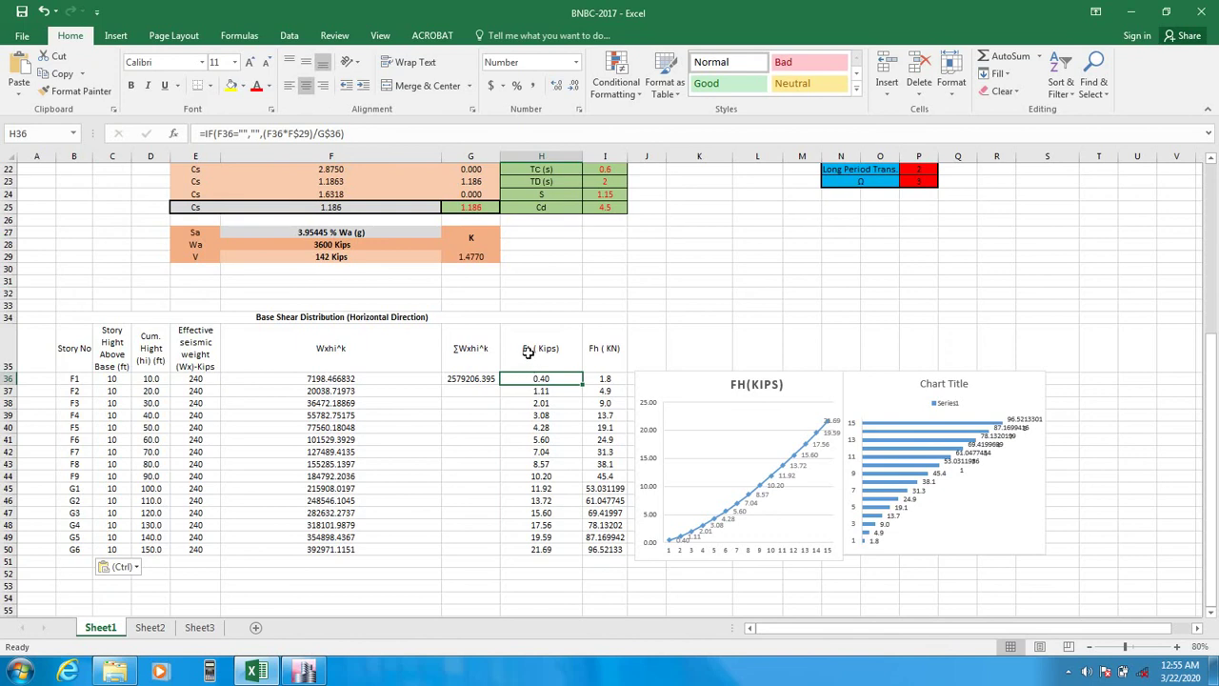
left_click(589, 358)
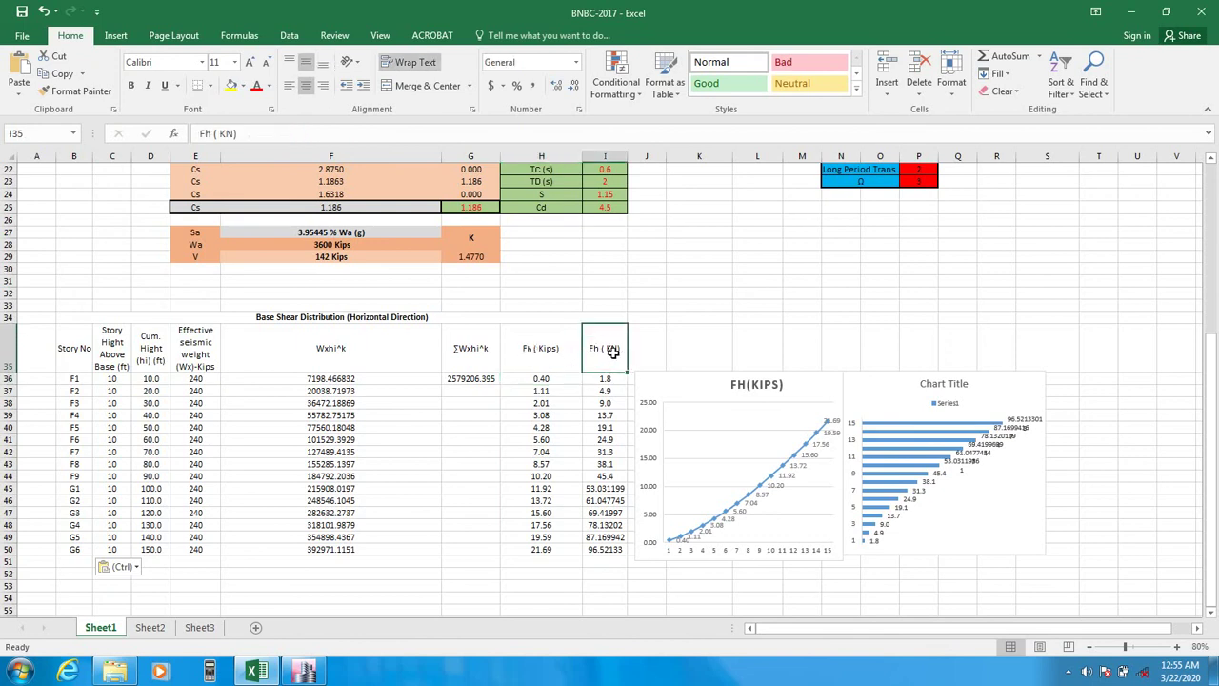
left_click(546, 354)
scroll(446, 476, "down", 2)
scroll(447, 477, "up", 2)
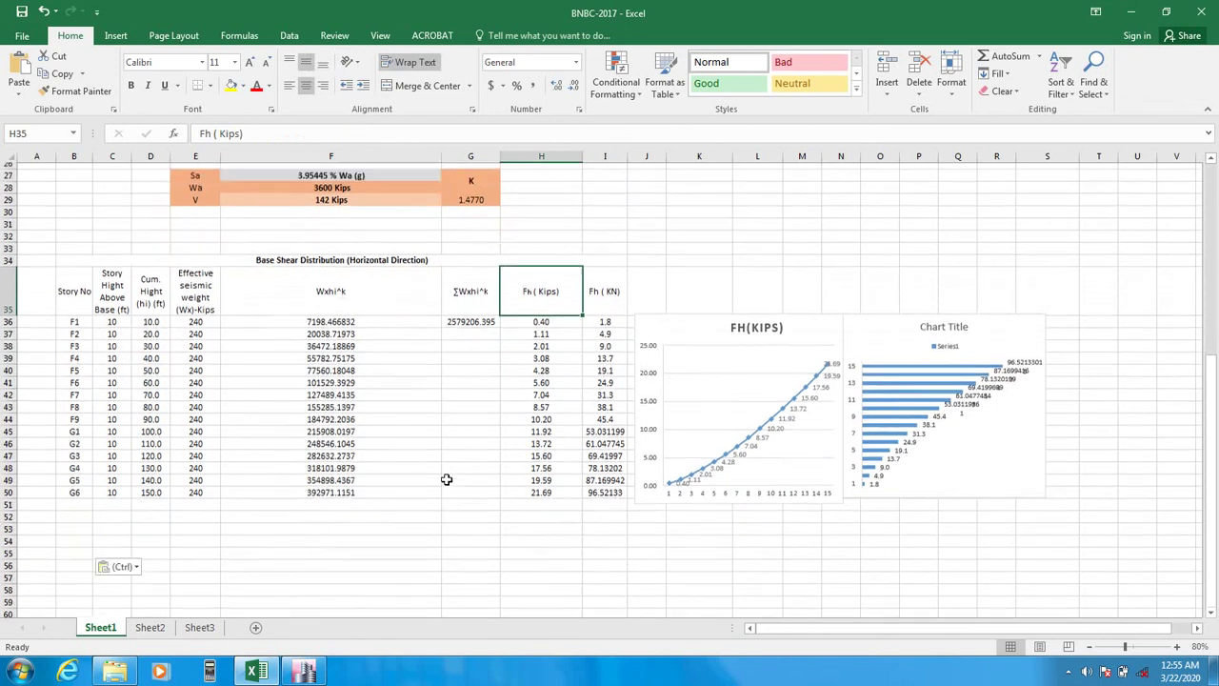
scroll(447, 469, "down", 2)
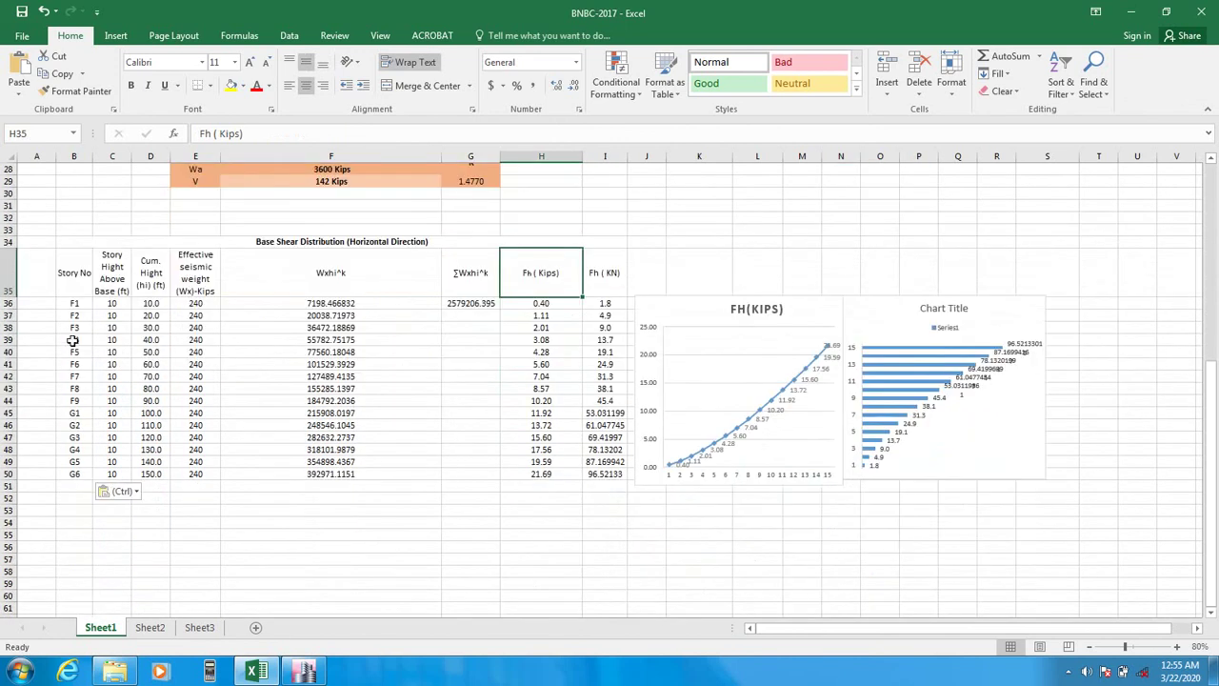
- Check the pasted story names F1 through G6 in the Story No column of the base shear distribution table
left_click_drag(75, 302, 78, 473)
left_click(62, 517)
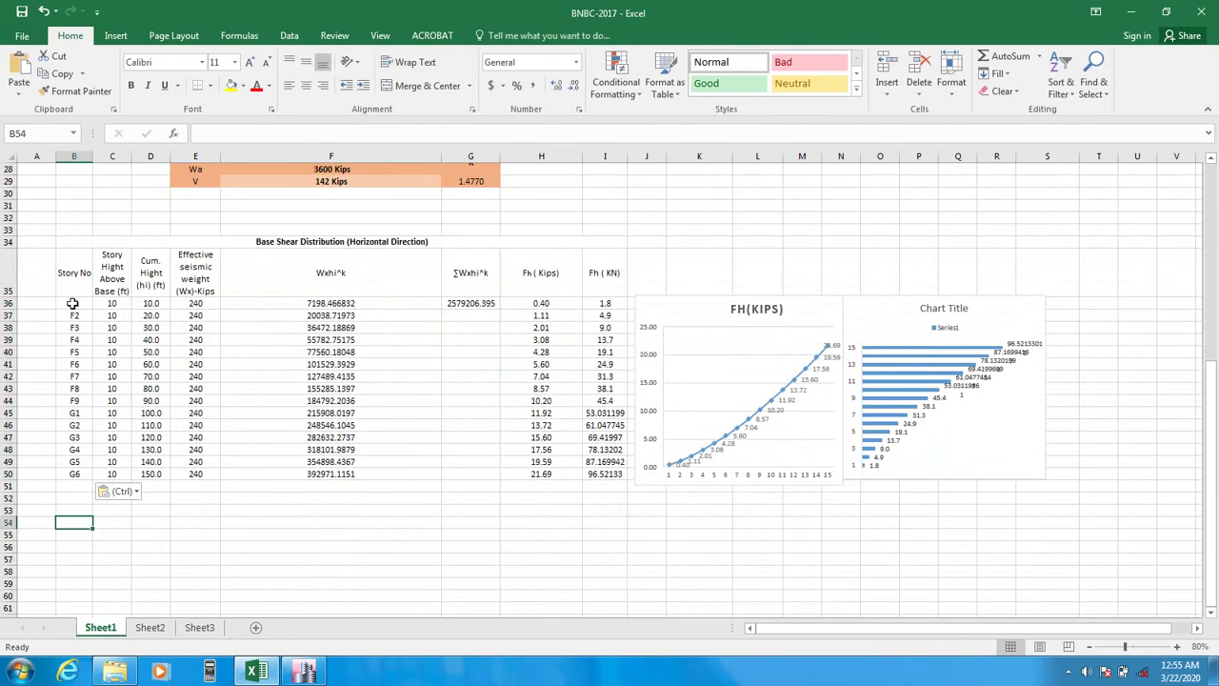
left_click_drag(73, 303, 78, 473)
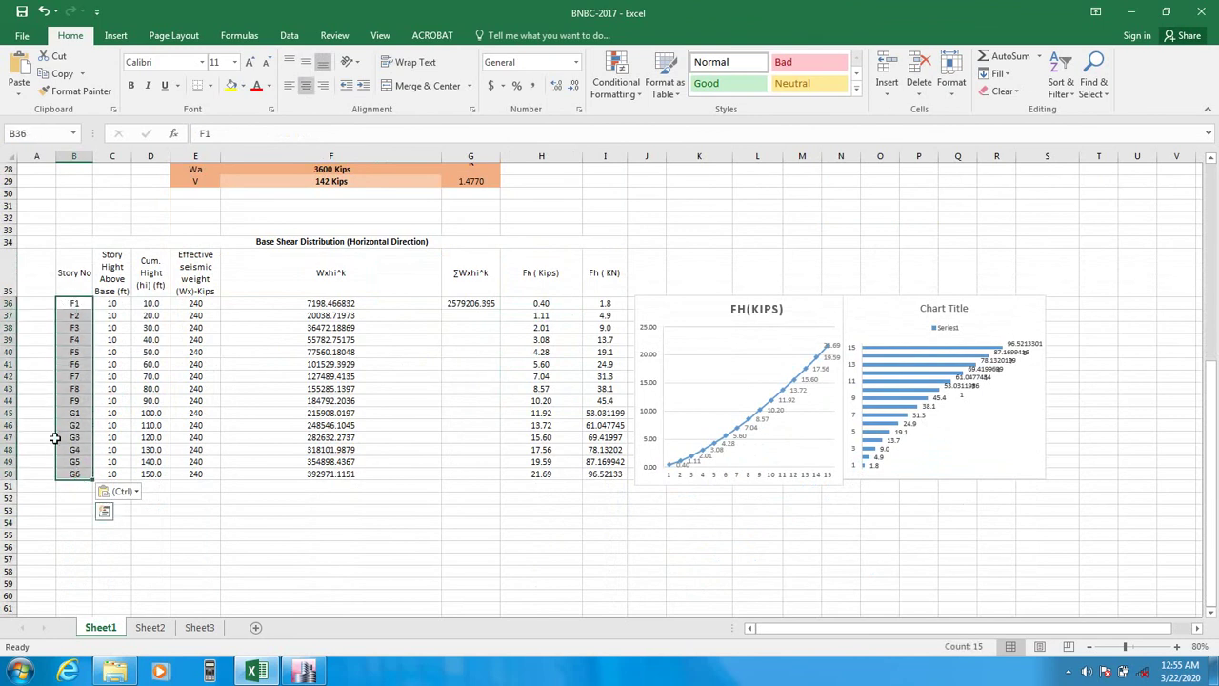
left_click(80, 531)
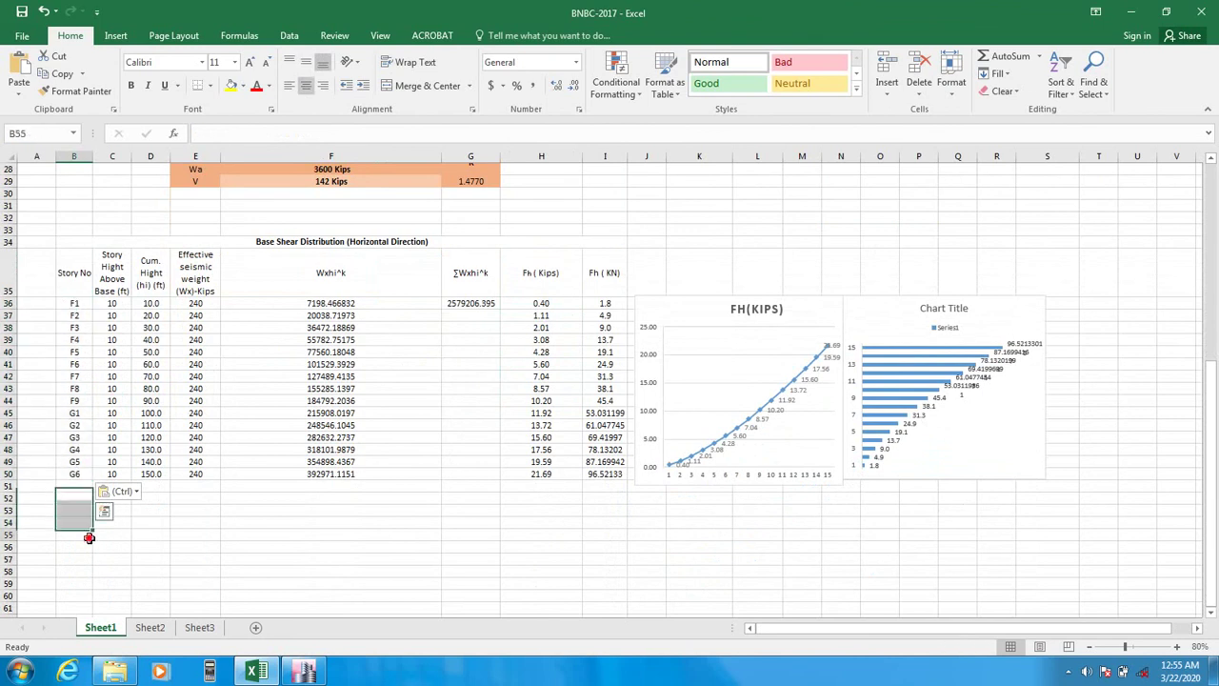
left_click(81, 412)
left_click(80, 432)
left_click(80, 462)
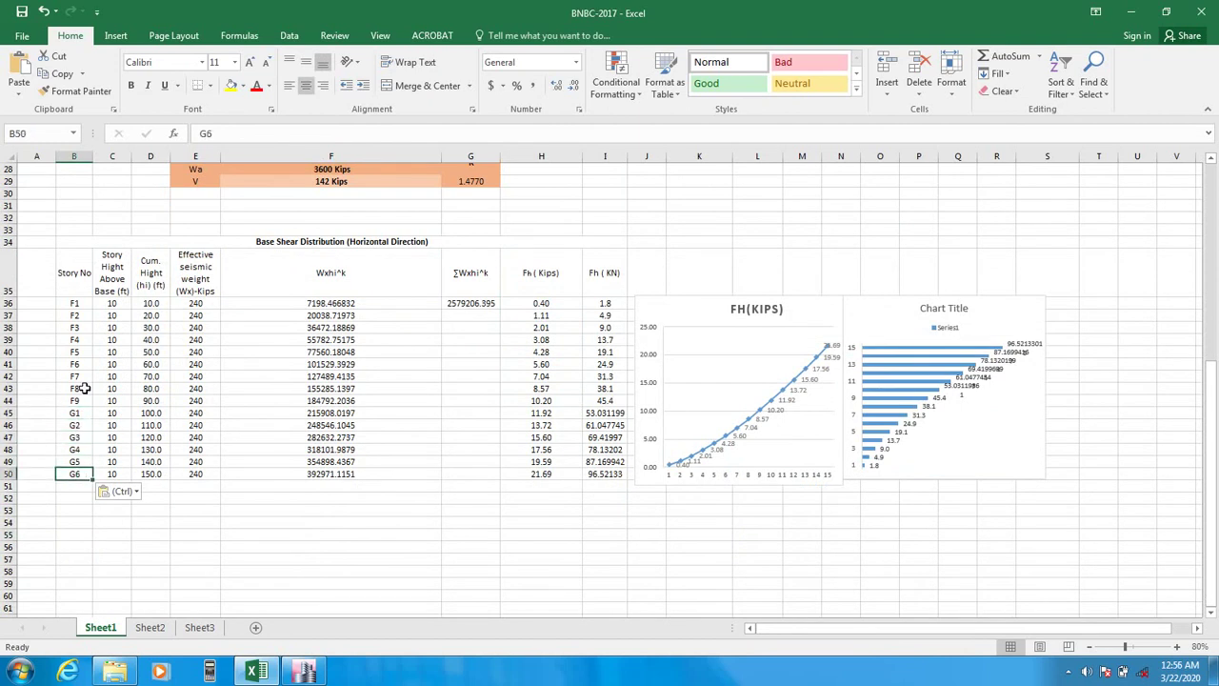
left_click(74, 302)
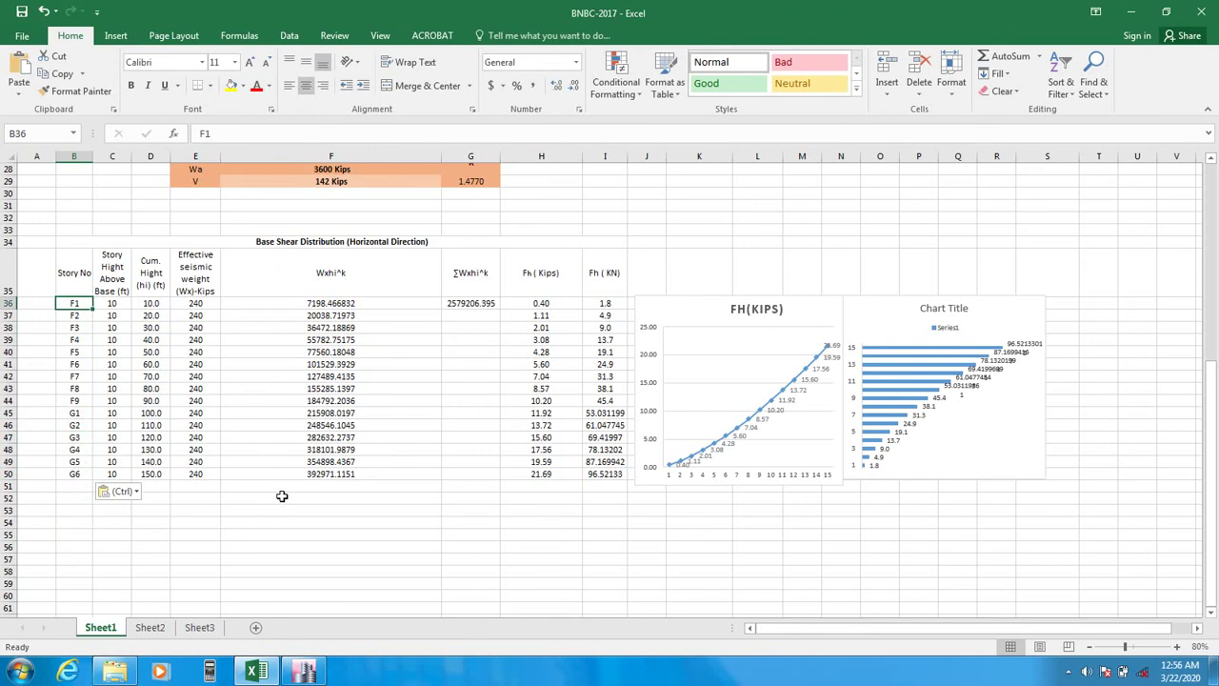
- Review the building inputs and the required values for the ETABS calculation above the base shear distribution table
scroll(595, 395, "up", 9)
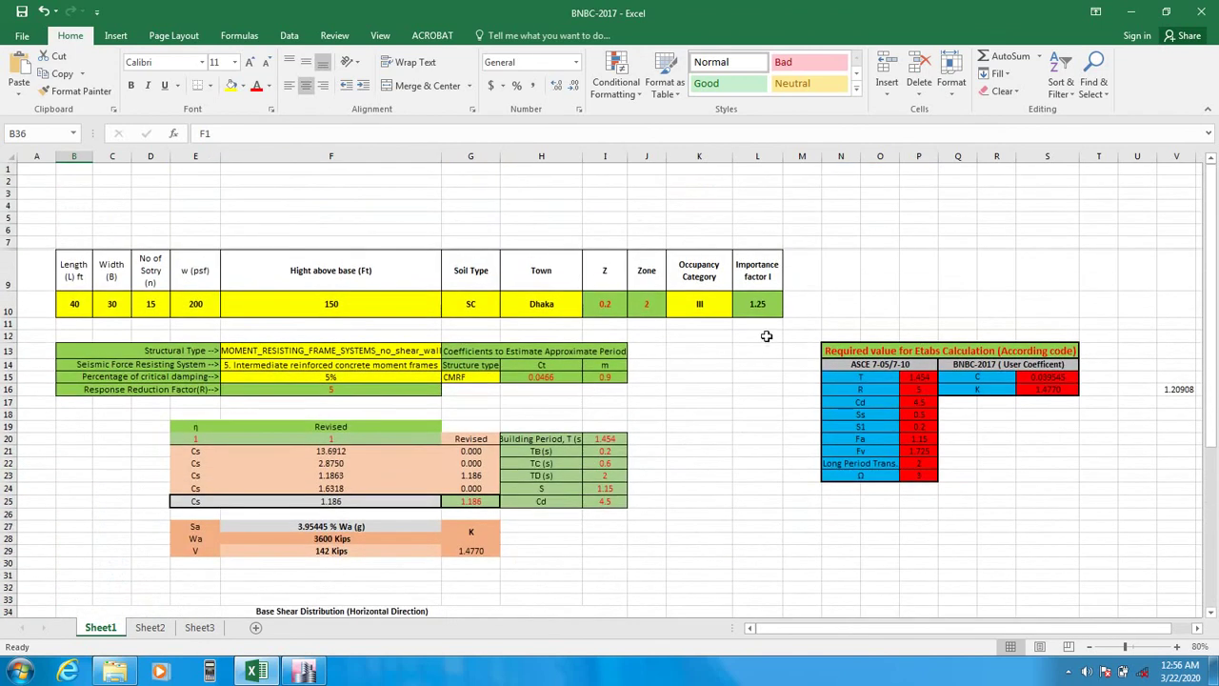
scroll(767, 336, "down", 8)
scroll(760, 351, "up", 8)
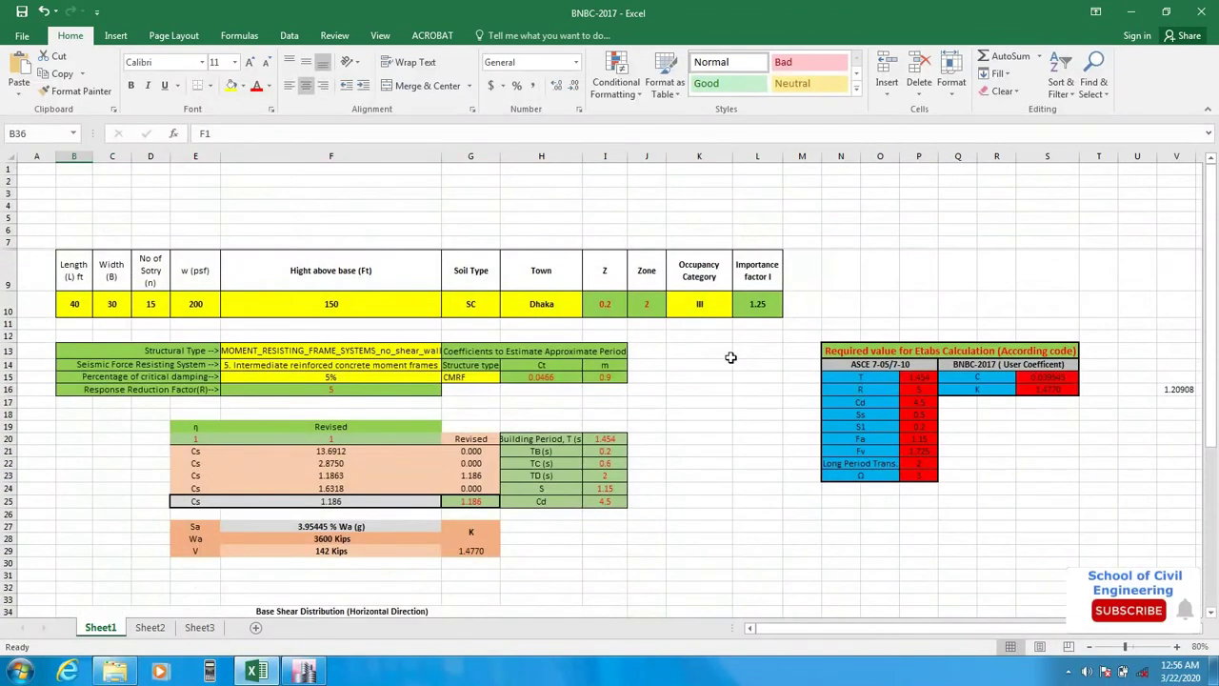
scroll(729, 357, "down", 3)
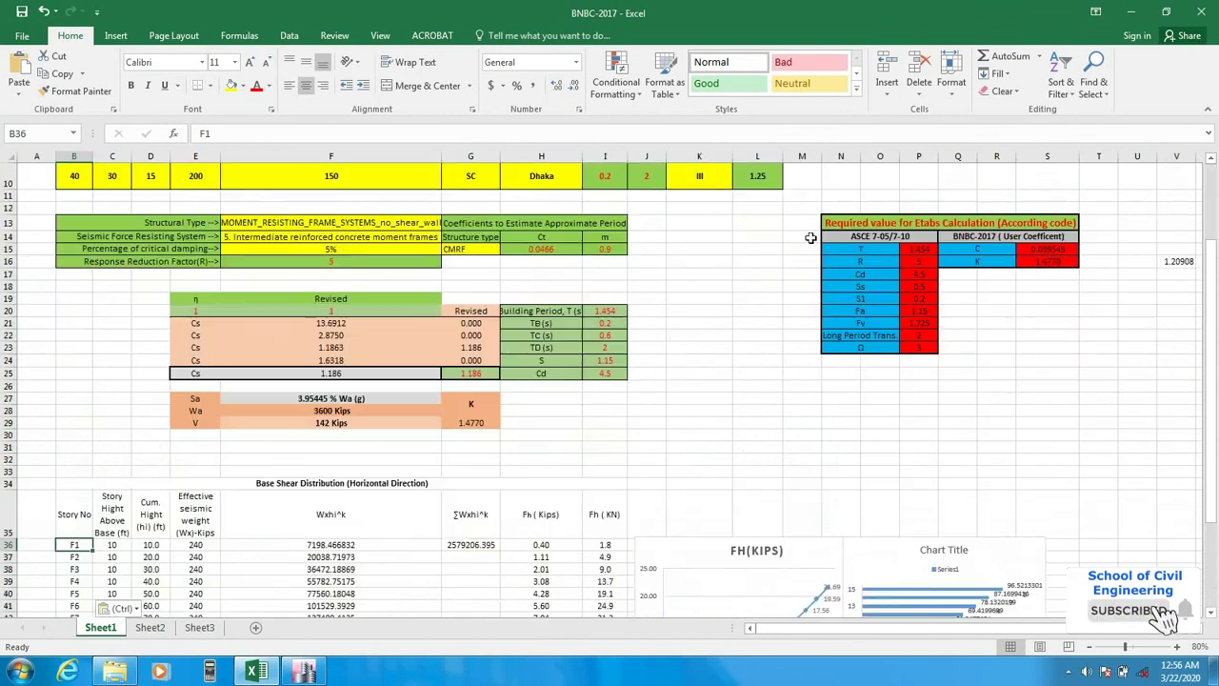
- Switch to ETABS to view the building model and return to the BNBC-2017 workbook in Excel
left_click(1147, 9)
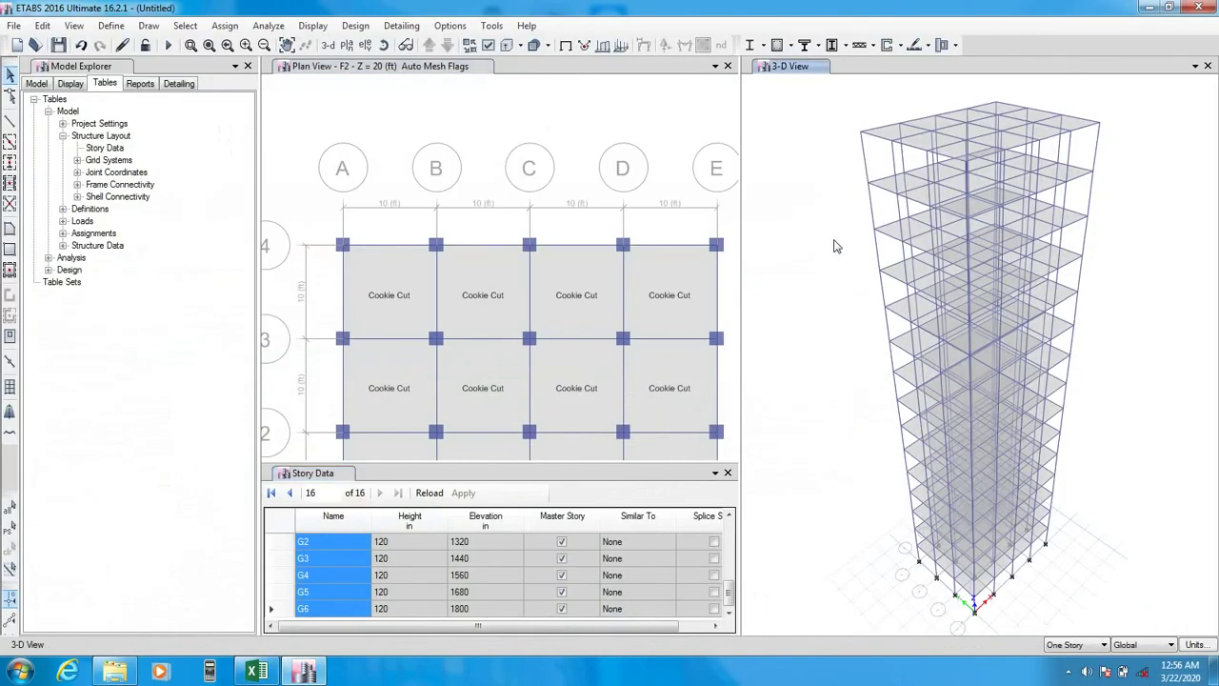
left_click(304, 672)
left_click(252, 672)
- Check the floor load w (psf) in cell E10 and review the seismic parameters and base shear results on Sheet1
scroll(192, 268, "up", 3)
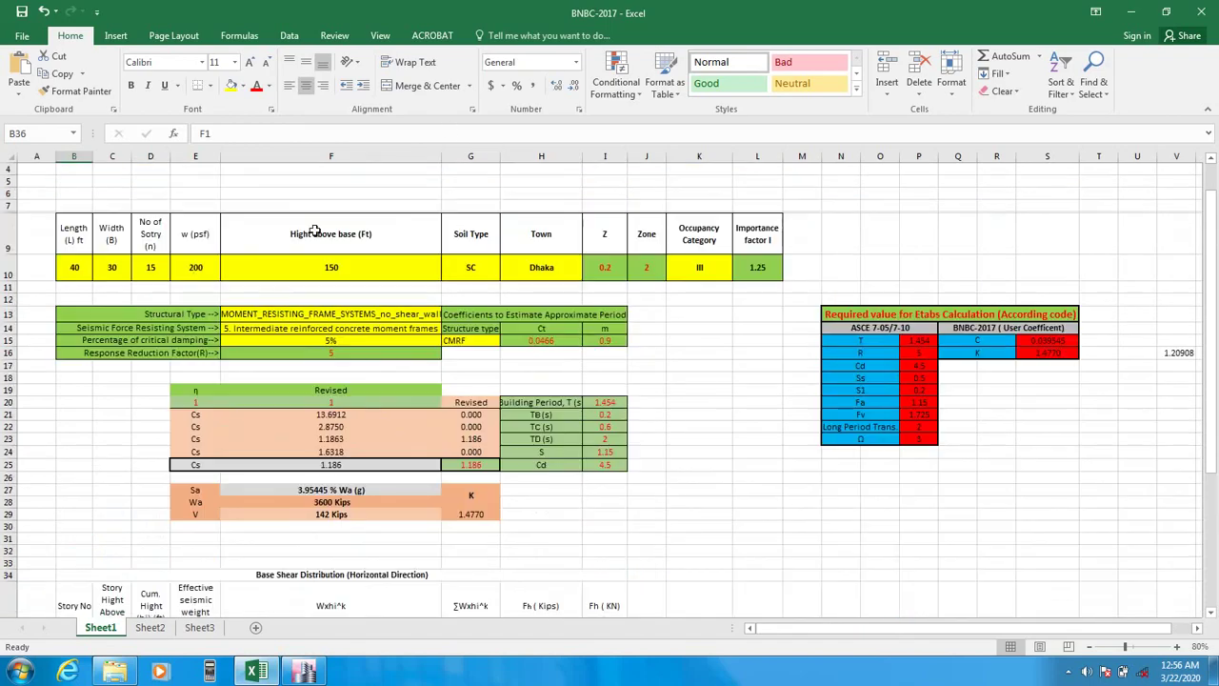
left_click(193, 267)
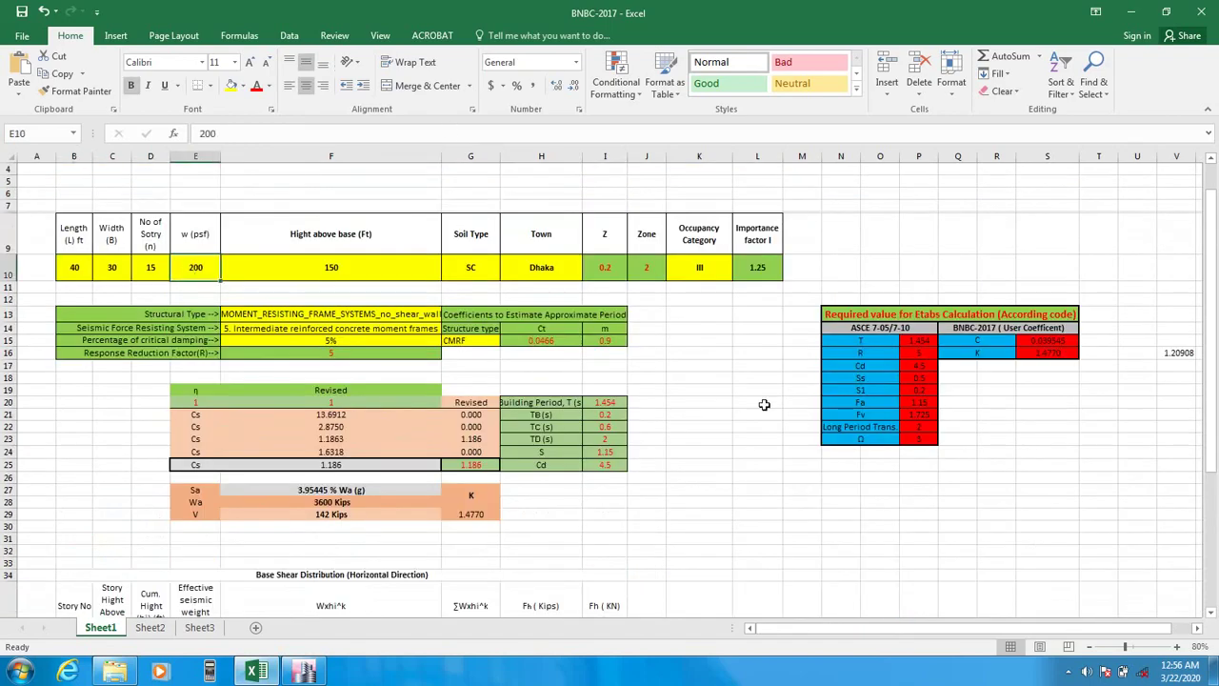
scroll(659, 407, "down", 2)
scroll(659, 407, "down", 5)
scroll(706, 350, "up", 6)
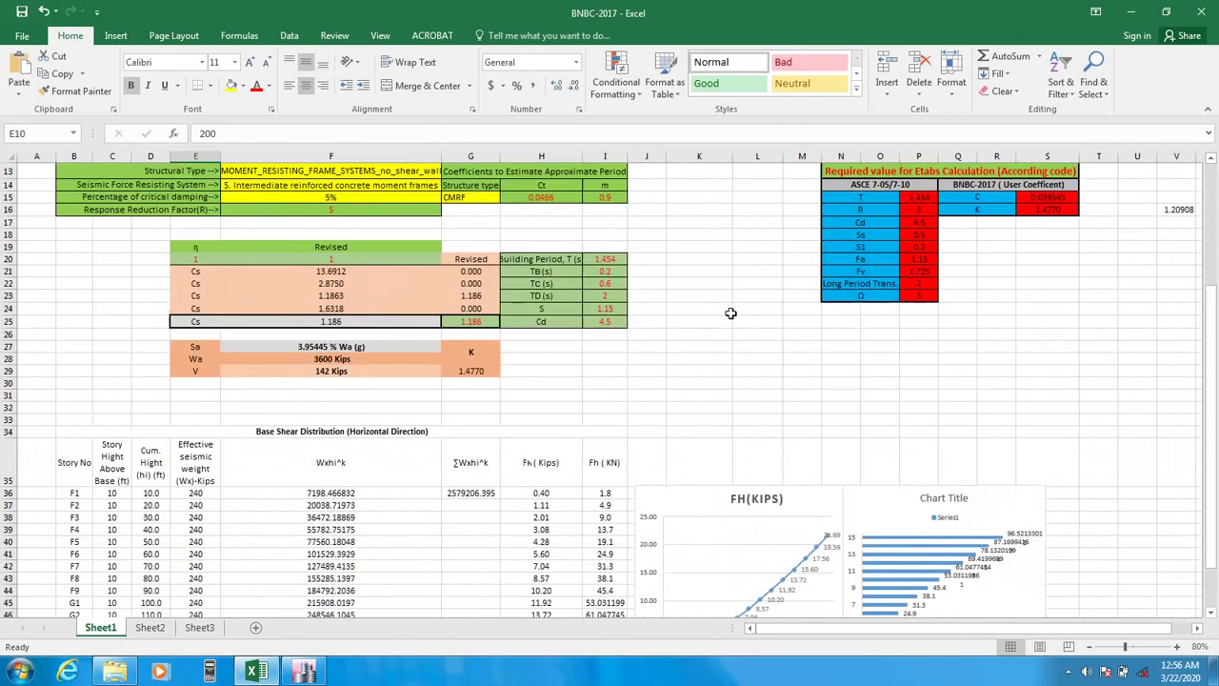
scroll(706, 350, "up", 2)
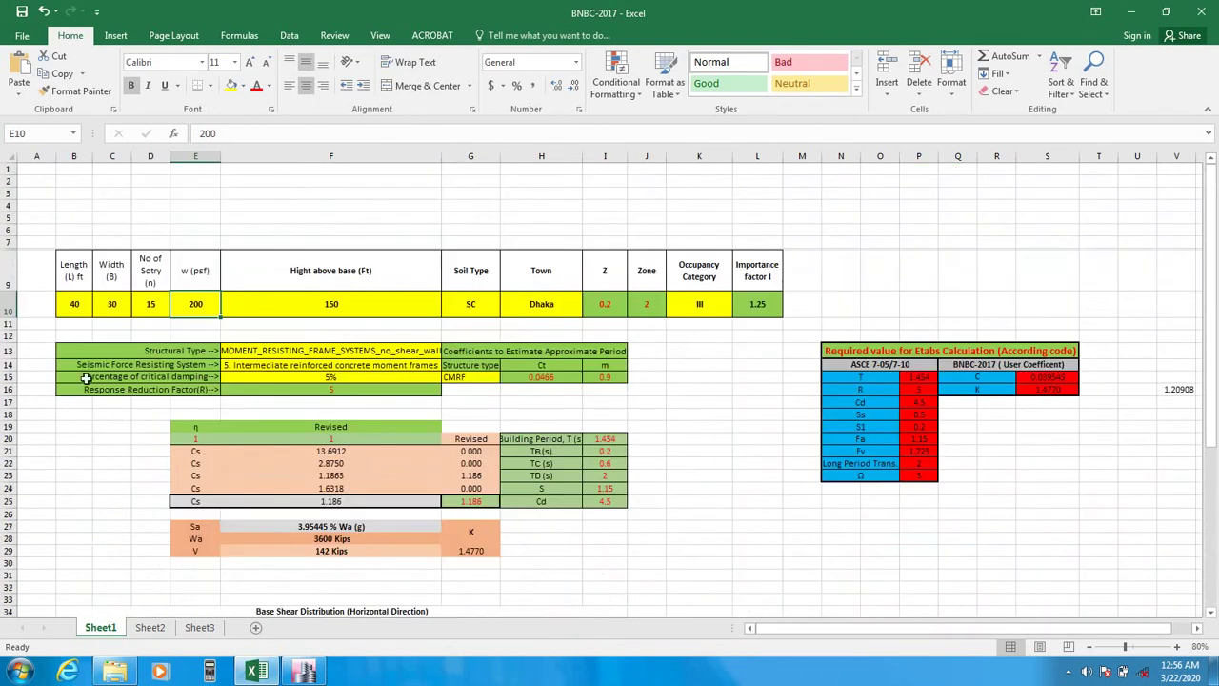
scroll(75, 401, "down", 1)
scroll(85, 399, "up", 1)
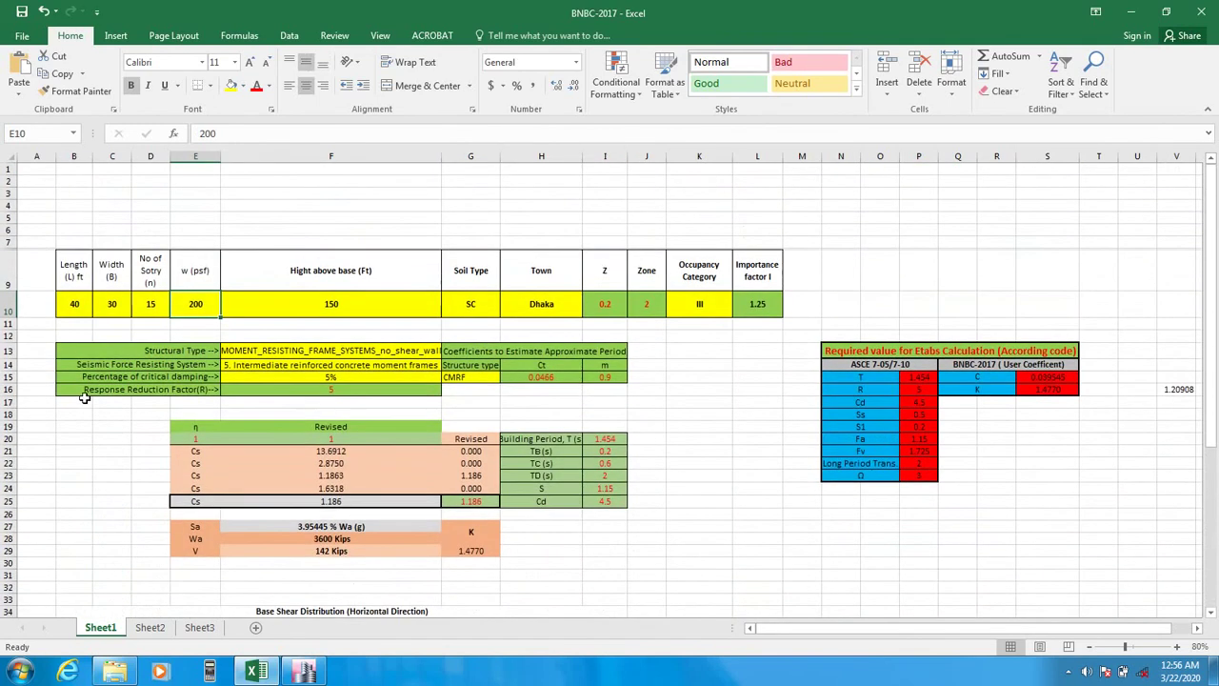